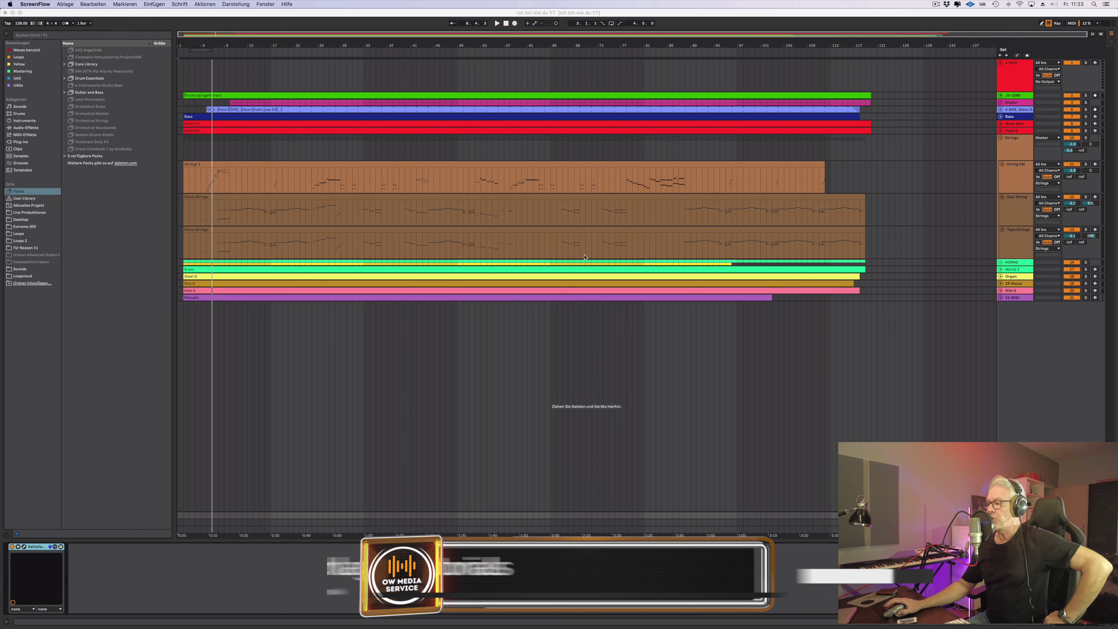
Switch to Ableton Live and load the Nexus instrument on the empty first MIDI track
{"action": "left_click", "coordinate": [809, 17]}
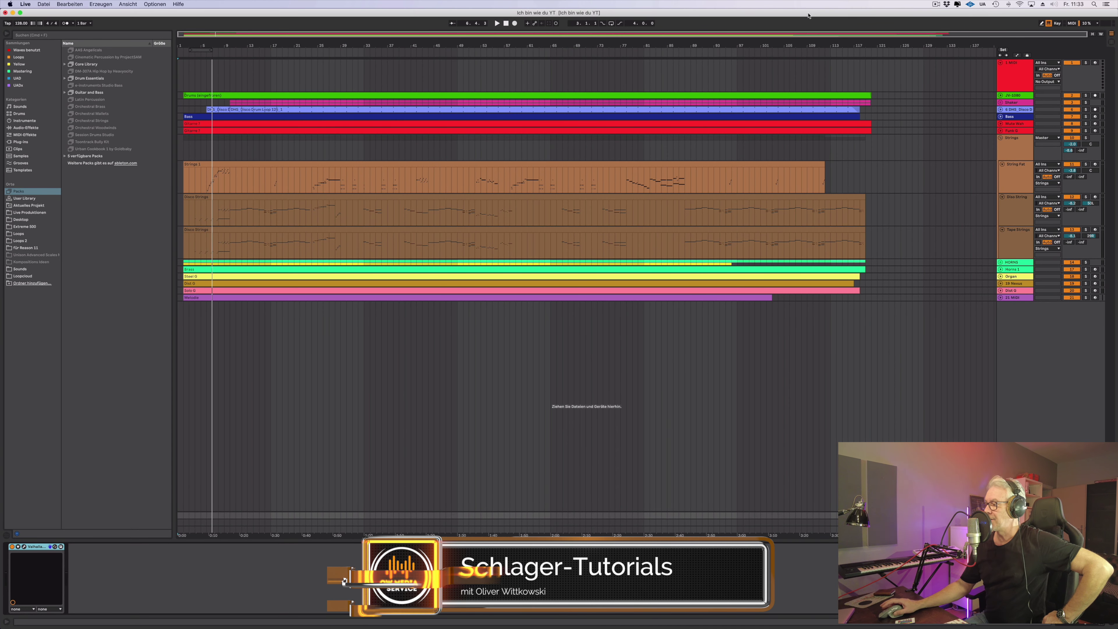
{"action": "left_click", "coordinate": [1018, 75]}
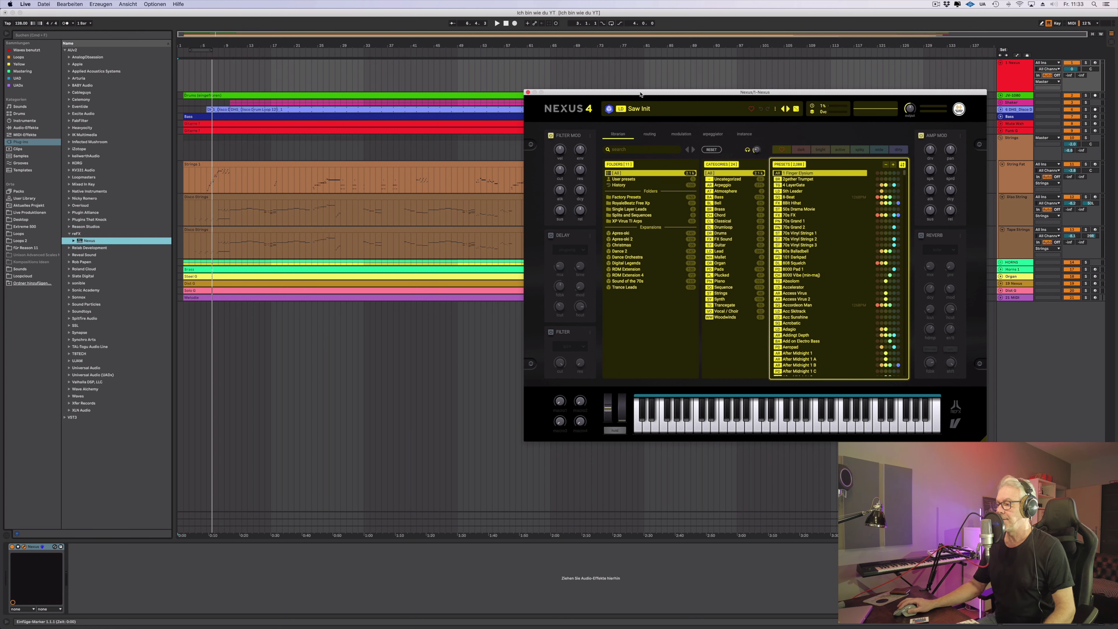
{"action": "left_click_drag", "start_coordinate": [641, 97], "coordinate": [571, 112]}
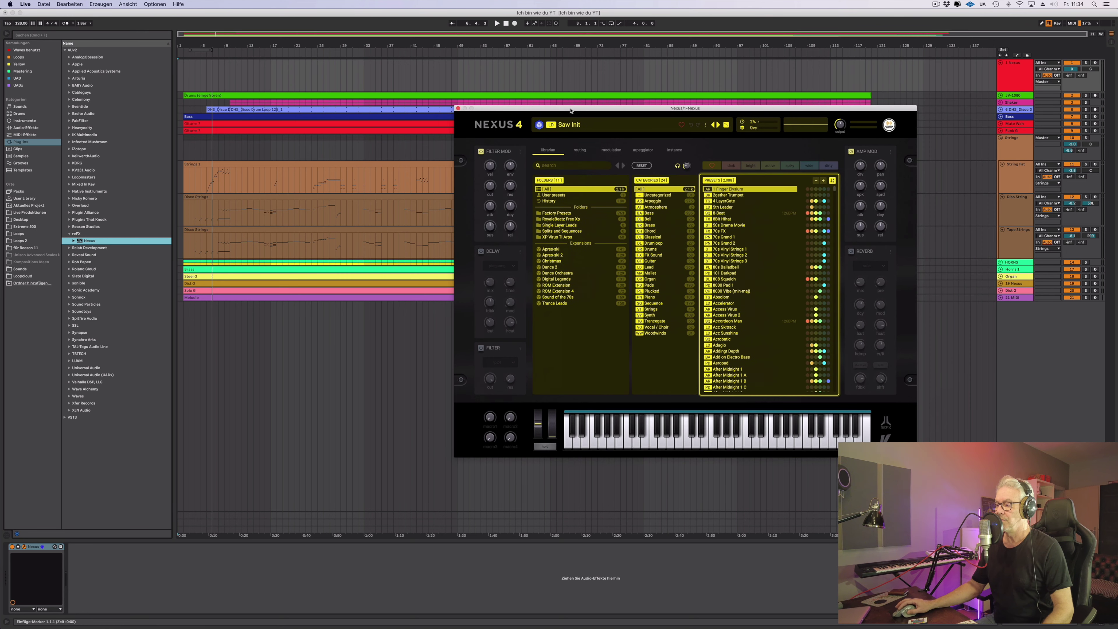
Filter the Nexus presets to the Sequence category of the Sound of the 70s expansion
{"action": "left_click", "coordinate": [549, 298]}
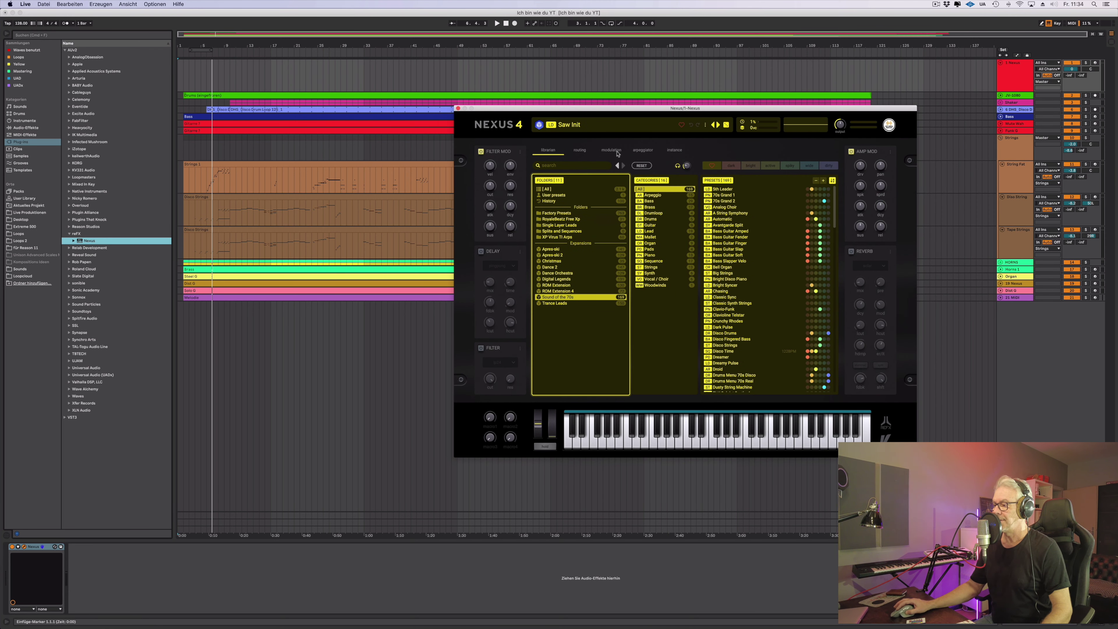
{"action": "left_click_drag", "start_coordinate": [622, 110], "coordinate": [614, 110]}
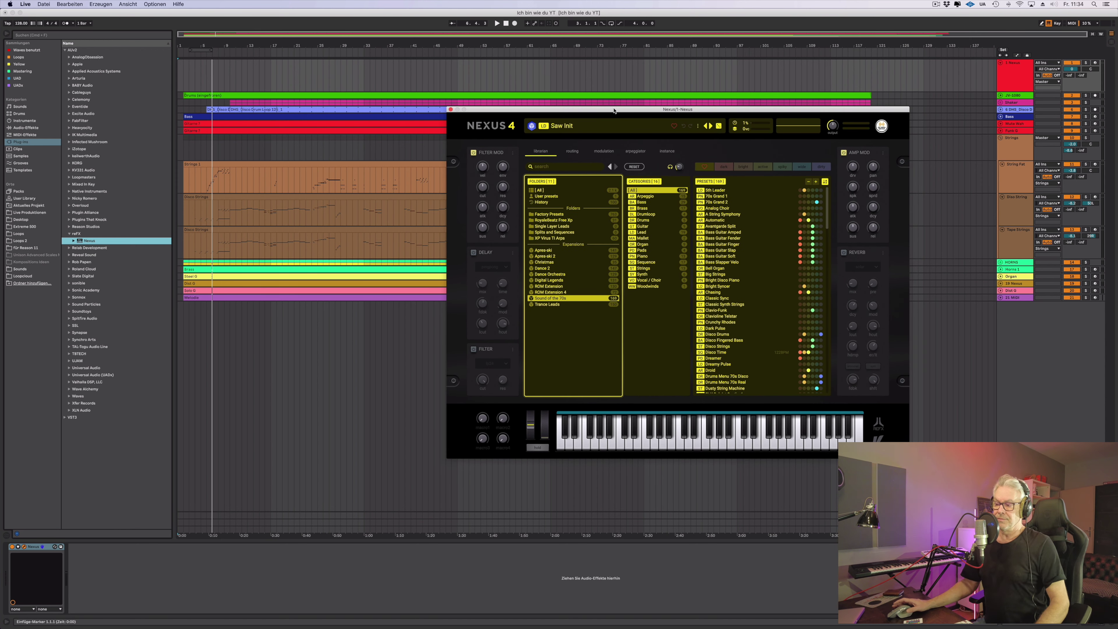
{"action": "left_click_drag", "start_coordinate": [614, 111], "coordinate": [602, 112]}
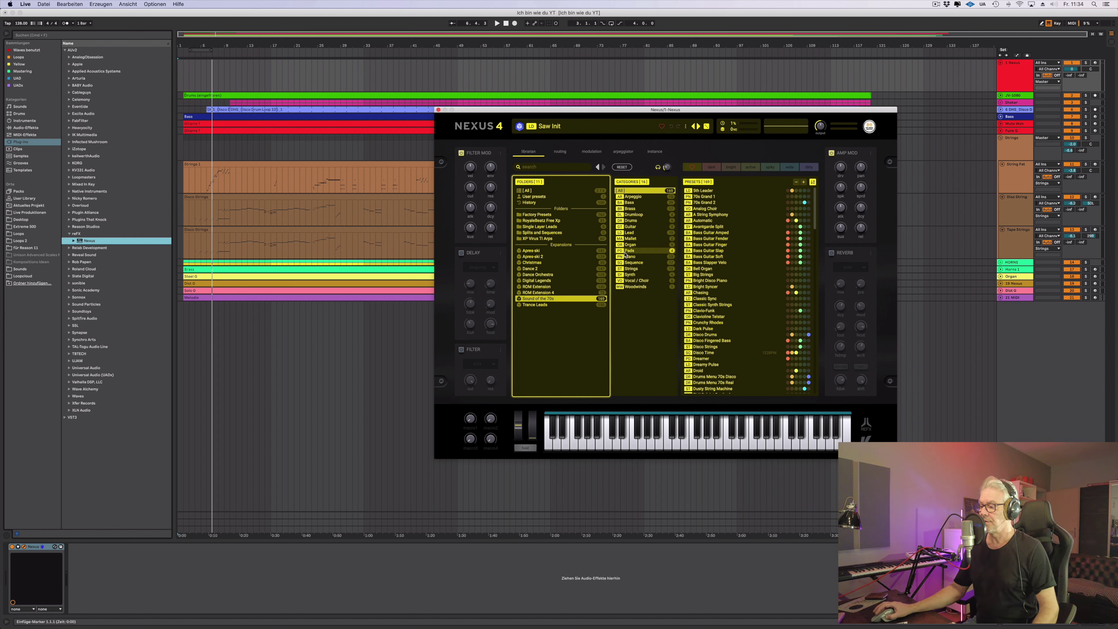
{"action": "left_click", "coordinate": [636, 265]}
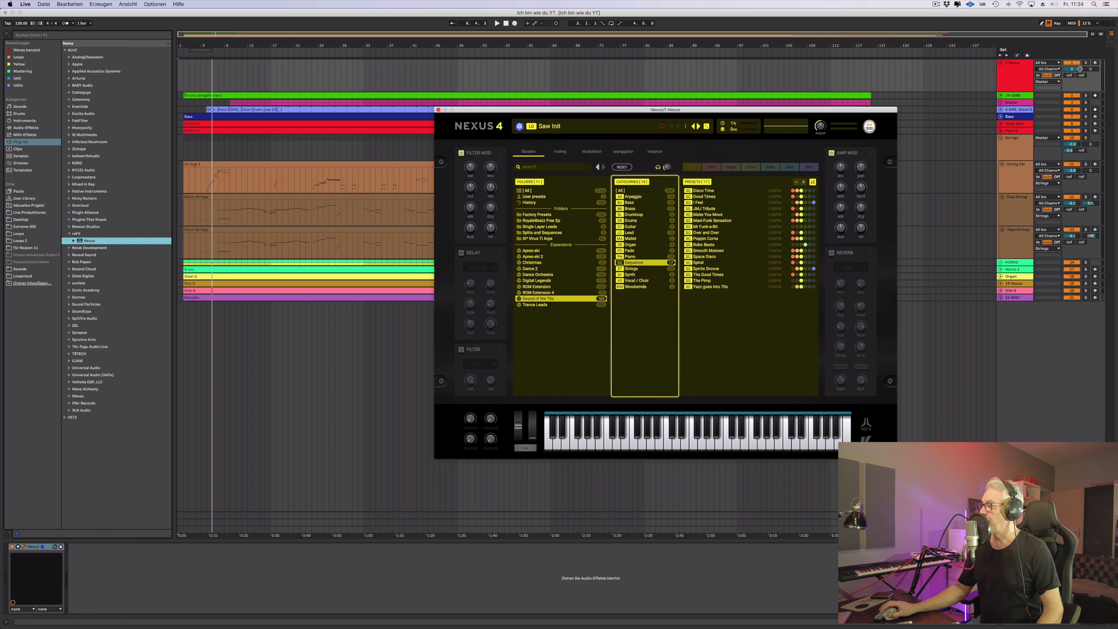
Load the Disco Time sequence preset on the record-armed Nexus track and lower the track's volume slightly
{"action": "left_click", "coordinate": [1095, 63]}
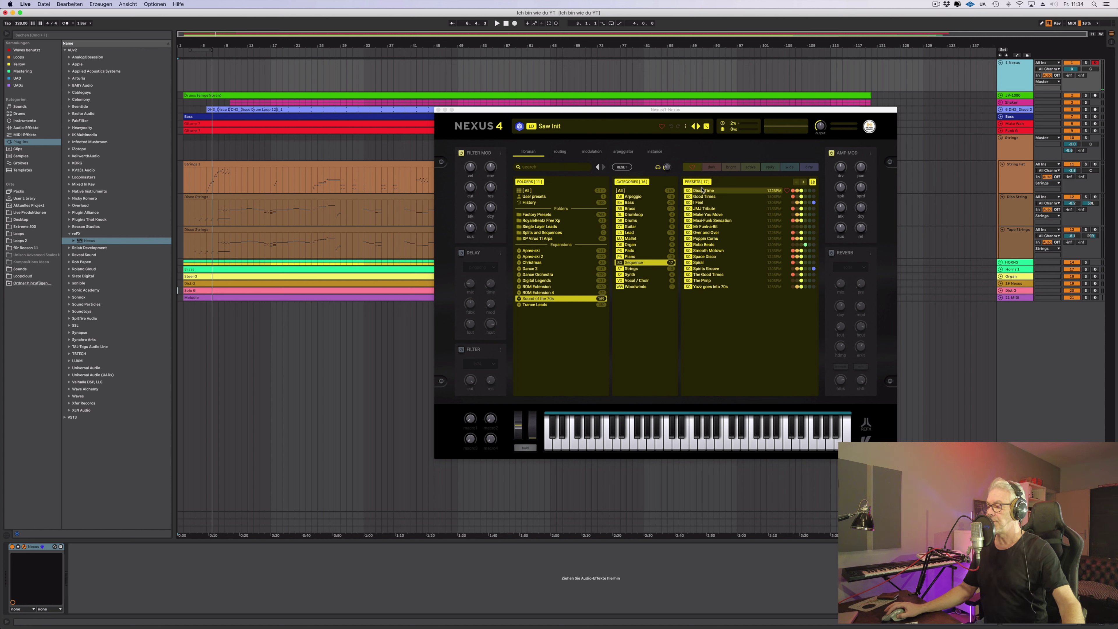
{"action": "left_click", "coordinate": [703, 191]}
{"action": "left_click", "coordinate": [702, 190]}
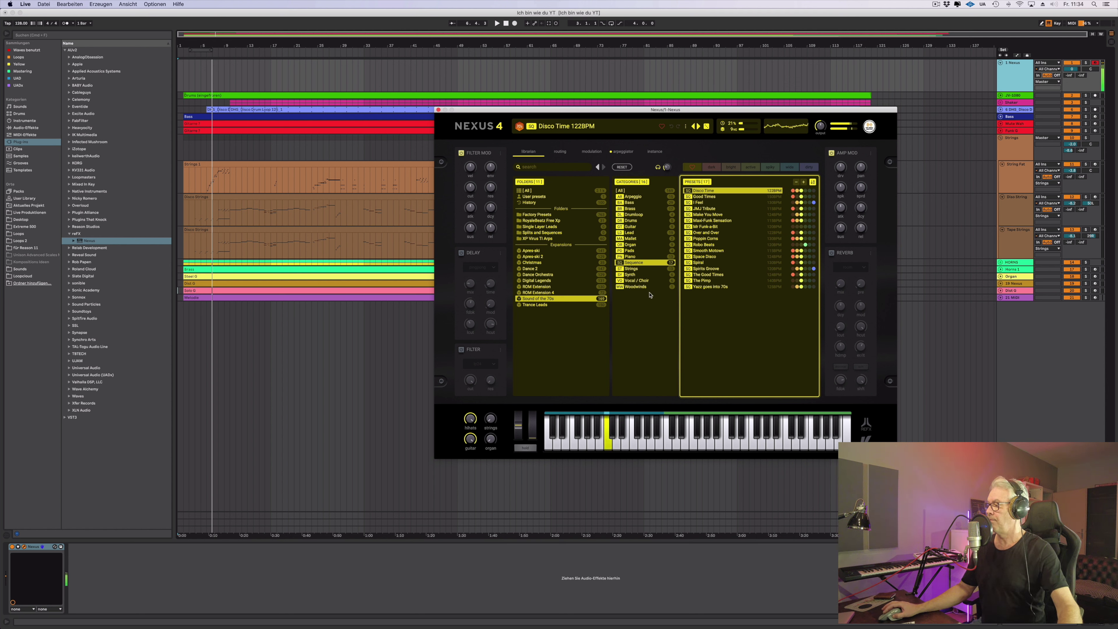
{"action": "left_click", "coordinate": [1072, 69]}
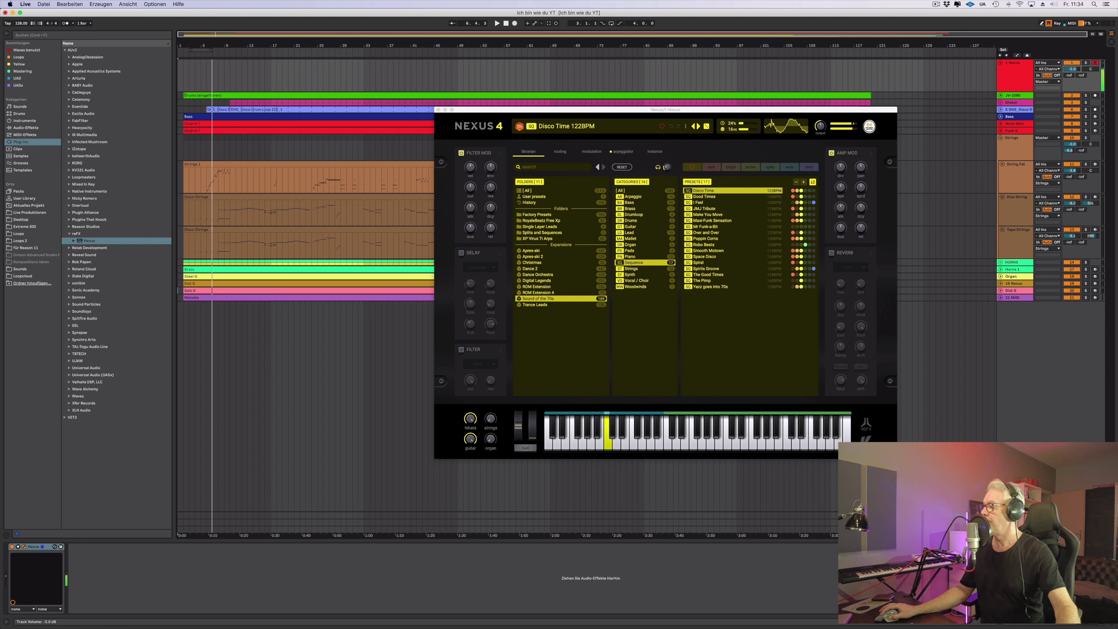
{"action": "left_click_drag", "start_coordinate": [1072, 69], "coordinate": [1072, 70]}
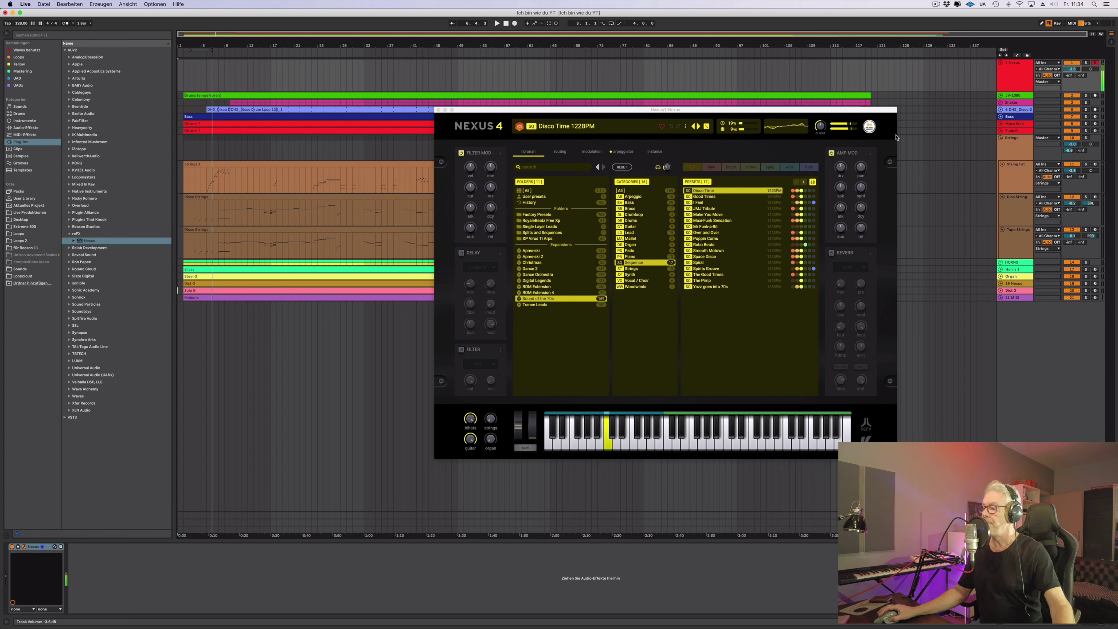
Audition the Good Times and I Feel sequence presets
{"action": "left_click", "coordinate": [722, 198]}
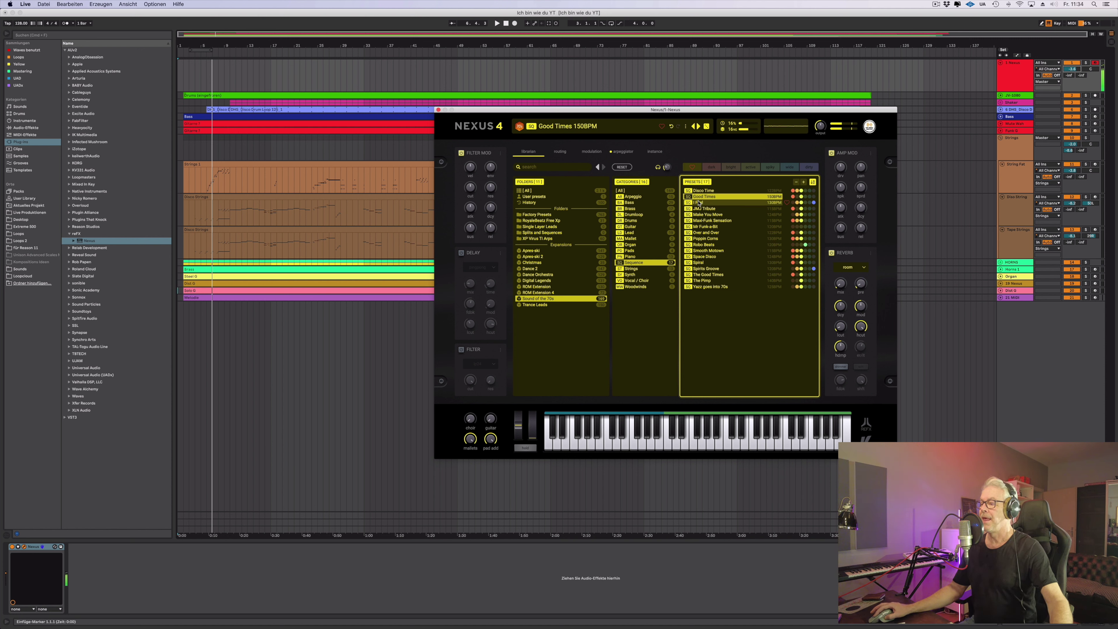
{"action": "left_click", "coordinate": [699, 203]}
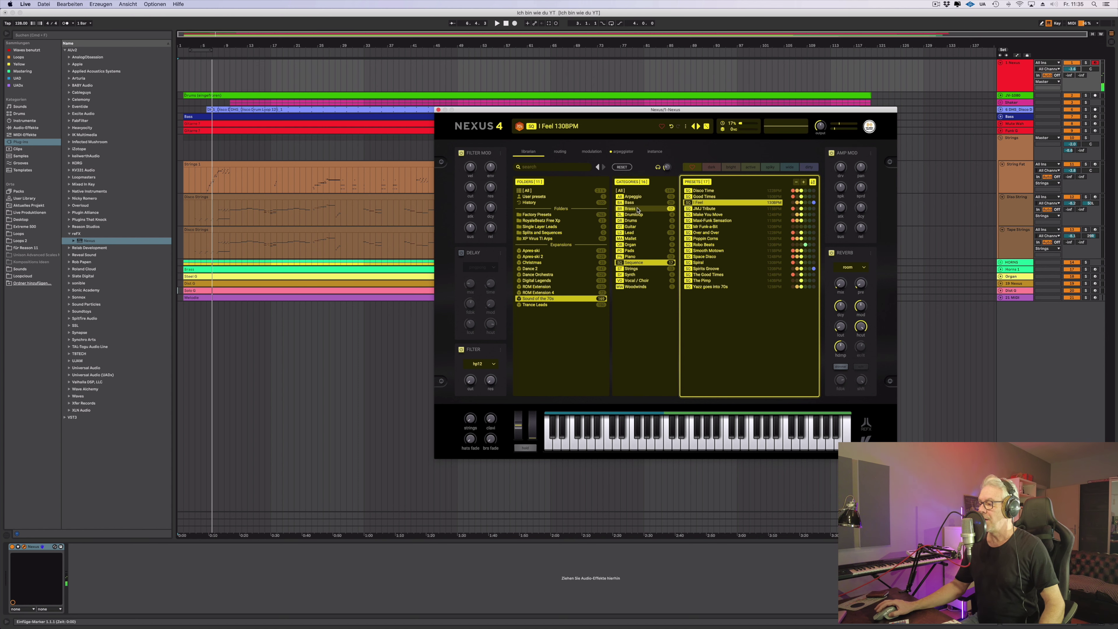
{"action": "left_click_drag", "start_coordinate": [691, 111], "coordinate": [688, 105]}
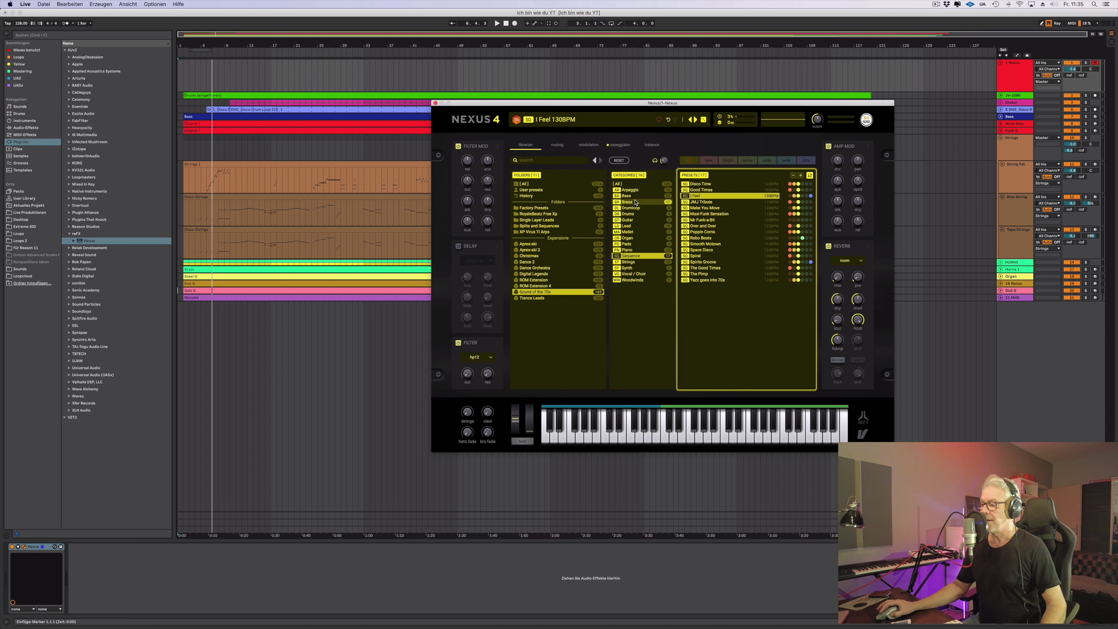
Load the Funk Guitar Loops preset from the Guitar category of Sound of the 70s
{"action": "left_click", "coordinate": [627, 221]}
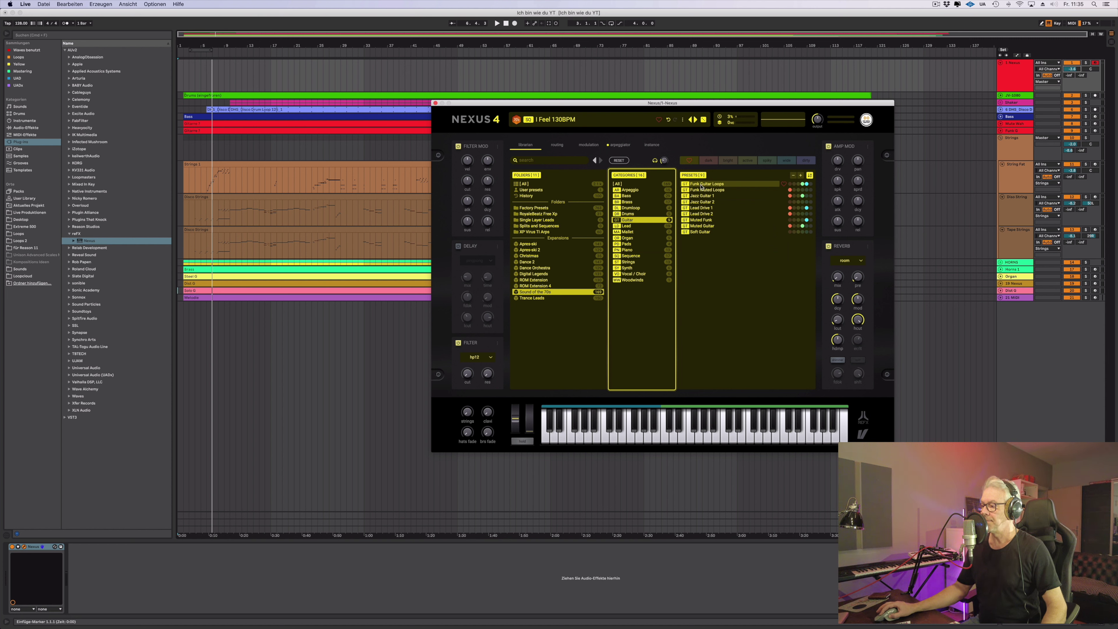
{"action": "left_click", "coordinate": [702, 186]}
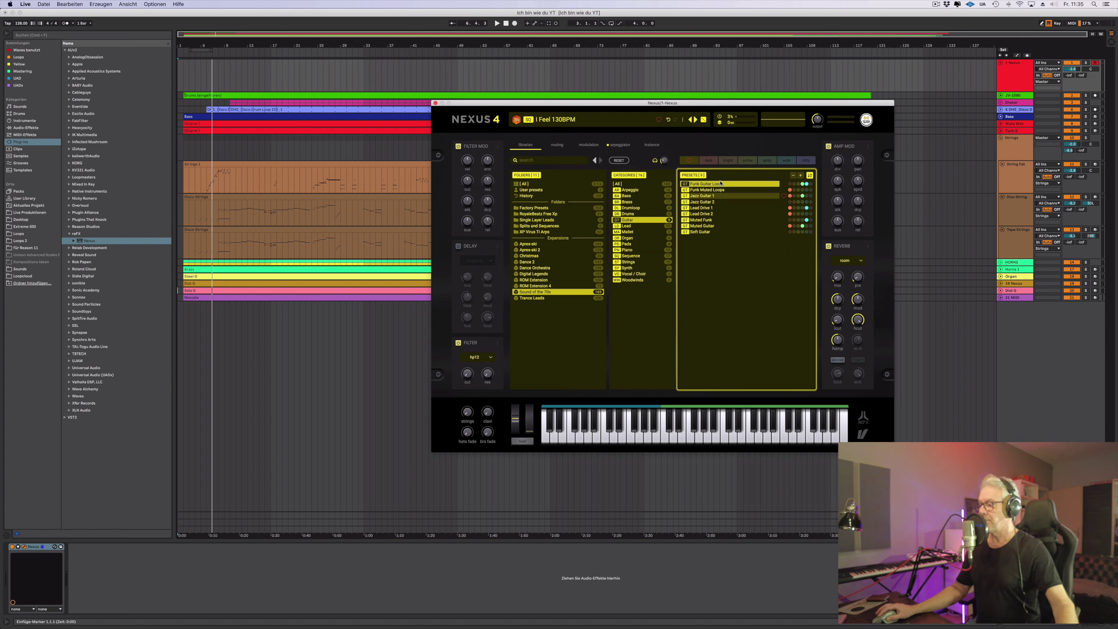
{"action": "double_click", "coordinate": [715, 187]}
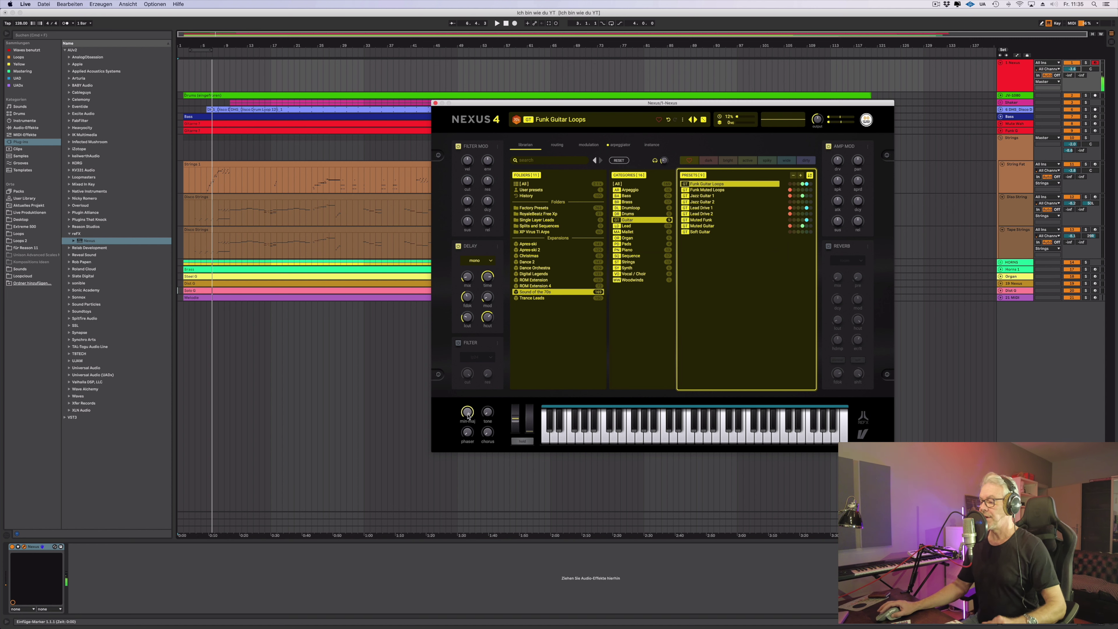
Audition the Funk Guitar Loops phrases by playing notes from the lowest key up through the higher octaves of the Nexus keyboard
{"action": "left_click", "coordinate": [549, 441]}
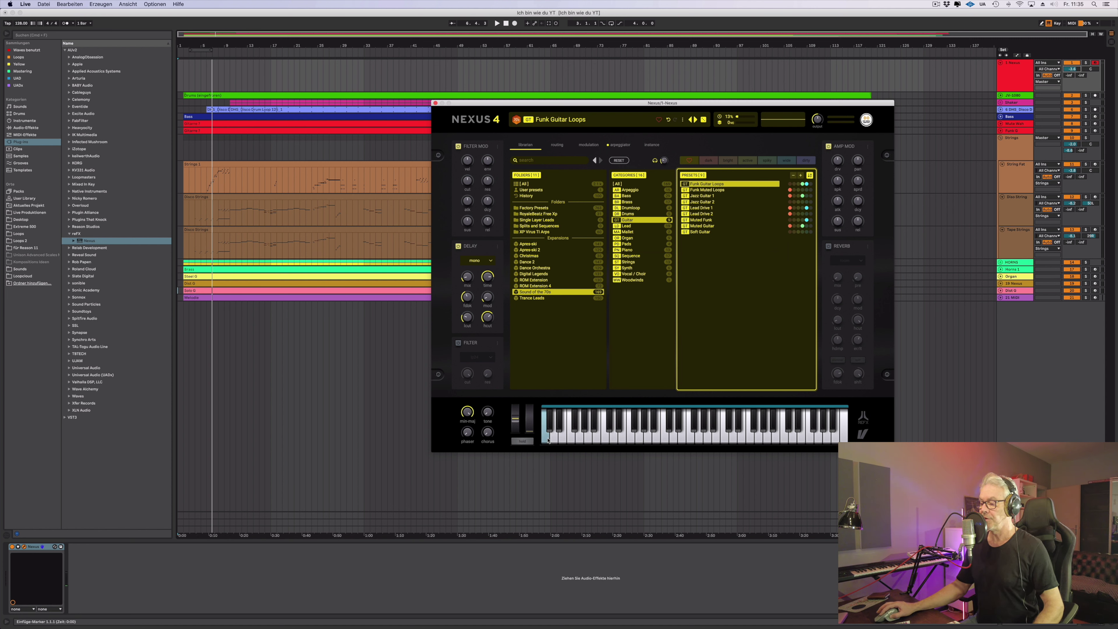
{"action": "left_click", "coordinate": [548, 439]}
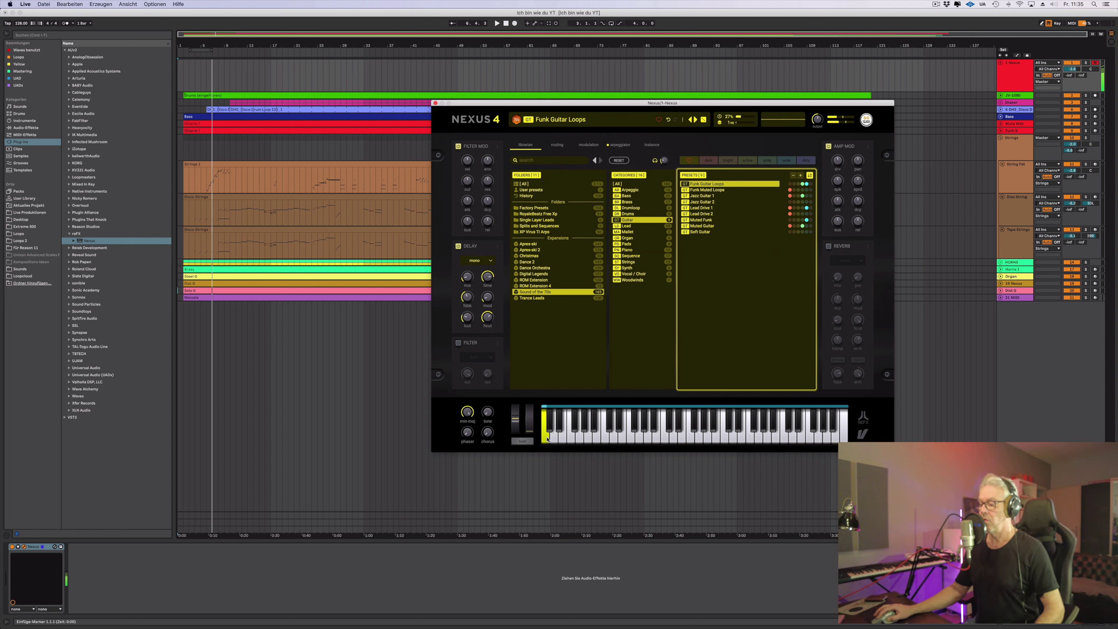
{"action": "left_click", "coordinate": [589, 438]}
{"action": "left_click", "coordinate": [606, 440]}
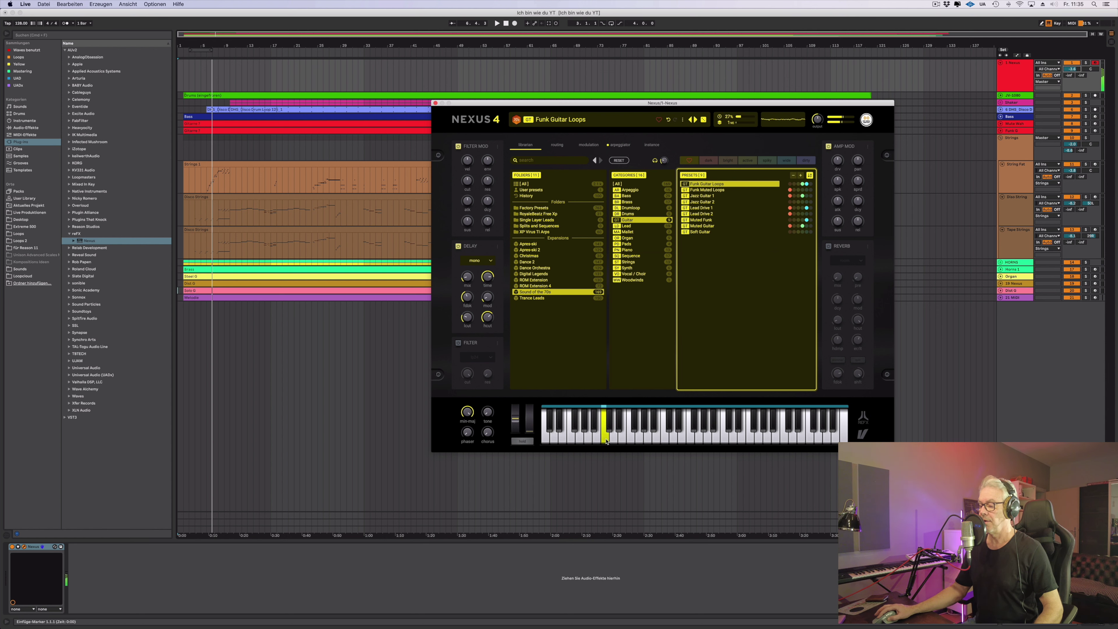
{"action": "left_click", "coordinate": [639, 439]}
{"action": "left_click", "coordinate": [654, 438]}
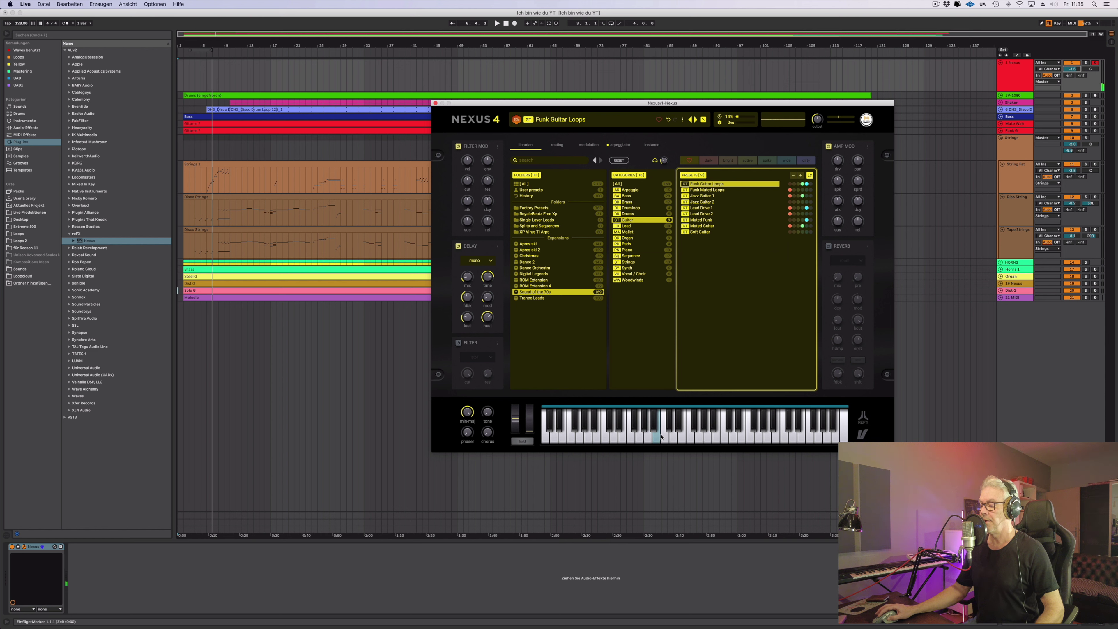
{"action": "left_click", "coordinate": [663, 436]}
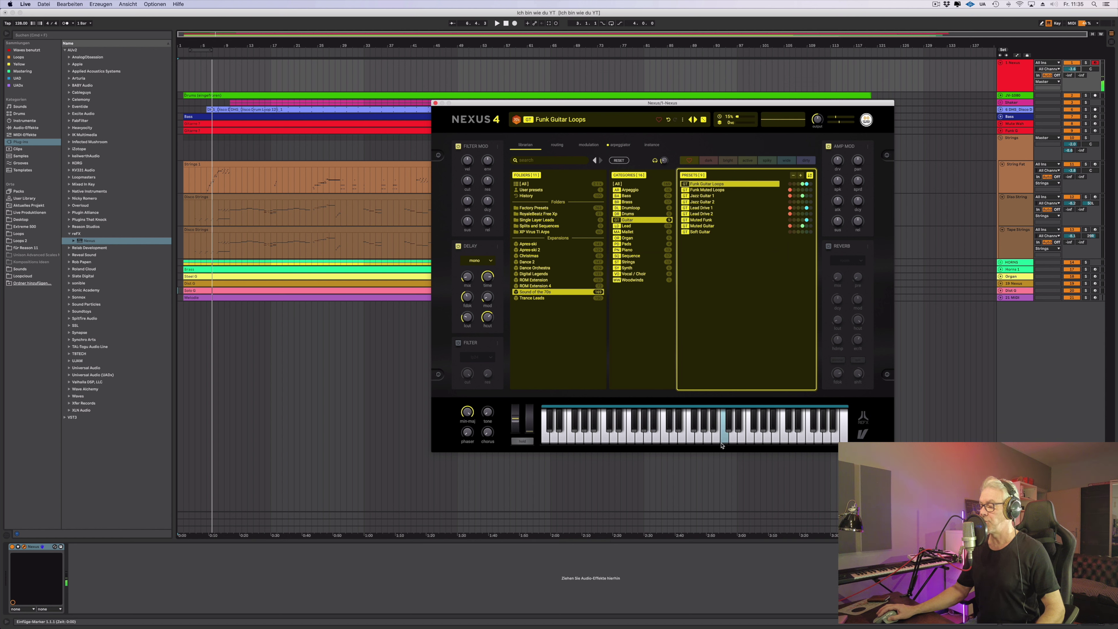
{"action": "left_click", "coordinate": [725, 436]}
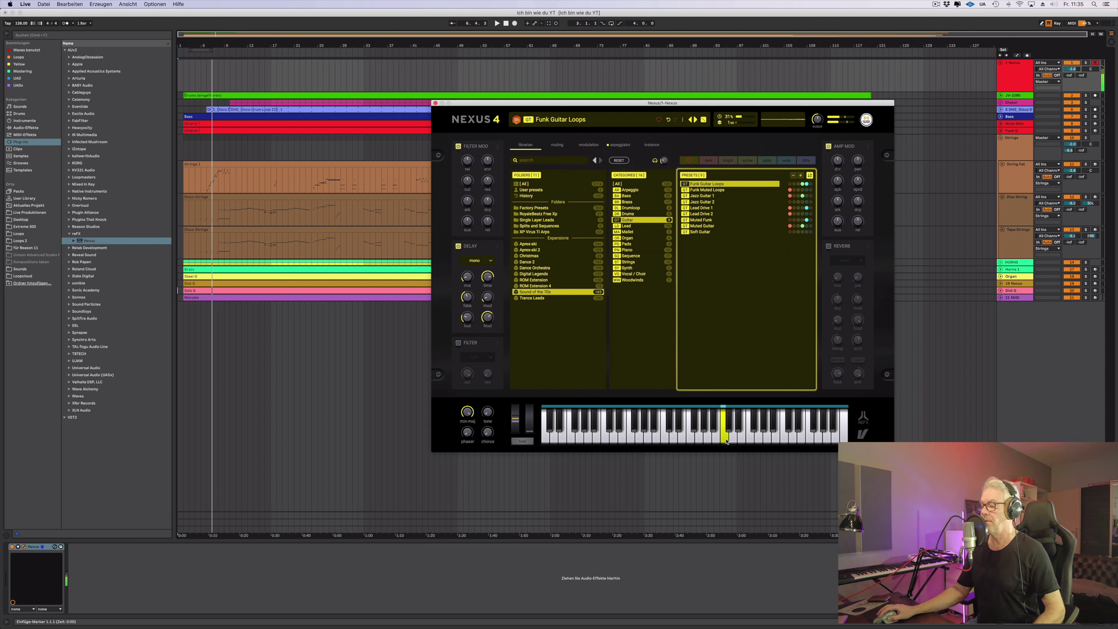
{"action": "left_click", "coordinate": [783, 436]}
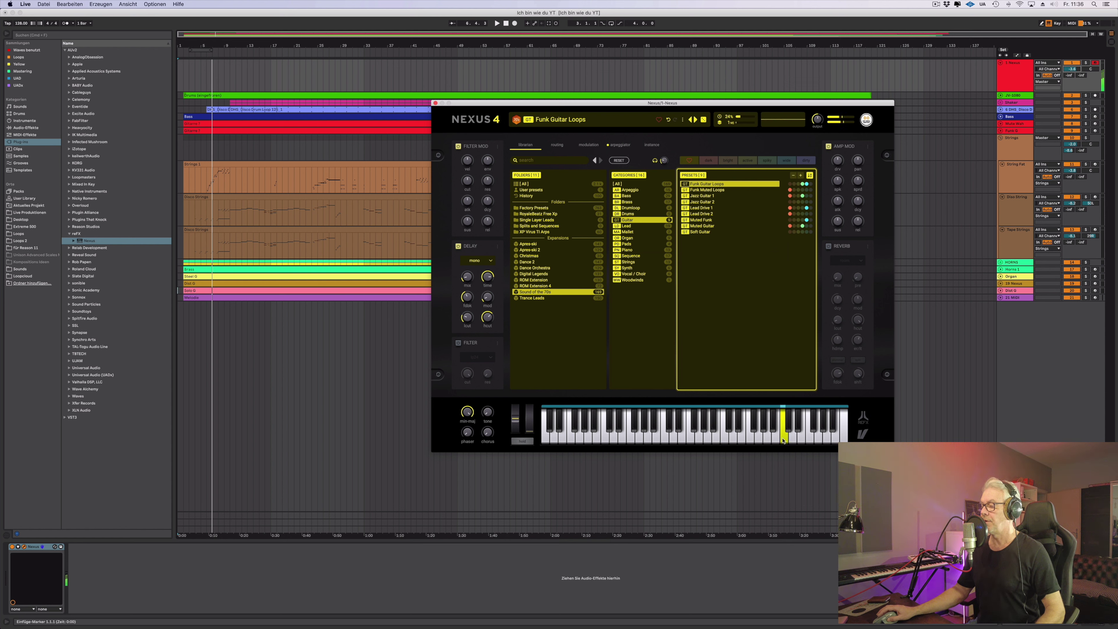
{"action": "left_click", "coordinate": [782, 436]}
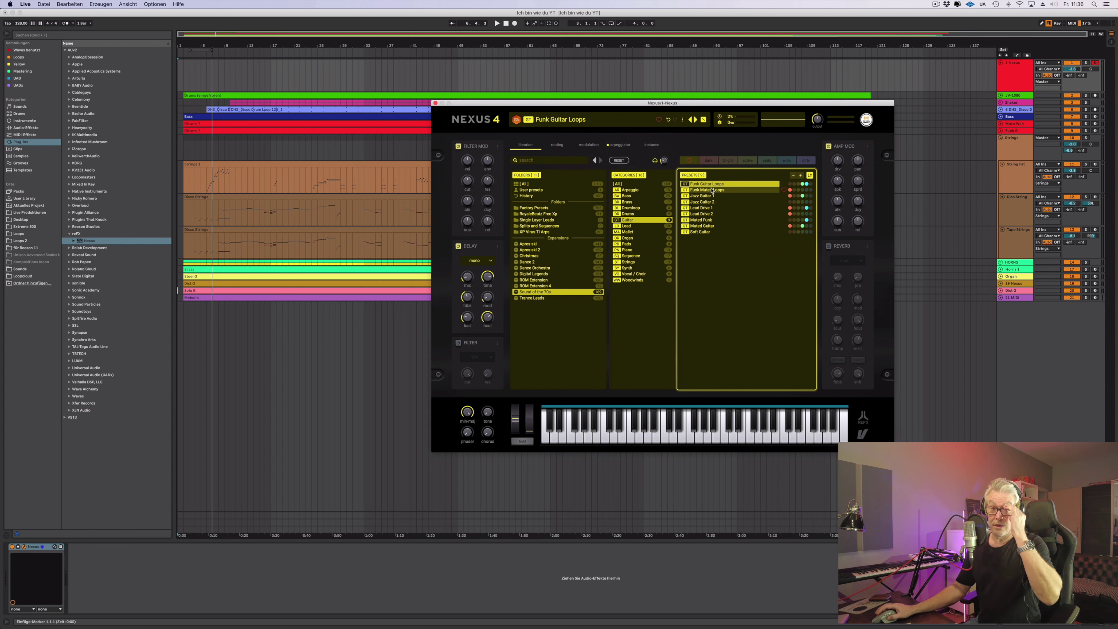
Audition the guitar presets Funk Muted Loops, Jazz Guitar 1, Lead Drive 1 and Lead Drive 2
{"action": "left_click", "coordinate": [711, 191]}
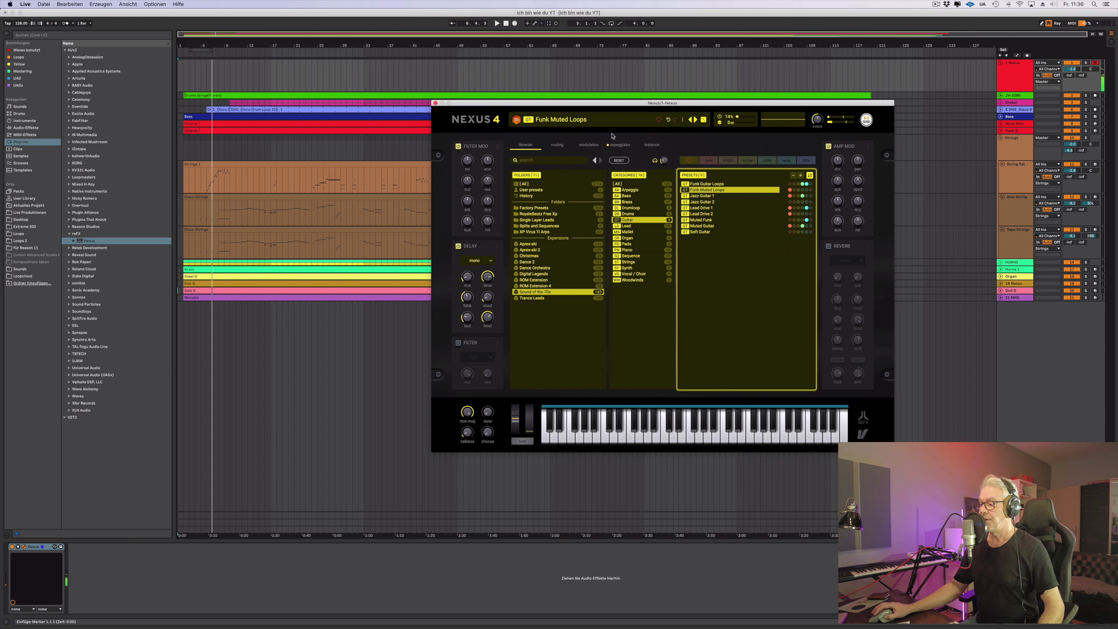
{"action": "left_click", "coordinate": [701, 196]}
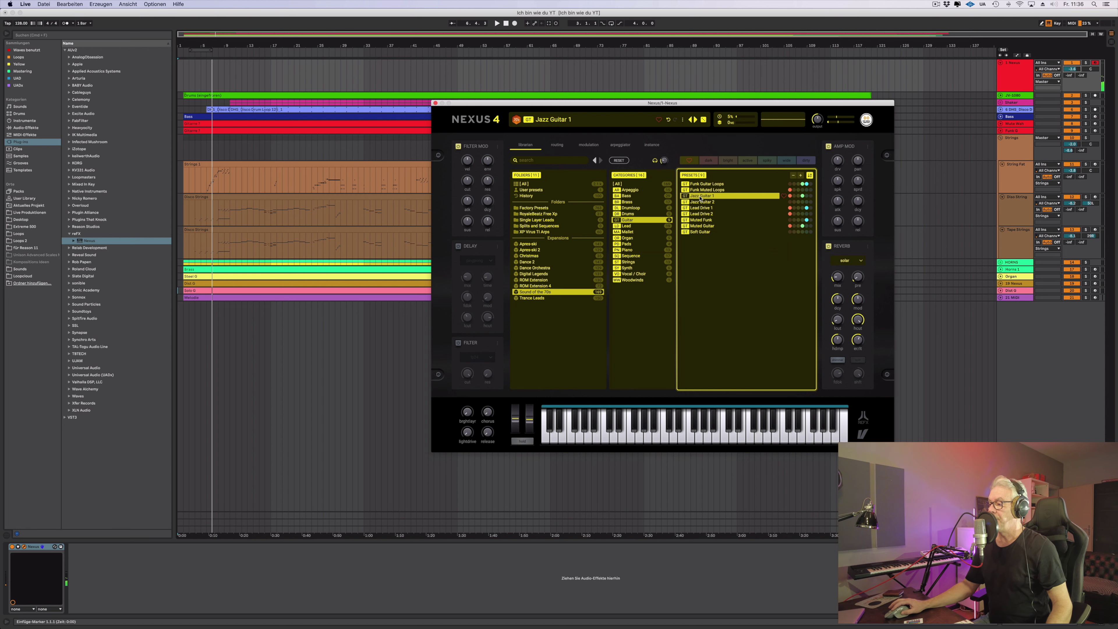
{"action": "left_click", "coordinate": [701, 208]}
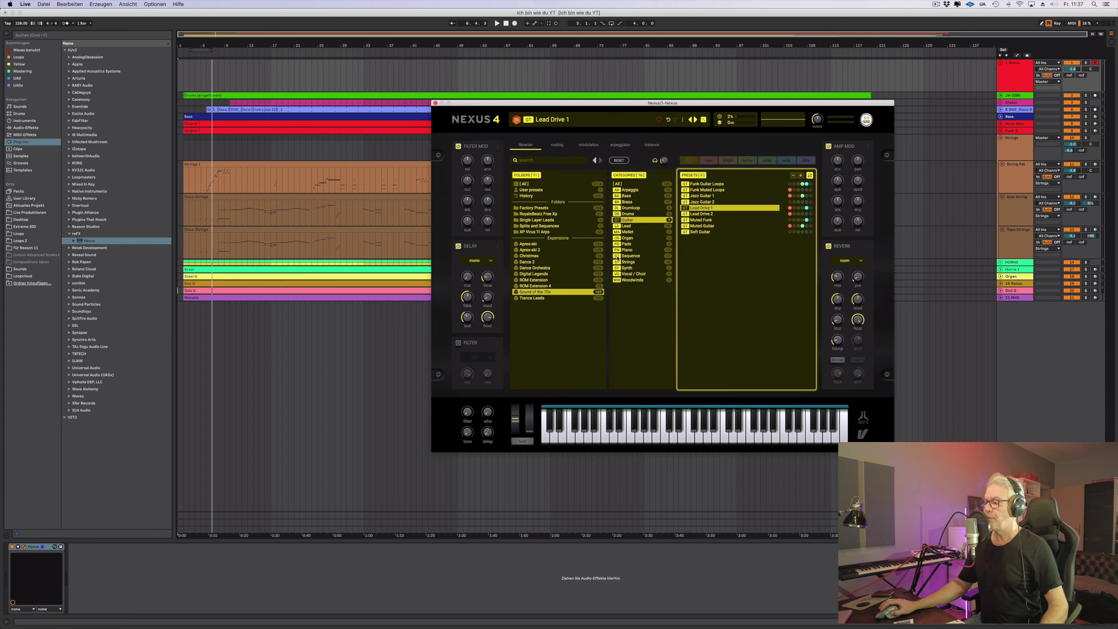
{"action": "left_click", "coordinate": [703, 215]}
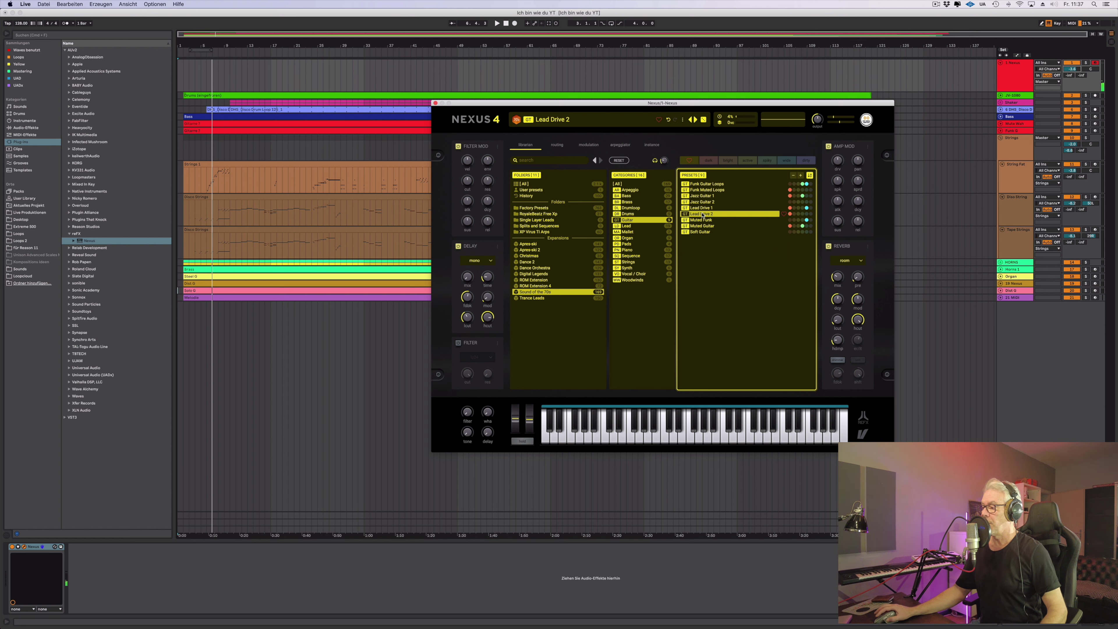
Audition the guitar presets Muted Funk, Muted Guitar and Soft Guitar
{"action": "left_click", "coordinate": [703, 220]}
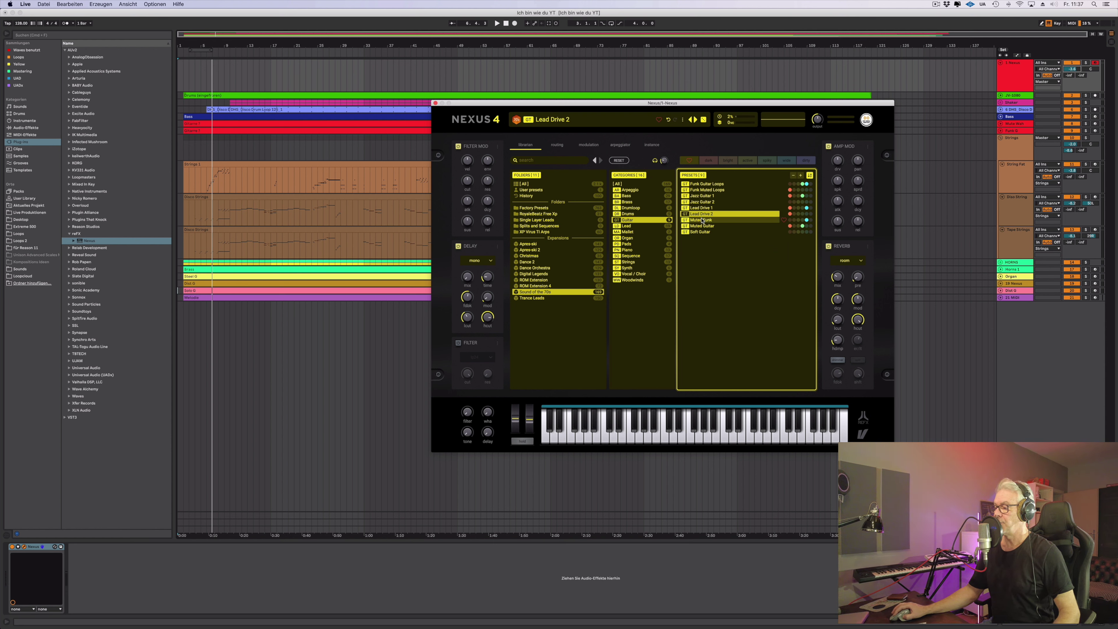
{"action": "left_click", "coordinate": [703, 220]}
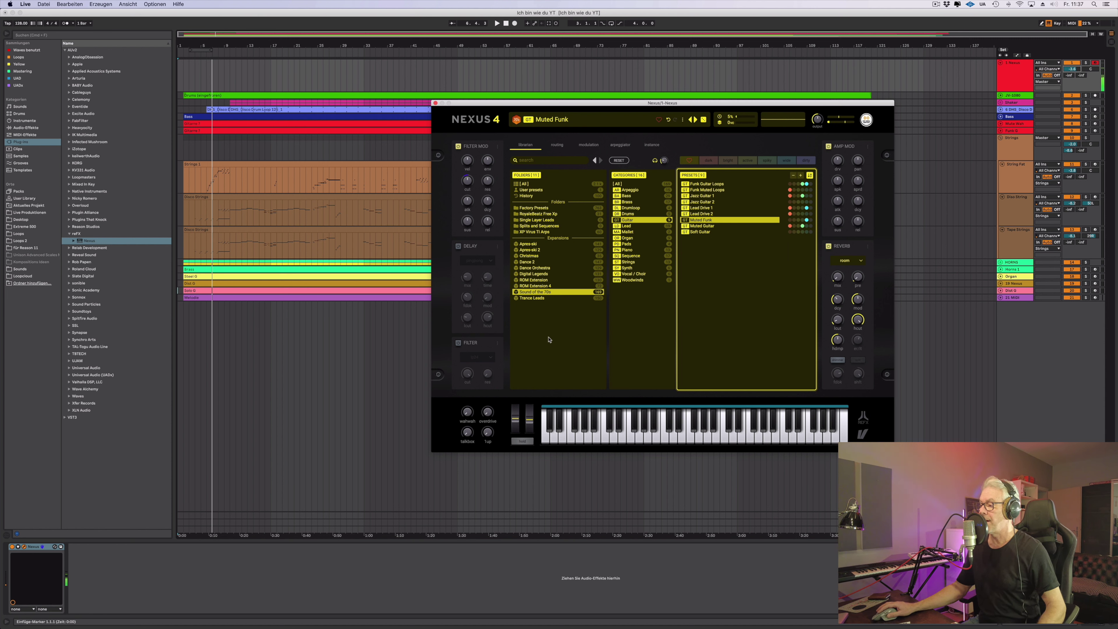
{"action": "left_click", "coordinate": [710, 227]}
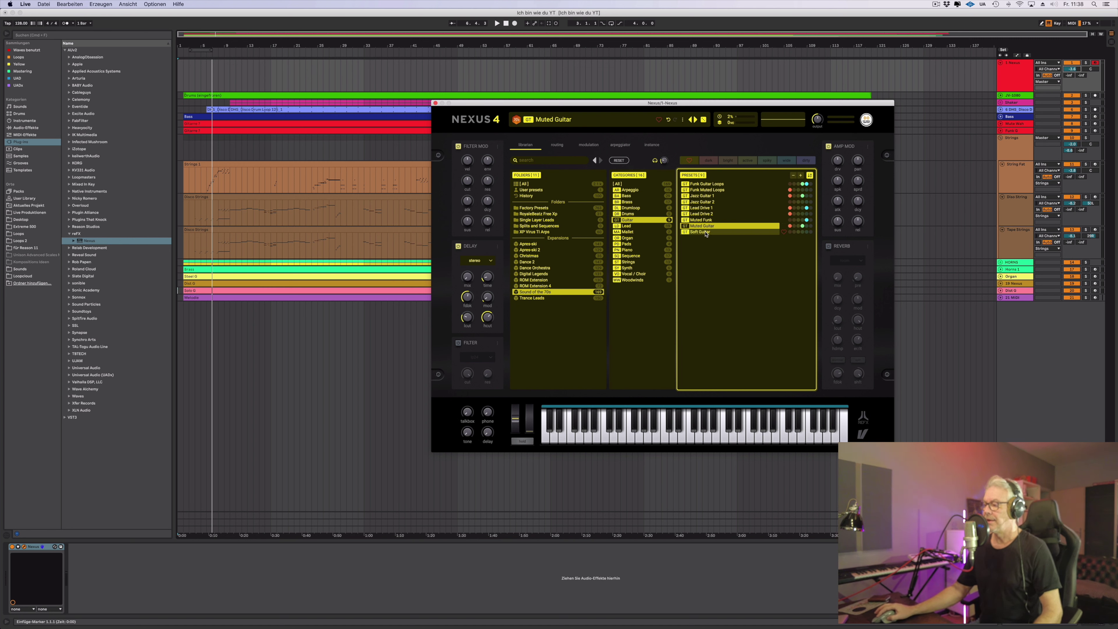
{"action": "left_click", "coordinate": [706, 233]}
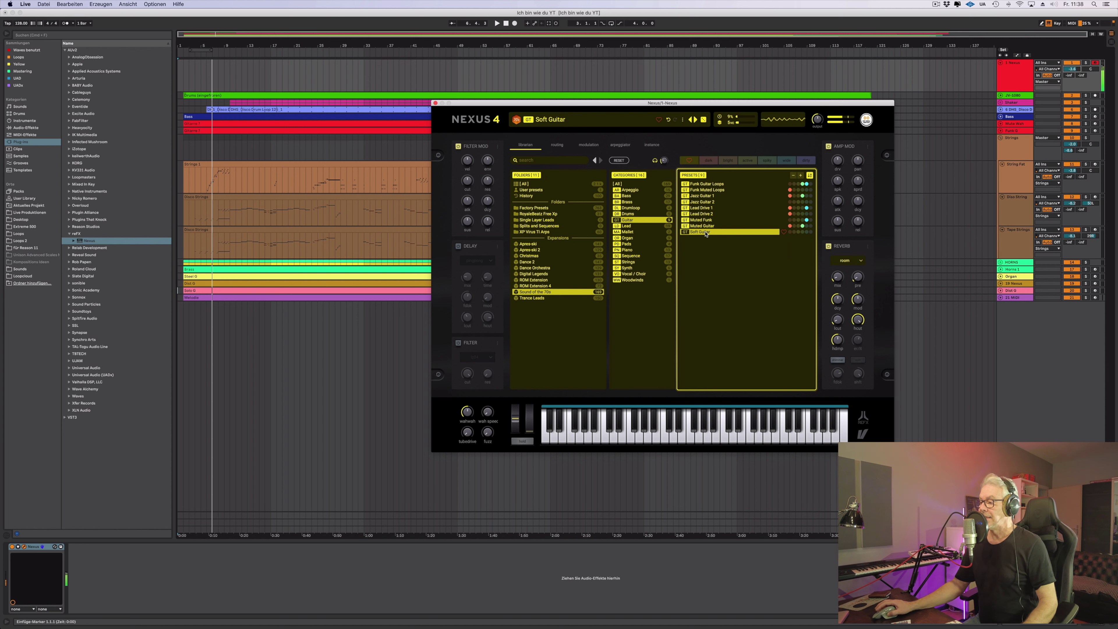
Audition the Bass category presets Bass Guitar Amped, Bass Guitar Fender, Bass Guitar Finger, Bass Guitar Slap and Bass Guitar Soft
{"action": "left_click", "coordinate": [626, 196]}
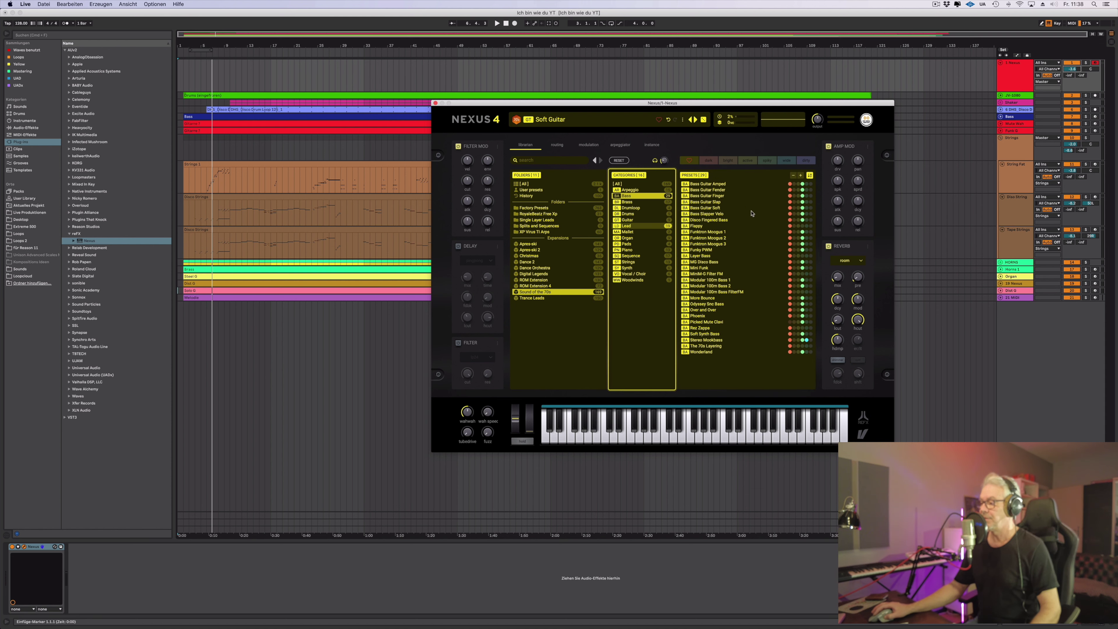
{"action": "left_click", "coordinate": [724, 185]}
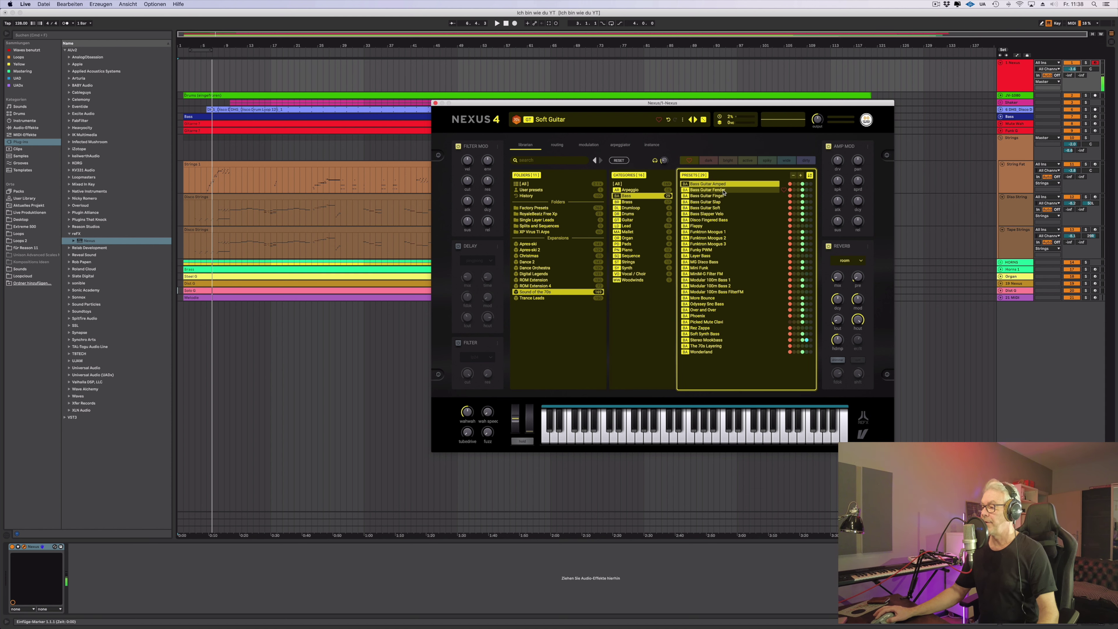
{"action": "left_click", "coordinate": [725, 190]}
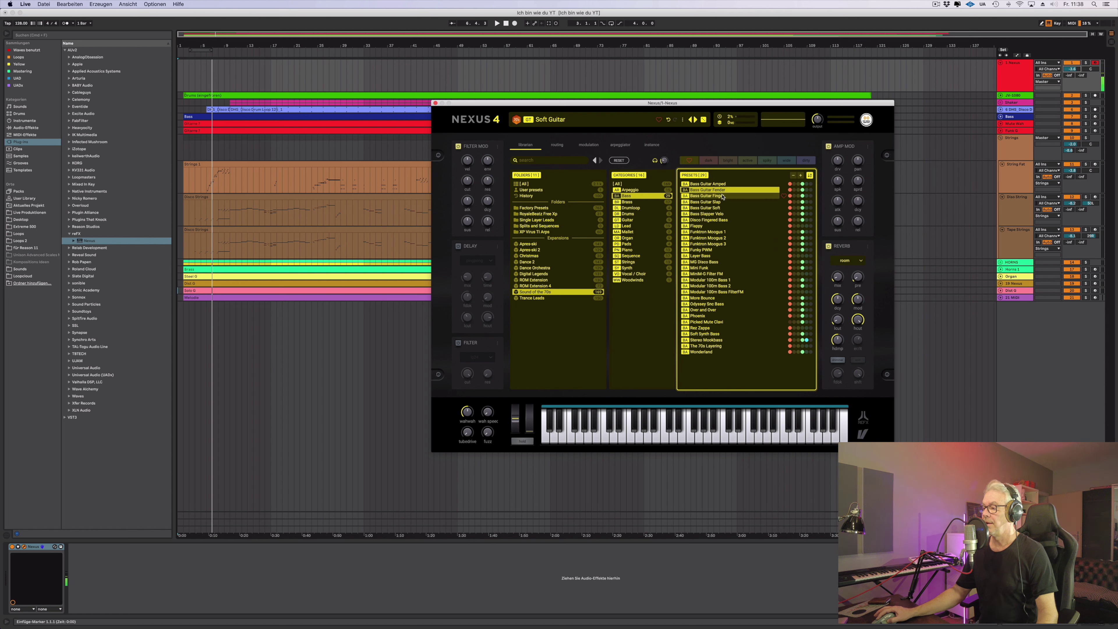
{"action": "left_click", "coordinate": [722, 196]}
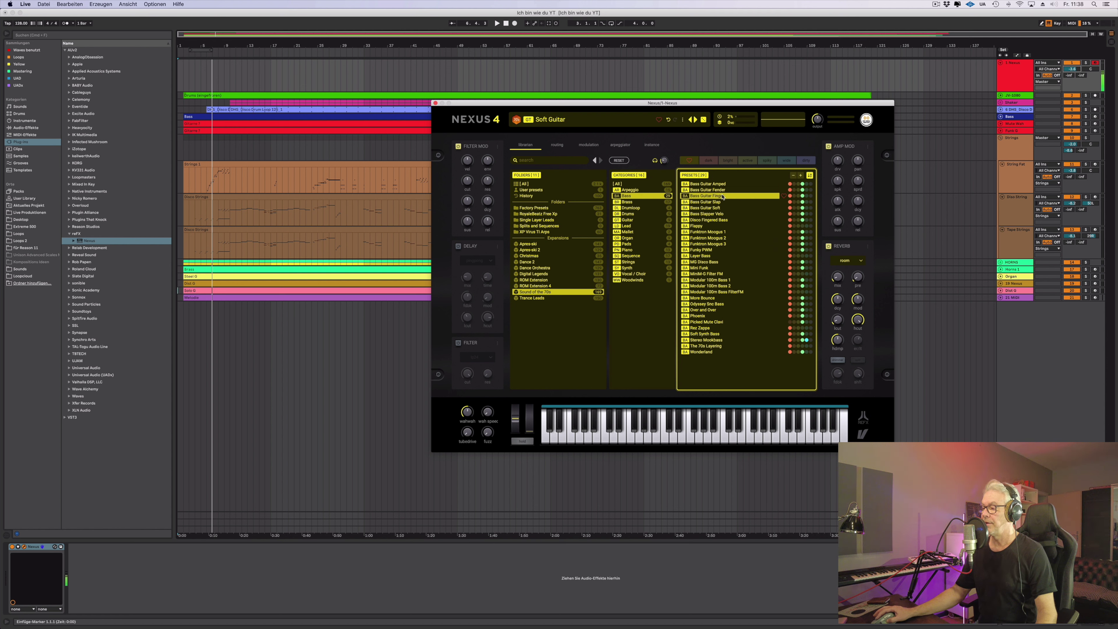
{"action": "left_click", "coordinate": [718, 202]}
{"action": "left_click", "coordinate": [716, 209]}
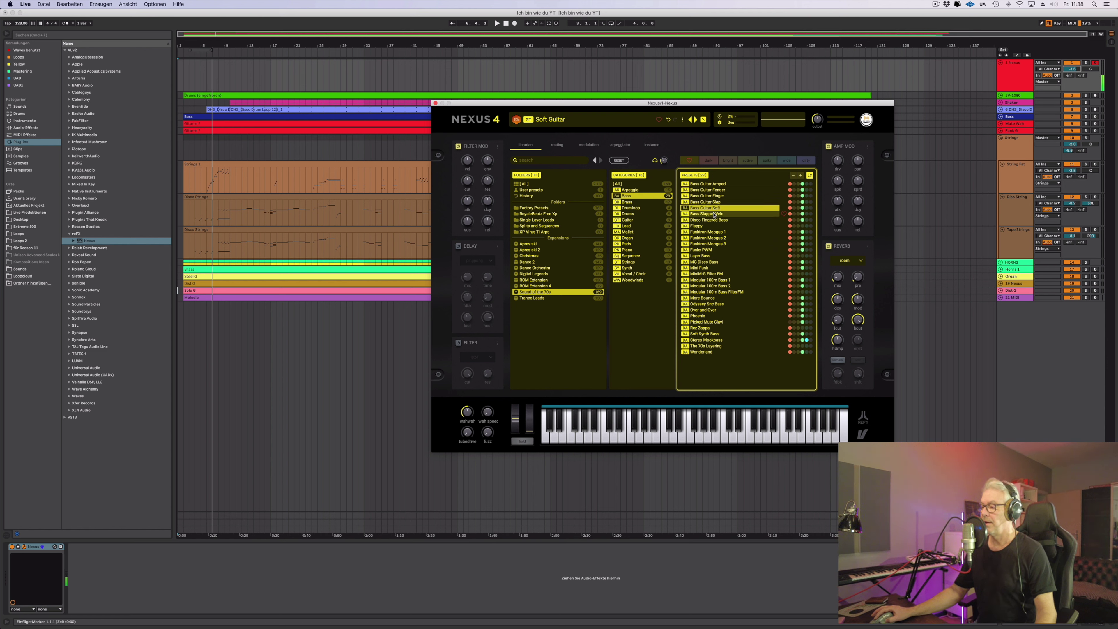
Audition the bass presets Bass Slapper Velo, Disco Fingered Bass, Flappy, Funktion Moogue 1 and Funktion Moogue 2
{"action": "left_click", "coordinate": [714, 215]}
{"action": "left_click", "coordinate": [713, 220]}
{"action": "left_click", "coordinate": [705, 226]}
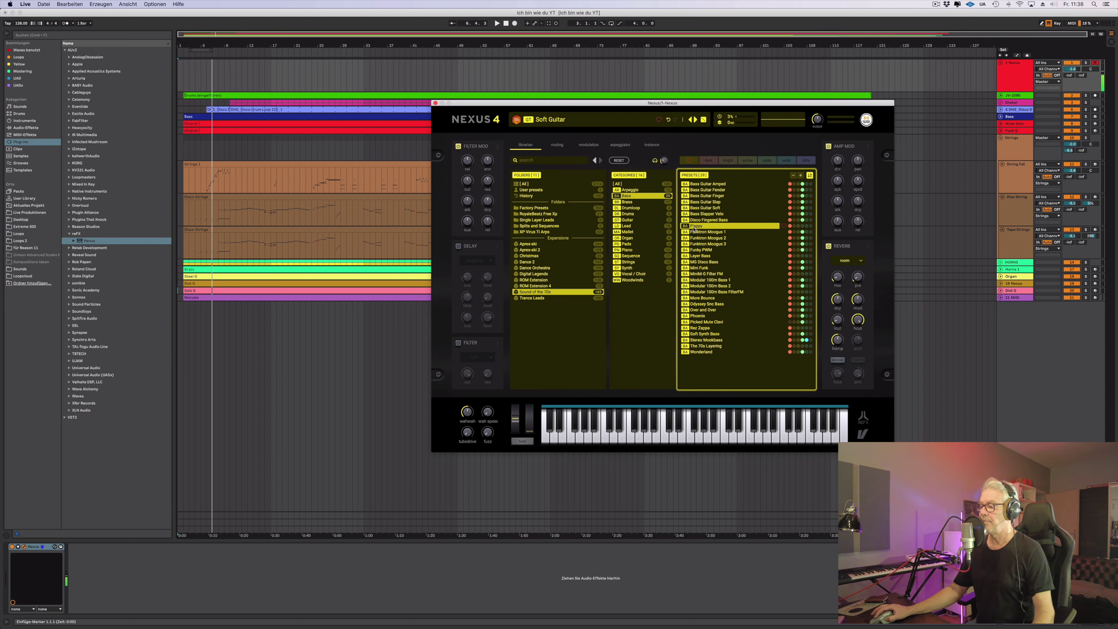
{"action": "left_click", "coordinate": [695, 232]}
{"action": "left_click", "coordinate": [696, 237]}
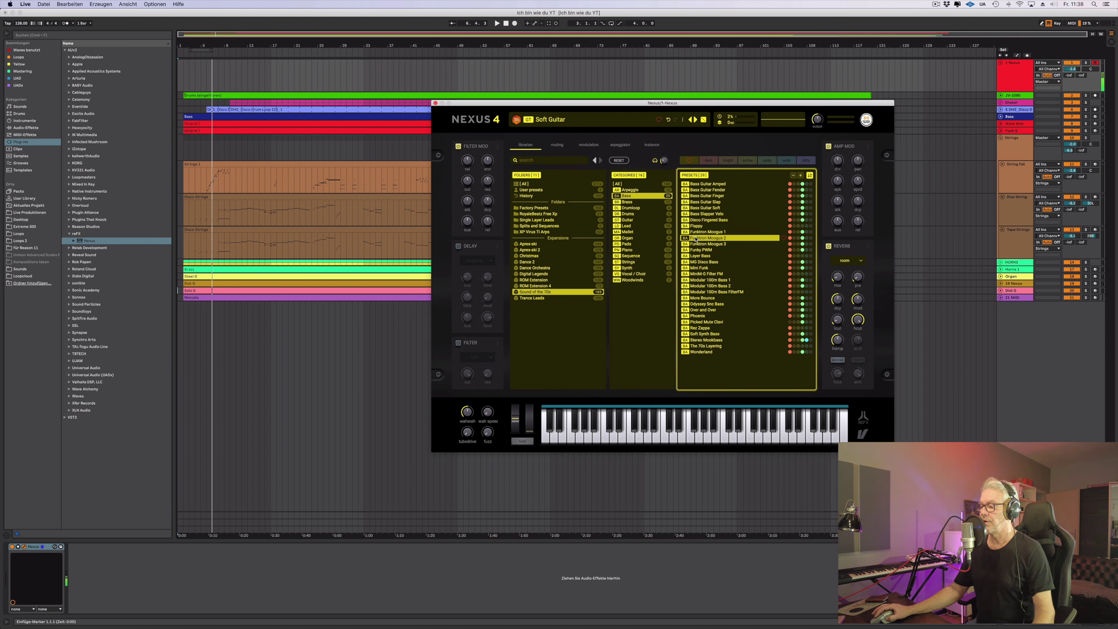
Audition the bass presets Layer Bass, MG Disco Bass, Mini Funk and Modular 100m Bass 1, returning to Layer Bass
{"action": "left_click", "coordinate": [699, 256]}
{"action": "left_click", "coordinate": [700, 262]}
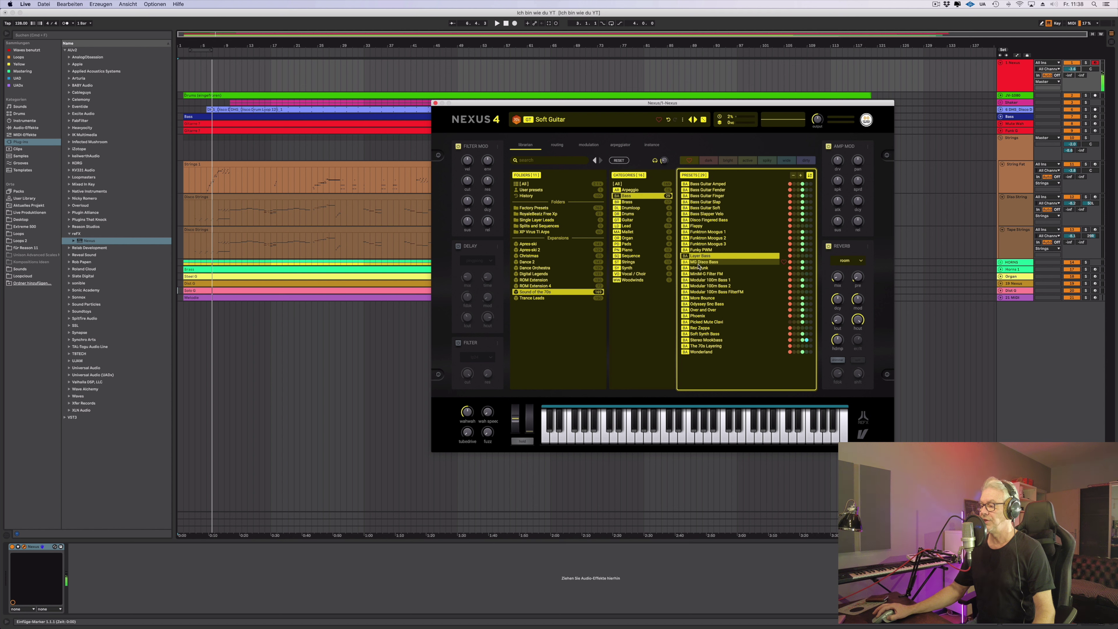
{"action": "left_click", "coordinate": [700, 268]}
{"action": "left_click", "coordinate": [701, 280]}
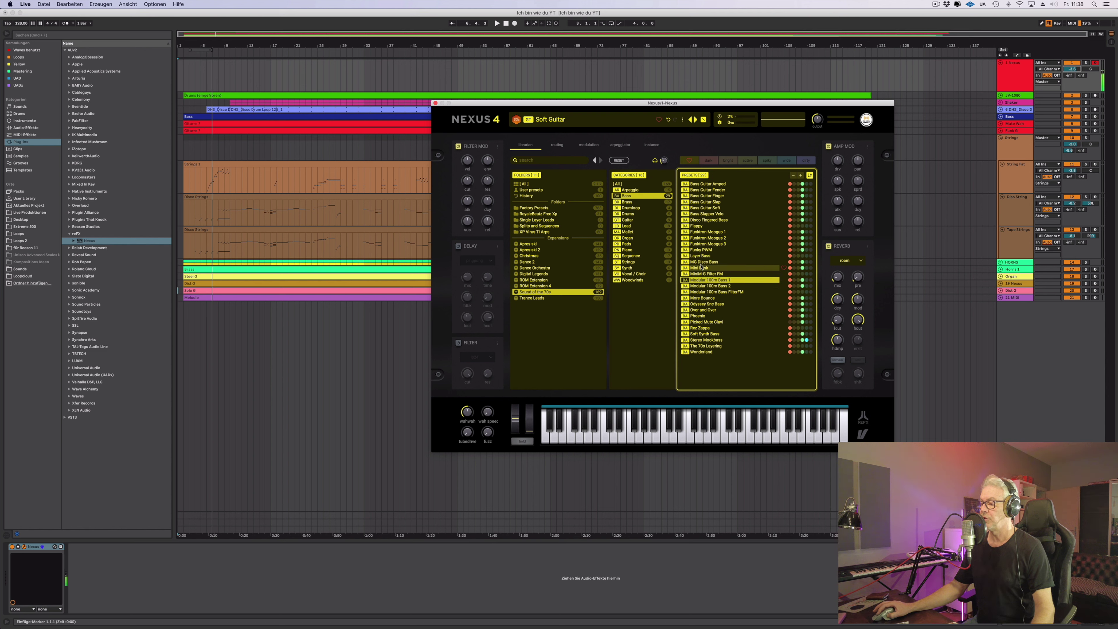
{"action": "left_click", "coordinate": [701, 256]}
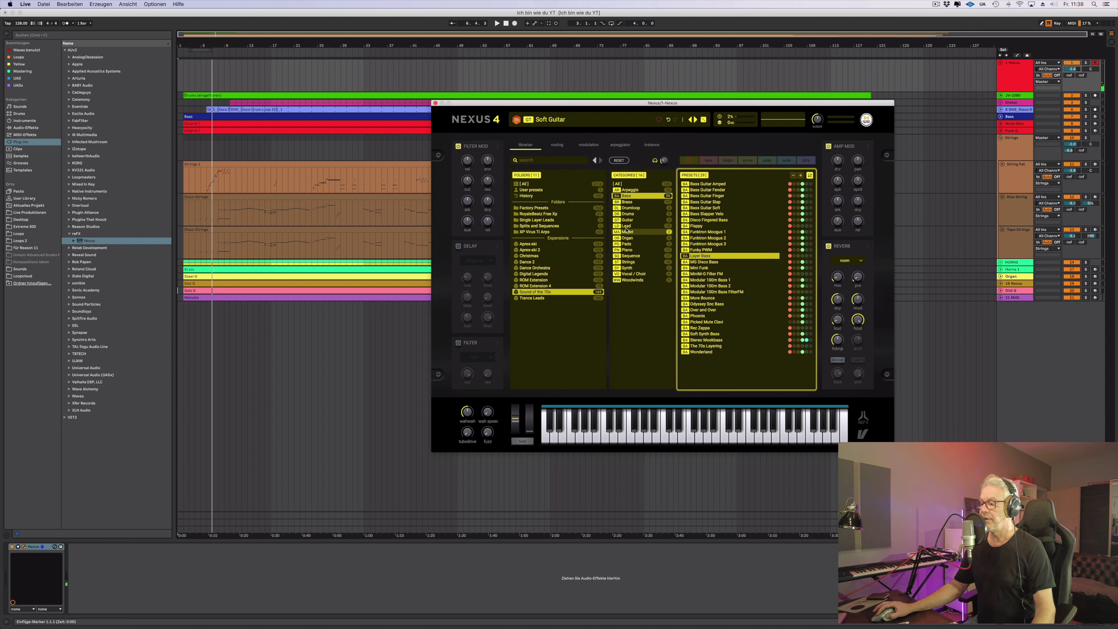
Audition Shaker Loops Locked, Tambourin Loops Locked and Tambourin Loops Stretch from the Drumloop category, trying the last preset's filter macro
{"action": "left_click", "coordinate": [629, 209]}
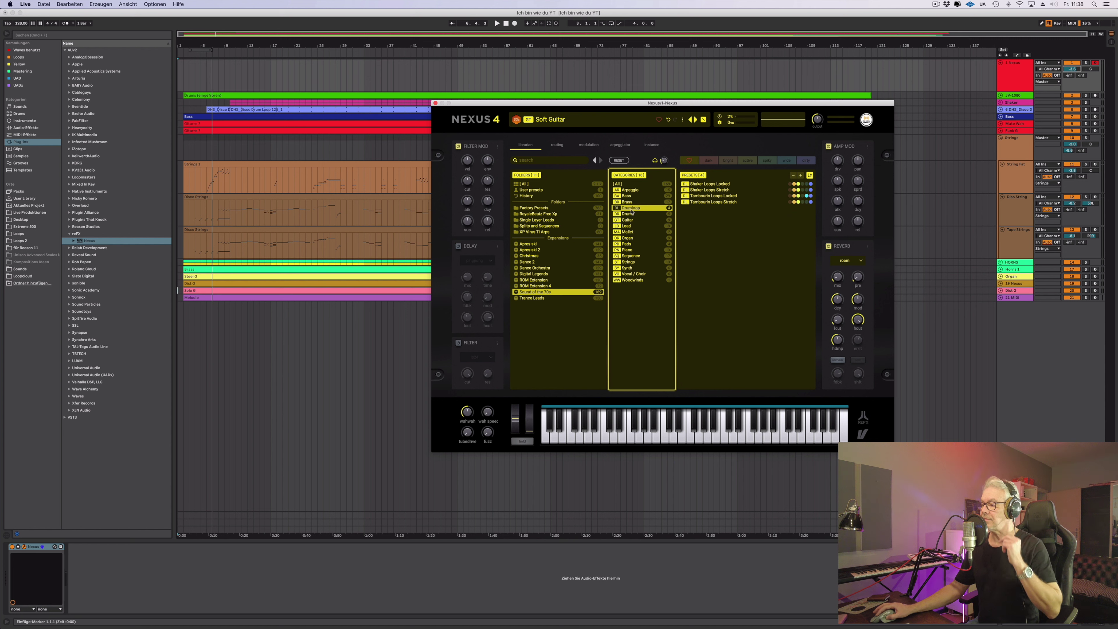
{"action": "left_click", "coordinate": [719, 185]}
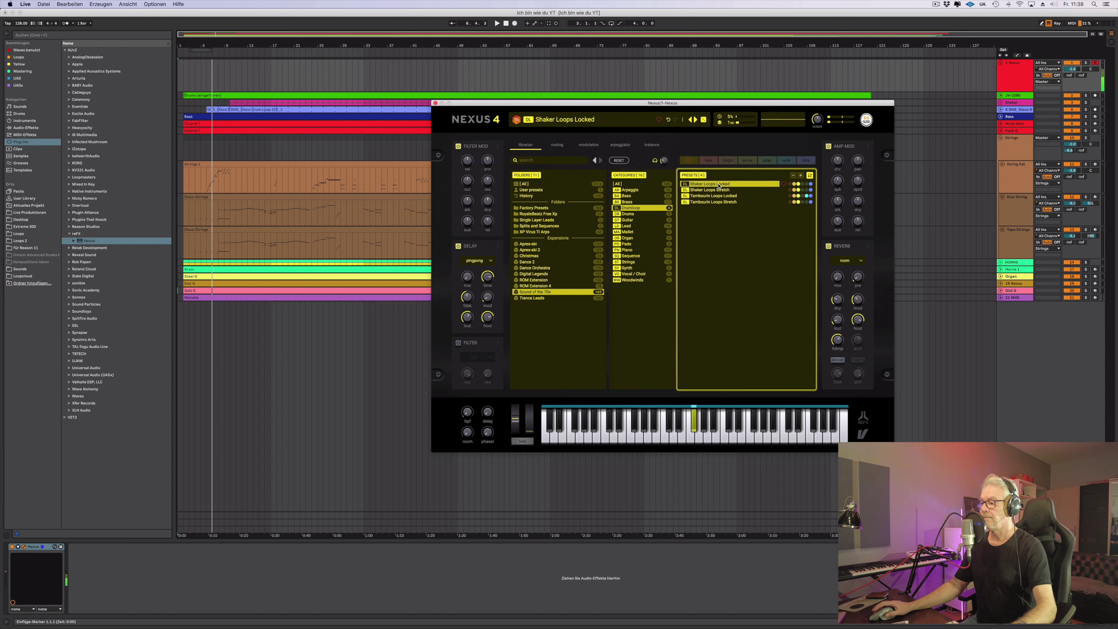
{"action": "left_click", "coordinate": [700, 196]}
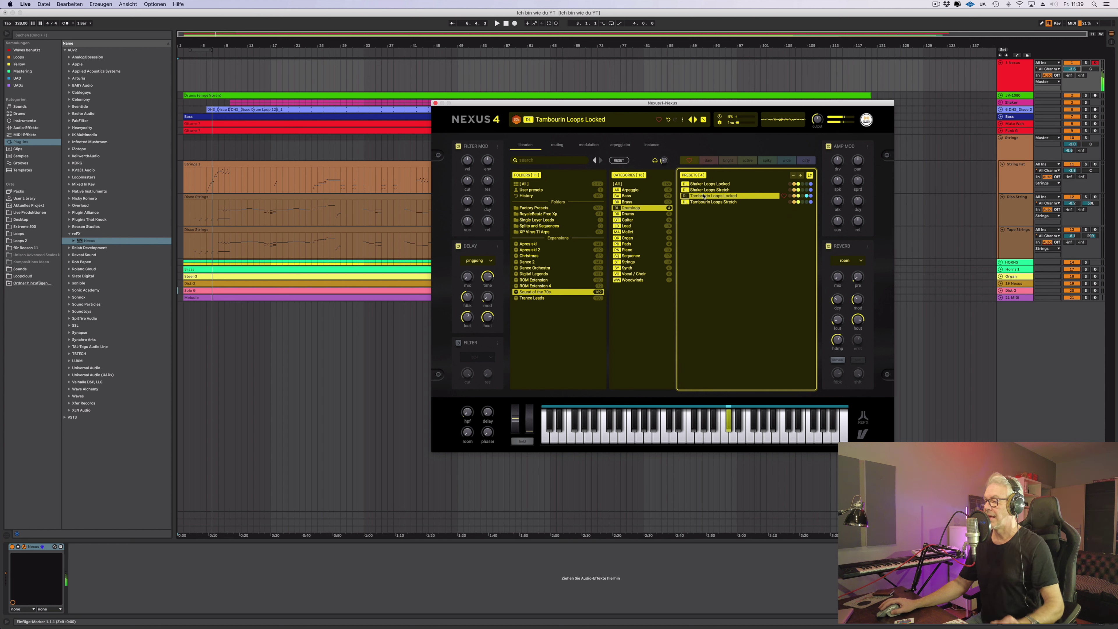
{"action": "left_click", "coordinate": [706, 202]}
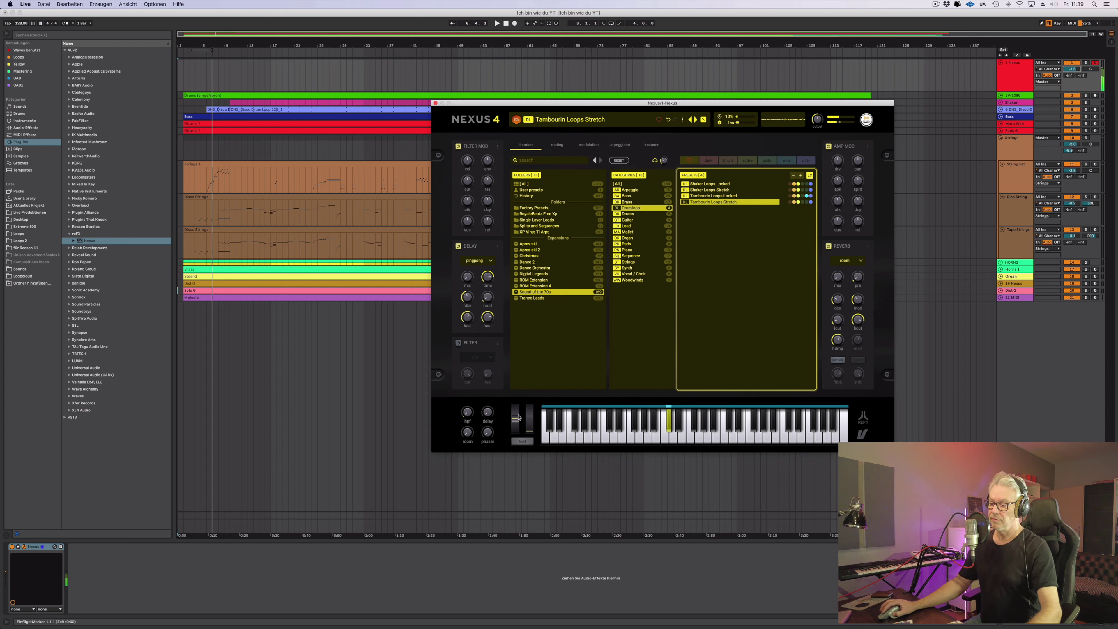
{"action": "left_click_drag", "start_coordinate": [474, 418], "coordinate": [474, 401]}
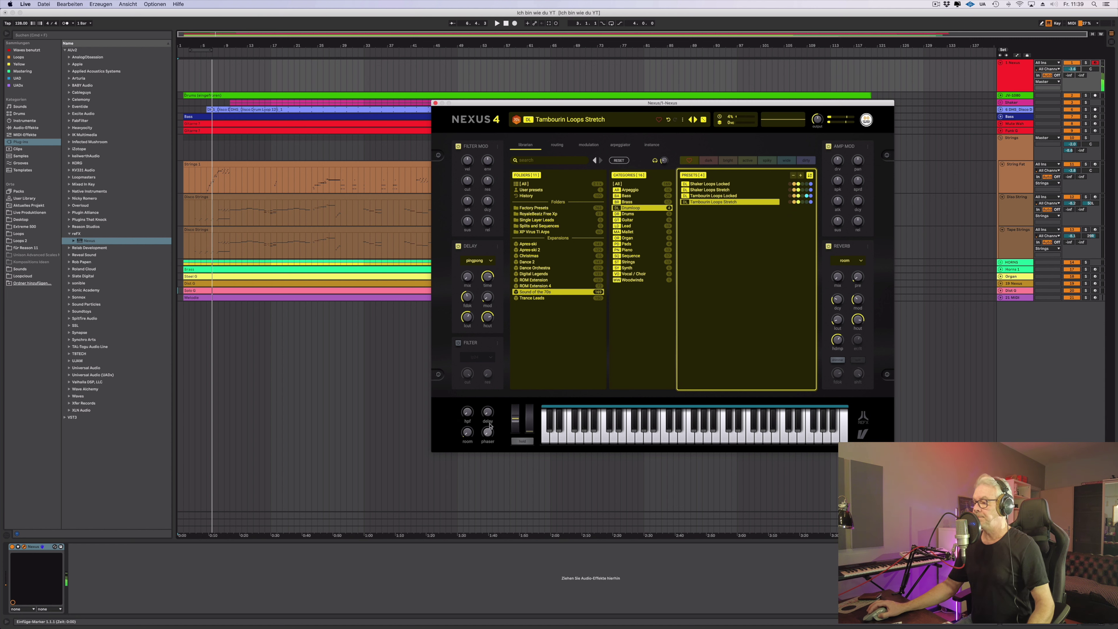
Audition Funky Mono Synth 1 and Funky Mono Synth 2 from the Lead category
{"action": "left_click", "coordinate": [627, 226]}
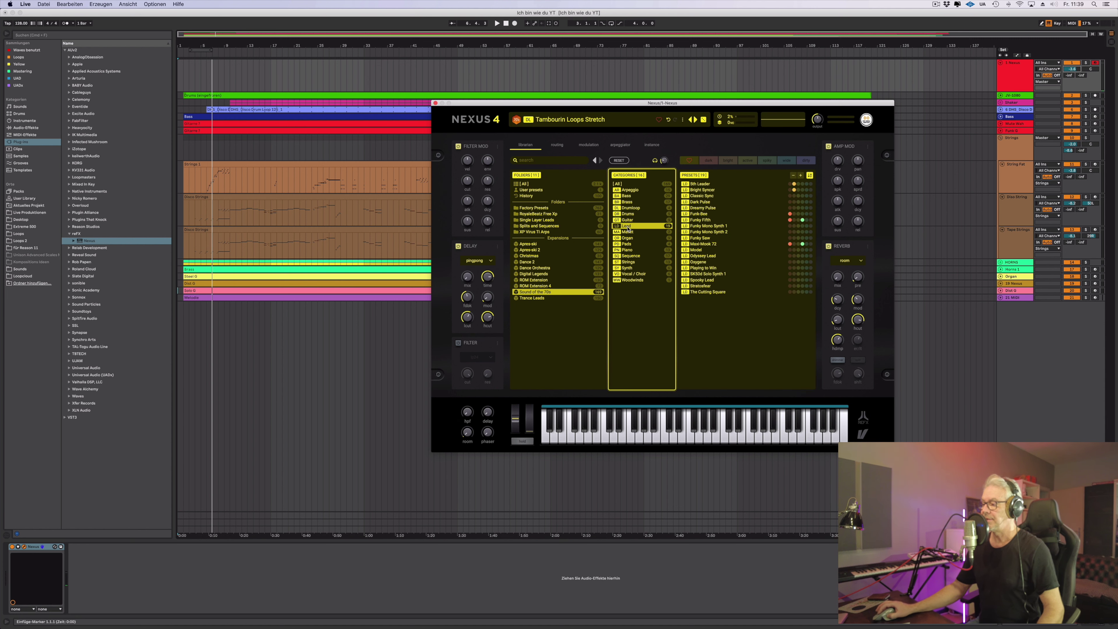
{"action": "left_click", "coordinate": [701, 226]}
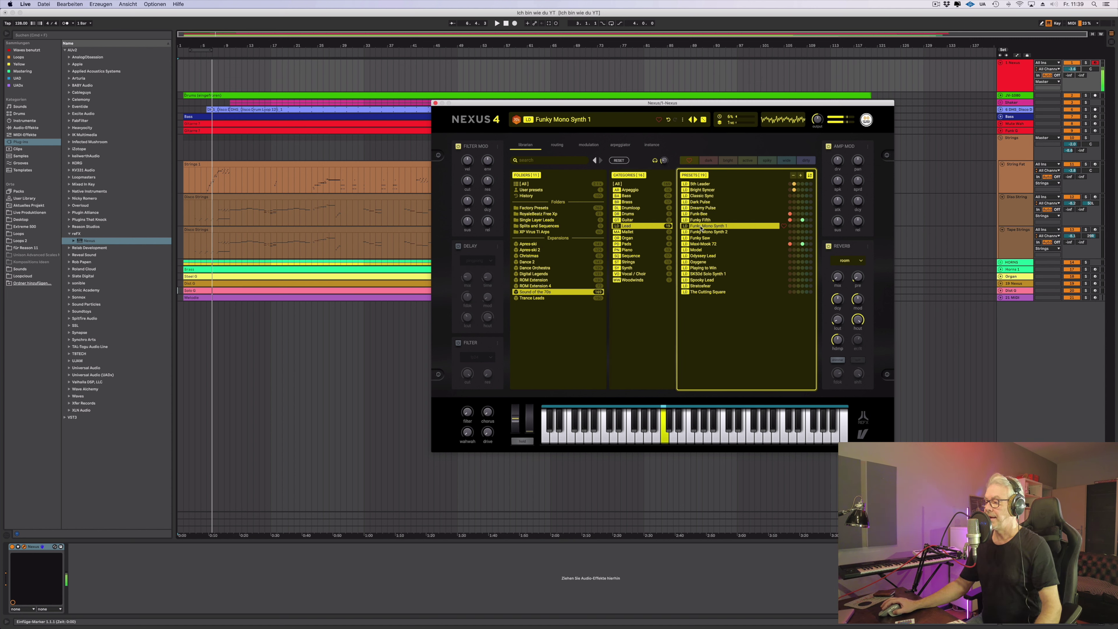
{"action": "left_click", "coordinate": [700, 233]}
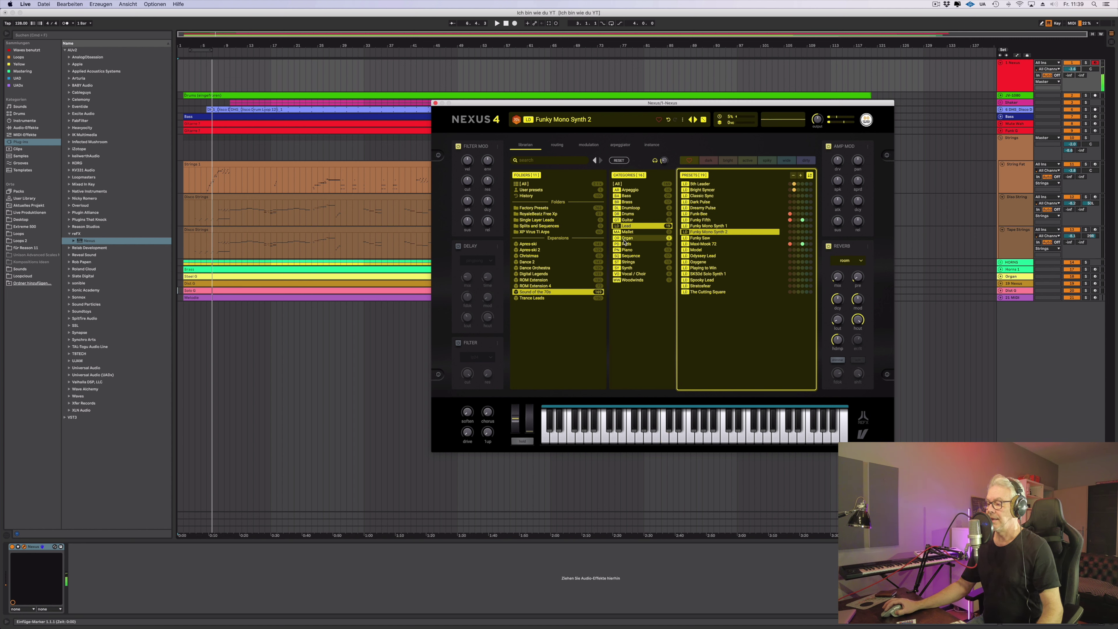
Audition 70s Grand 2 and Bright Disco Piano from the Piano category, and load 70s Grand 1
{"action": "left_click", "coordinate": [627, 251]}
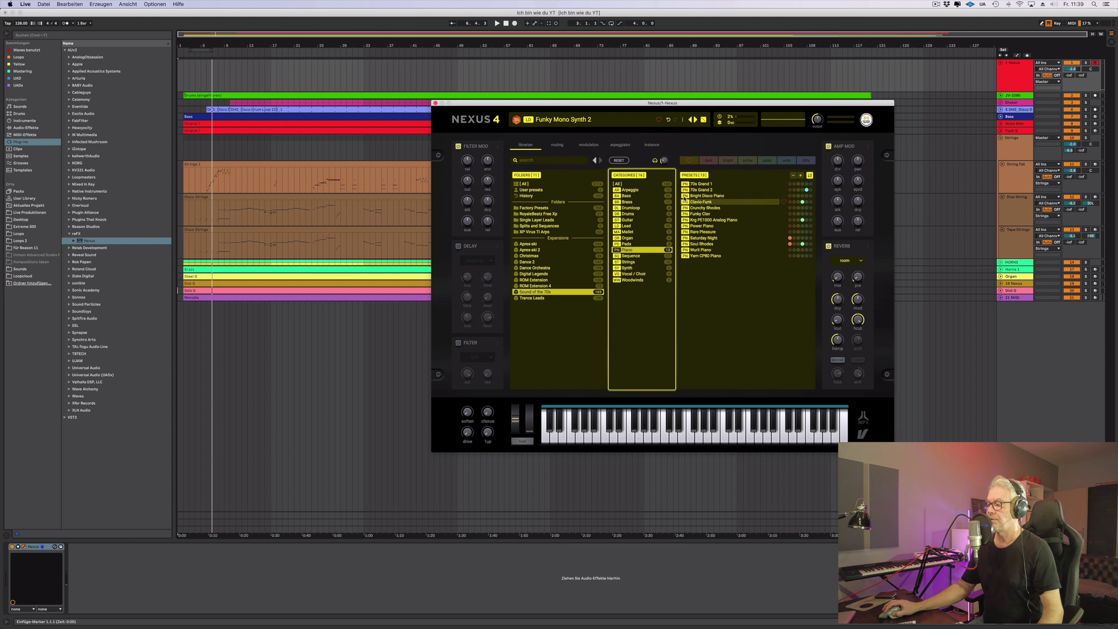
{"action": "left_click", "coordinate": [693, 189]}
{"action": "key", "text": "Down"}
{"action": "key", "text": "Down"}
{"action": "key", "text": "Down"}
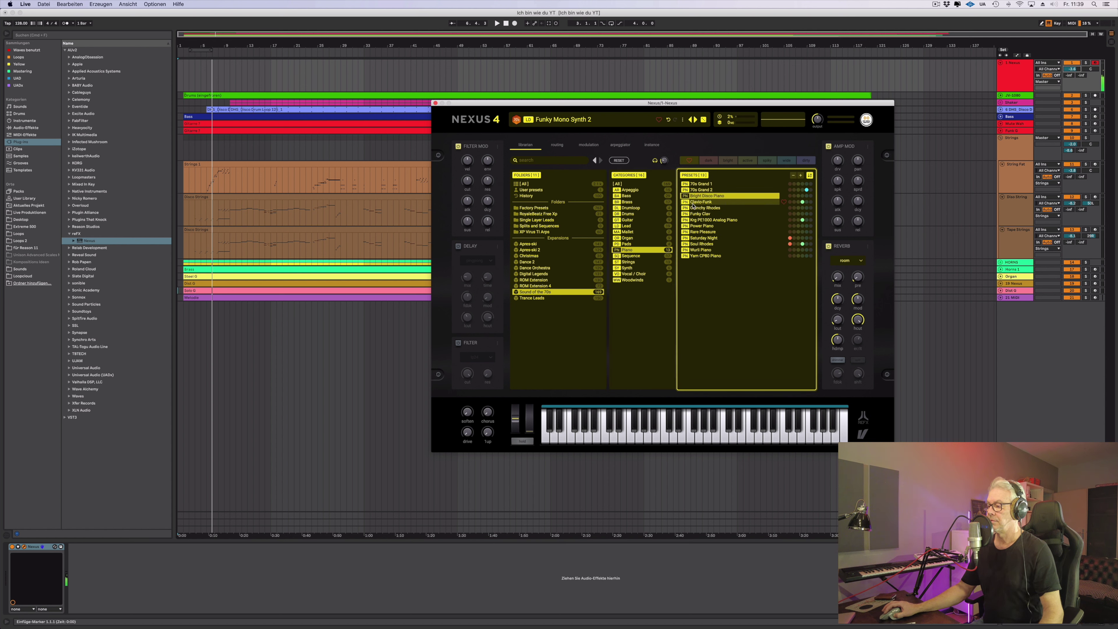
{"action": "left_click", "coordinate": [697, 185]}
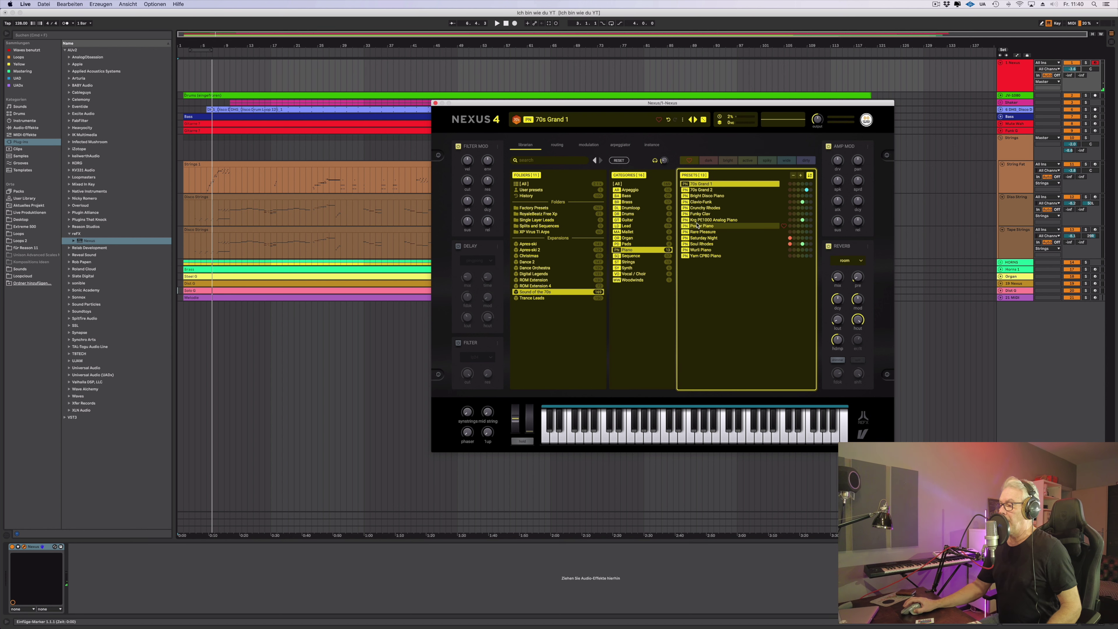
Audition the piano presets Power Piano, Rare Pleasure, Saturday Night, Soul Rhodes and Wurli Piano
{"action": "left_click", "coordinate": [698, 225]}
{"action": "left_click", "coordinate": [697, 232]}
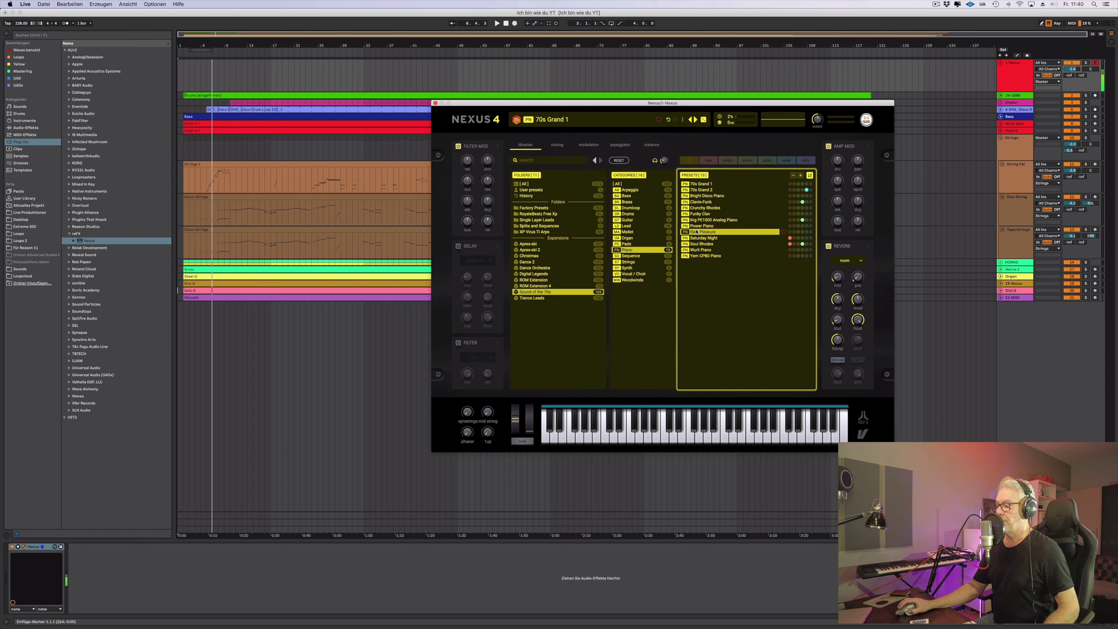
{"action": "left_click", "coordinate": [695, 238]}
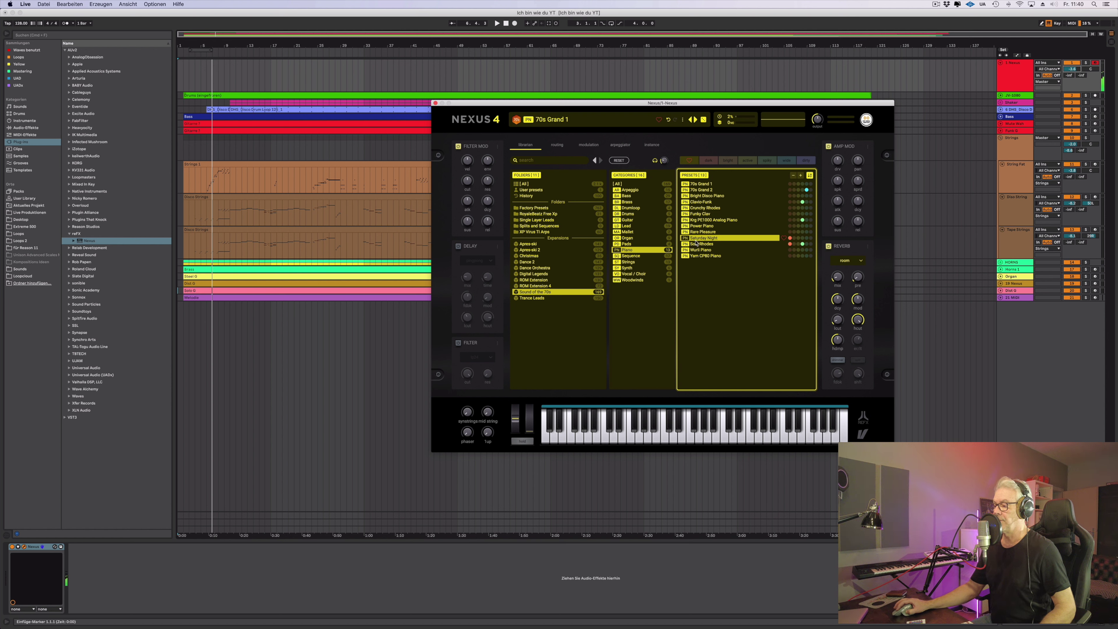
{"action": "left_click", "coordinate": [696, 244]}
{"action": "left_click", "coordinate": [697, 250]}
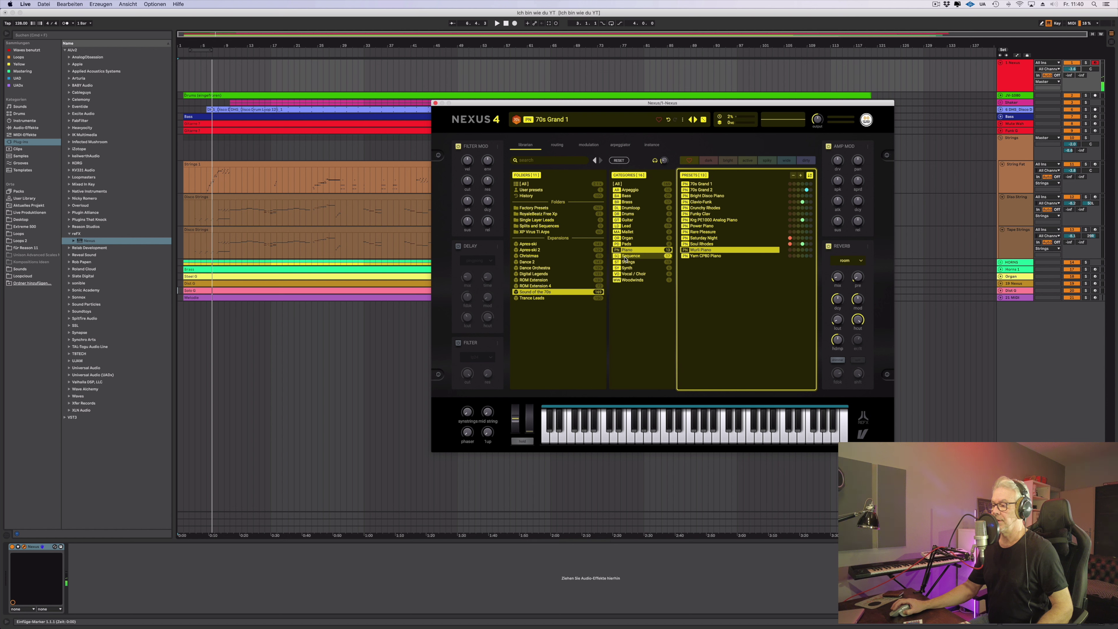
Audition A String Symphony and Automatic from the Arpeggio category, and load the Chasing preset
{"action": "left_click", "coordinate": [631, 190]}
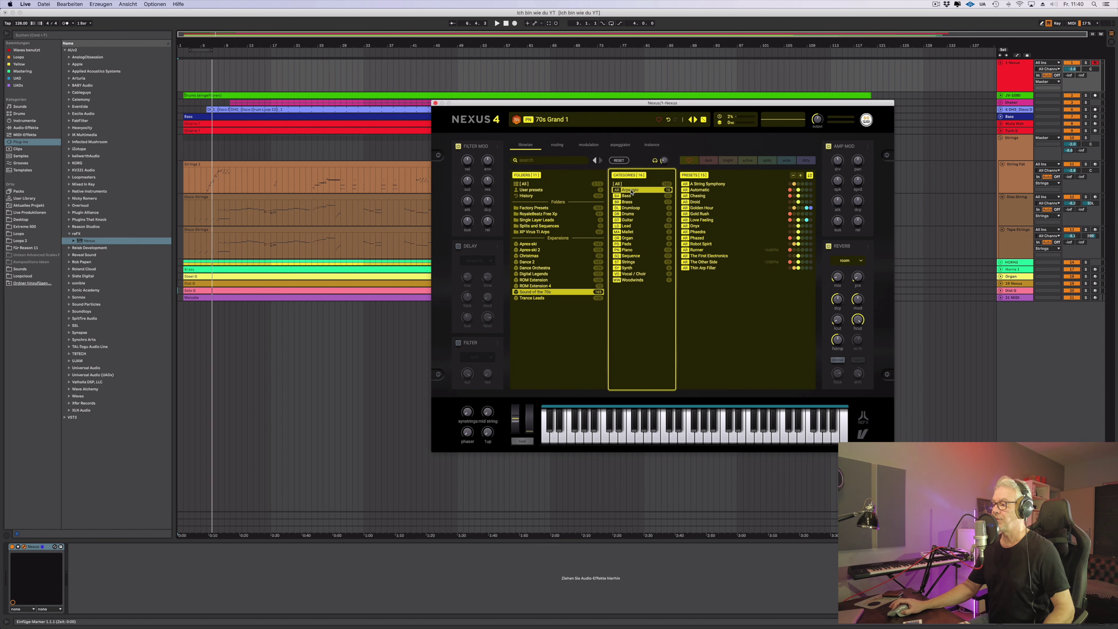
{"action": "left_click", "coordinate": [713, 185]}
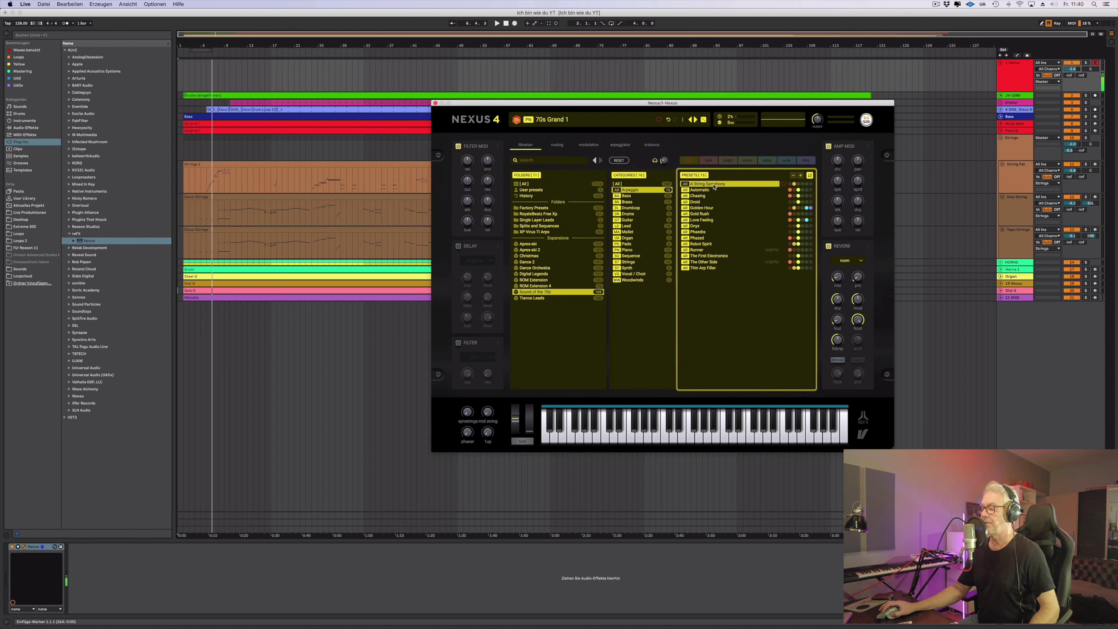
{"action": "left_click", "coordinate": [704, 191]}
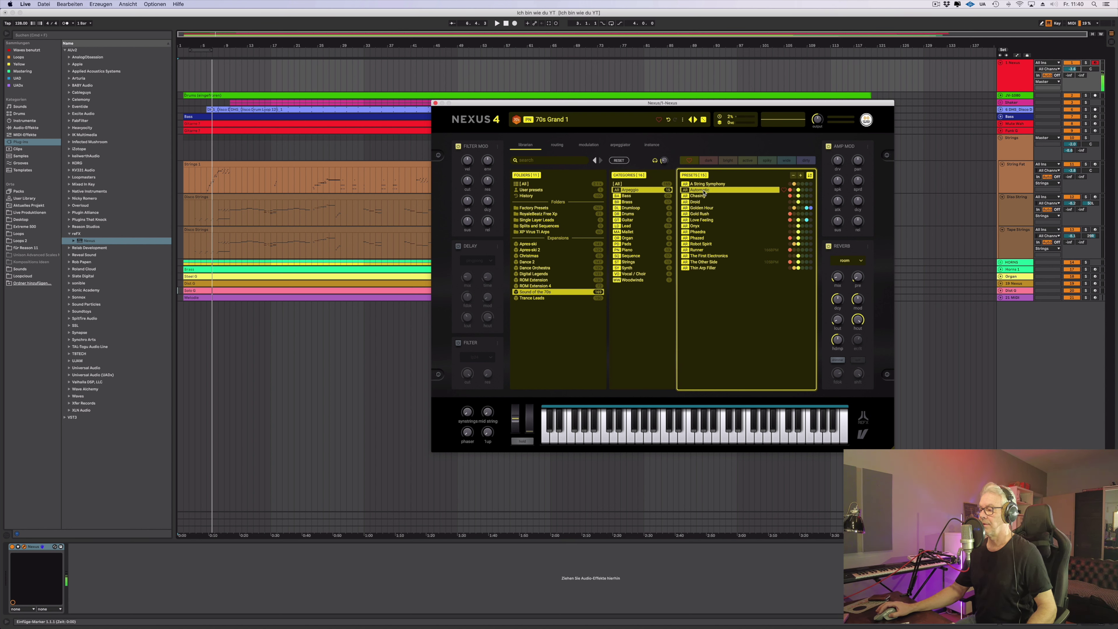
{"action": "left_click", "coordinate": [703, 196]}
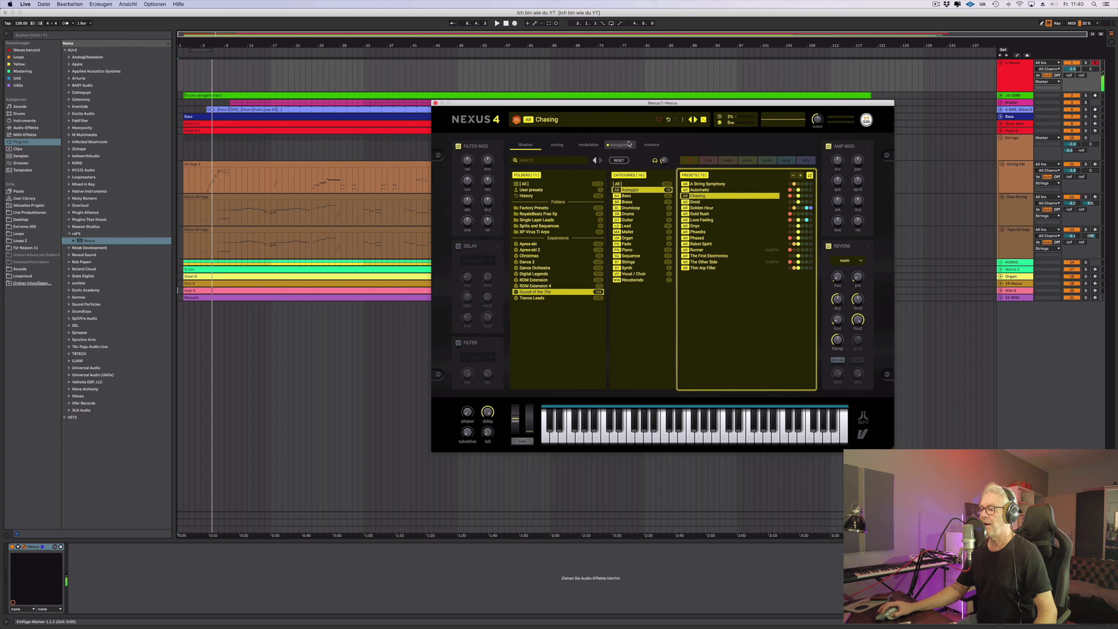
Lower the fourth note of the Chasing preset's arpeggiator pattern to the pitch of its last note, and return to the preset browser
{"action": "left_click", "coordinate": [627, 145]}
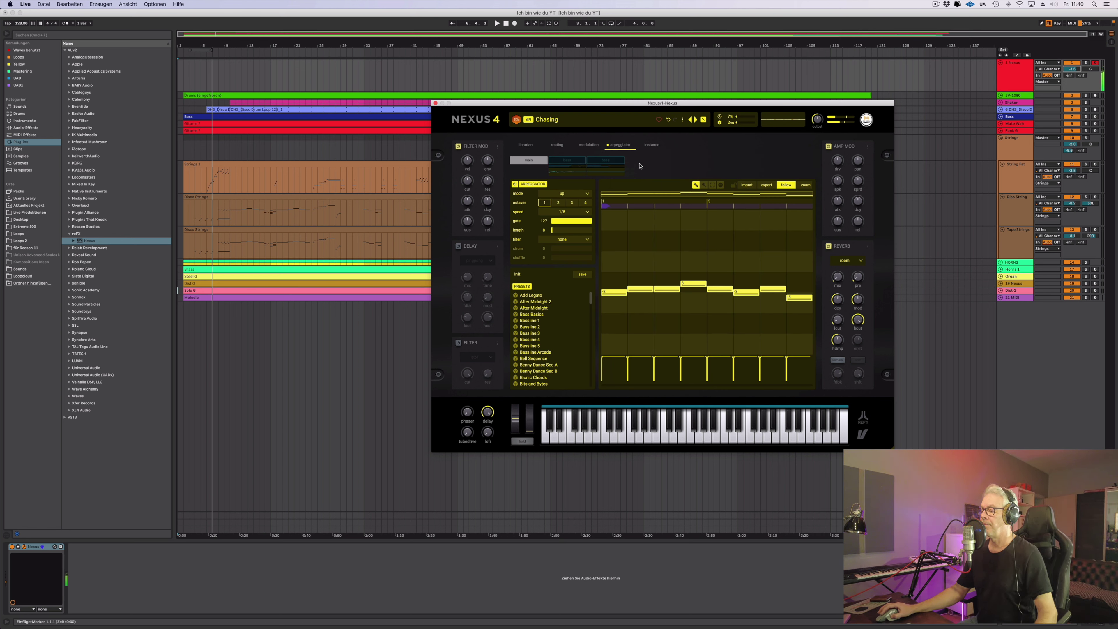
{"action": "left_click_drag", "start_coordinate": [694, 285], "coordinate": [695, 303]}
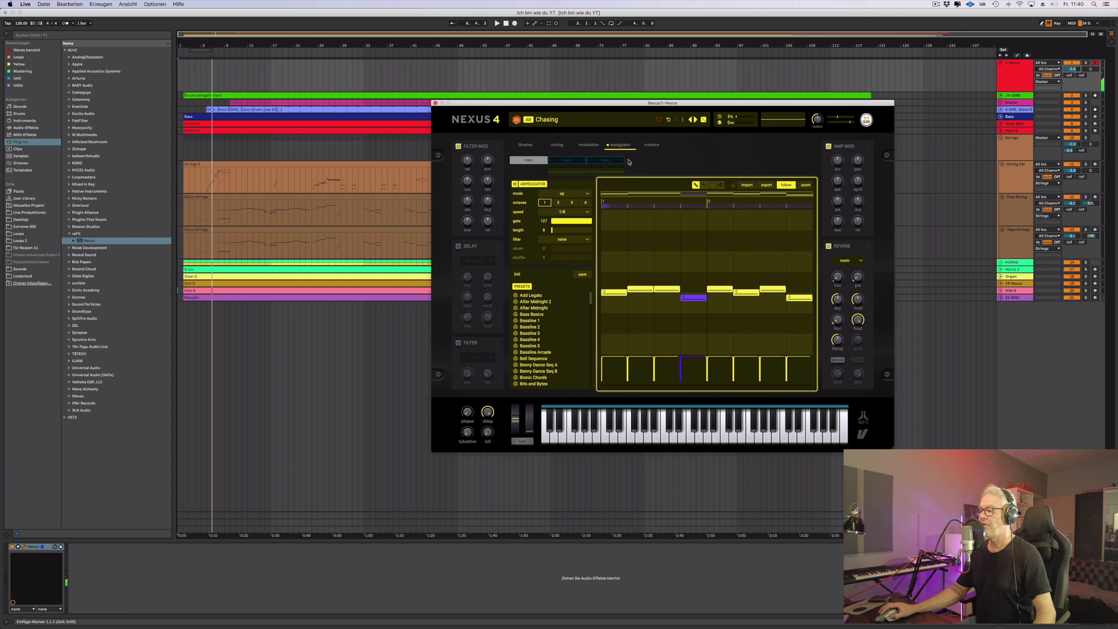
{"action": "left_click", "coordinate": [526, 145]}
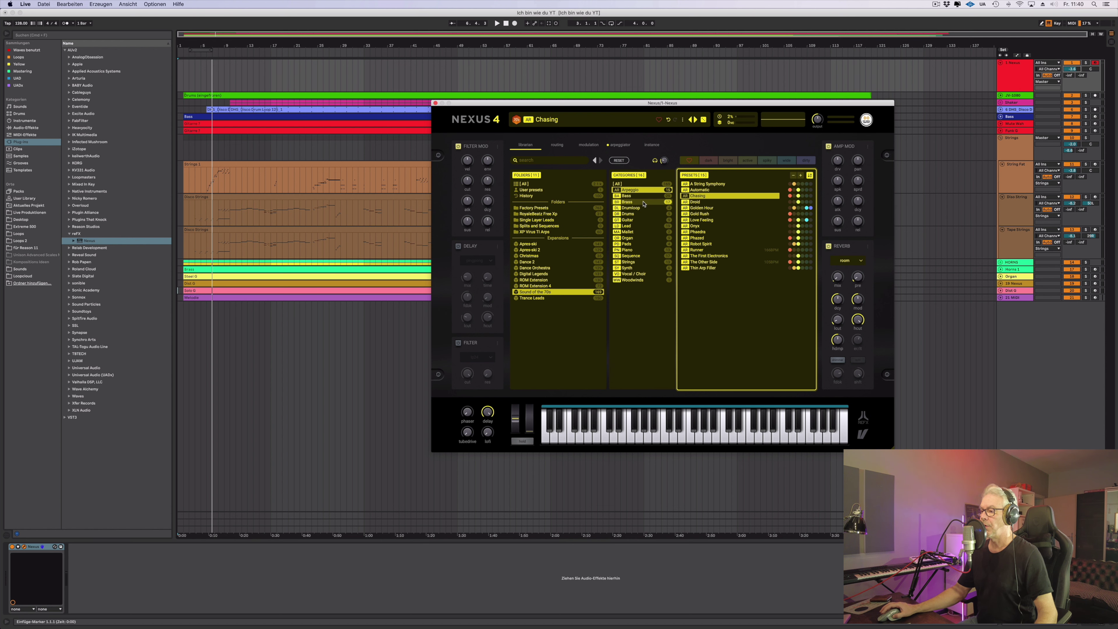
Audition the arpeggio presets Droid, Golden Hour and Gold Rush, and load Love Feeling
{"action": "left_click_drag", "start_coordinate": [632, 105], "coordinate": [632, 104]}
{"action": "left_click", "coordinate": [696, 201]}
{"action": "left_click", "coordinate": [696, 206]}
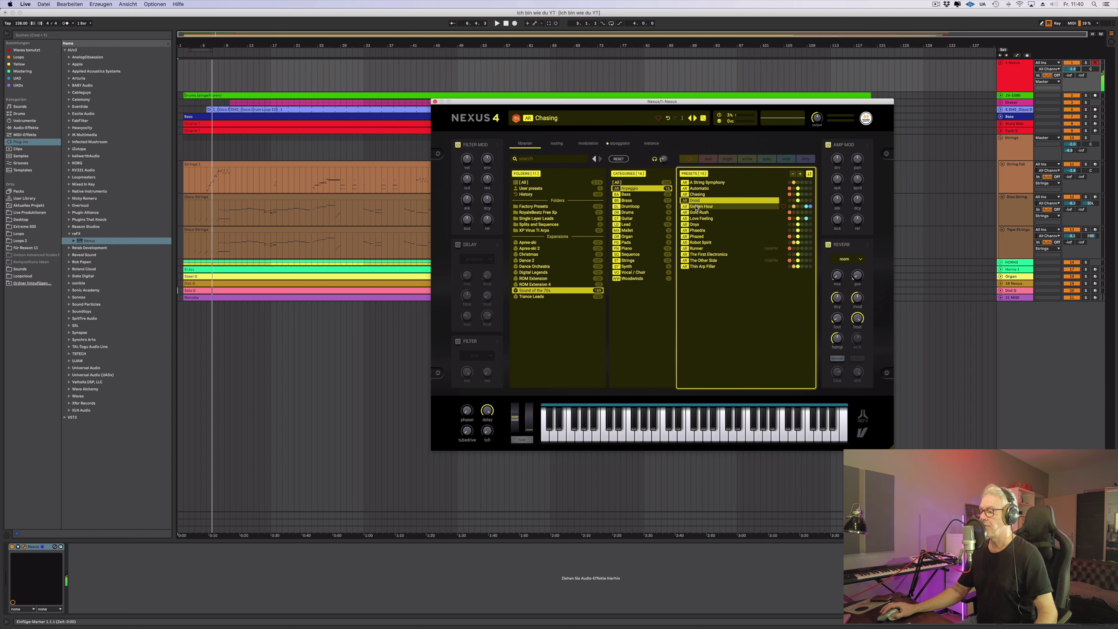
{"action": "left_click", "coordinate": [698, 213]}
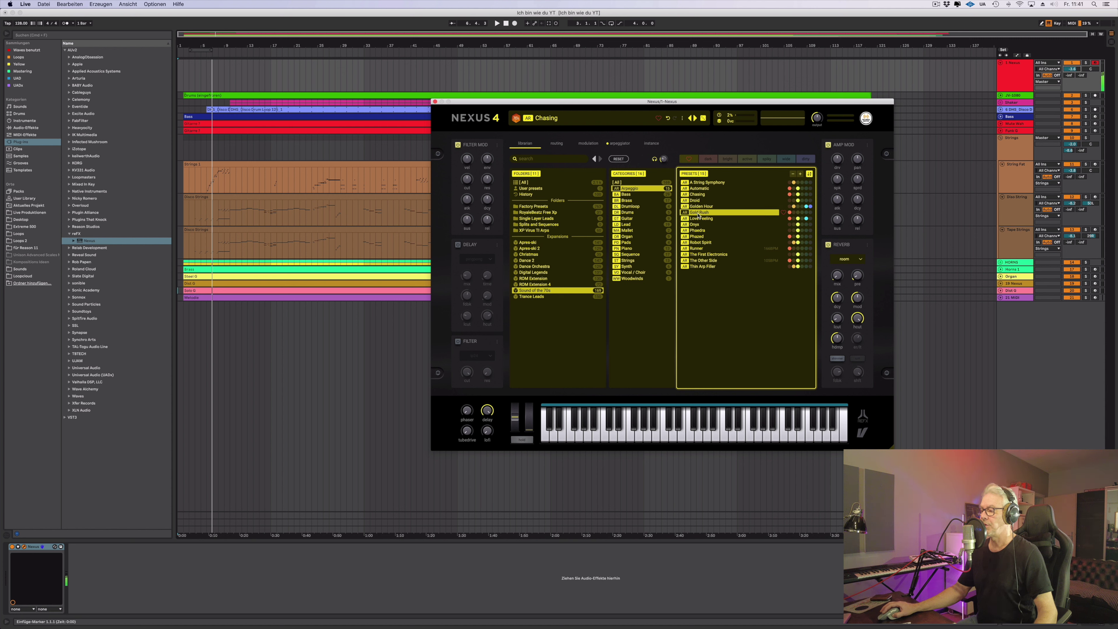
{"action": "left_click", "coordinate": [699, 218]}
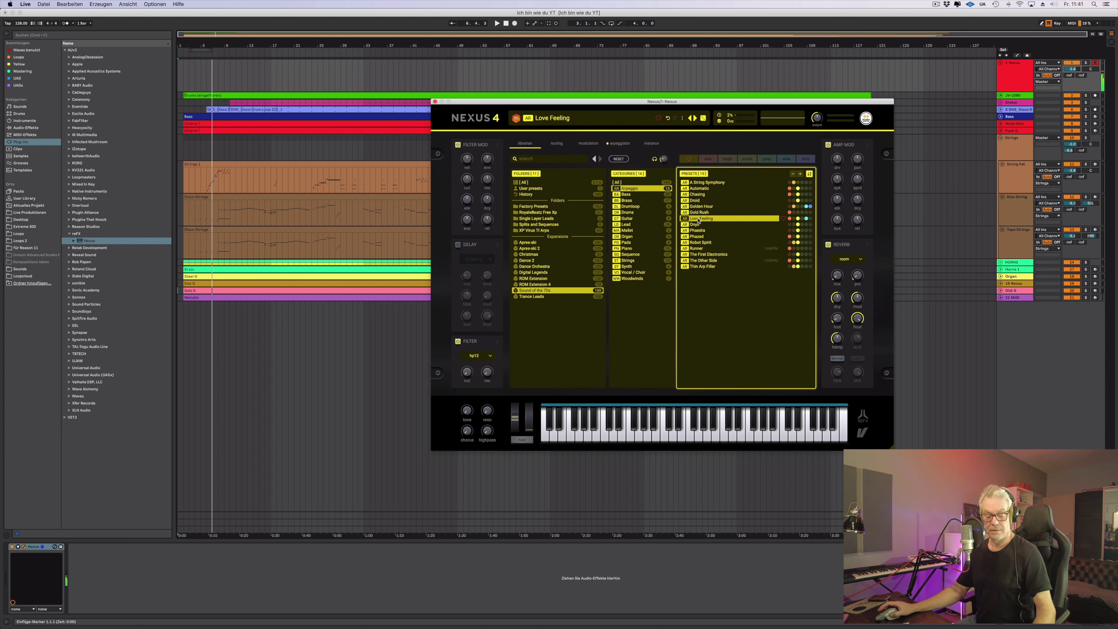
{"action": "left_click", "coordinate": [699, 219]}
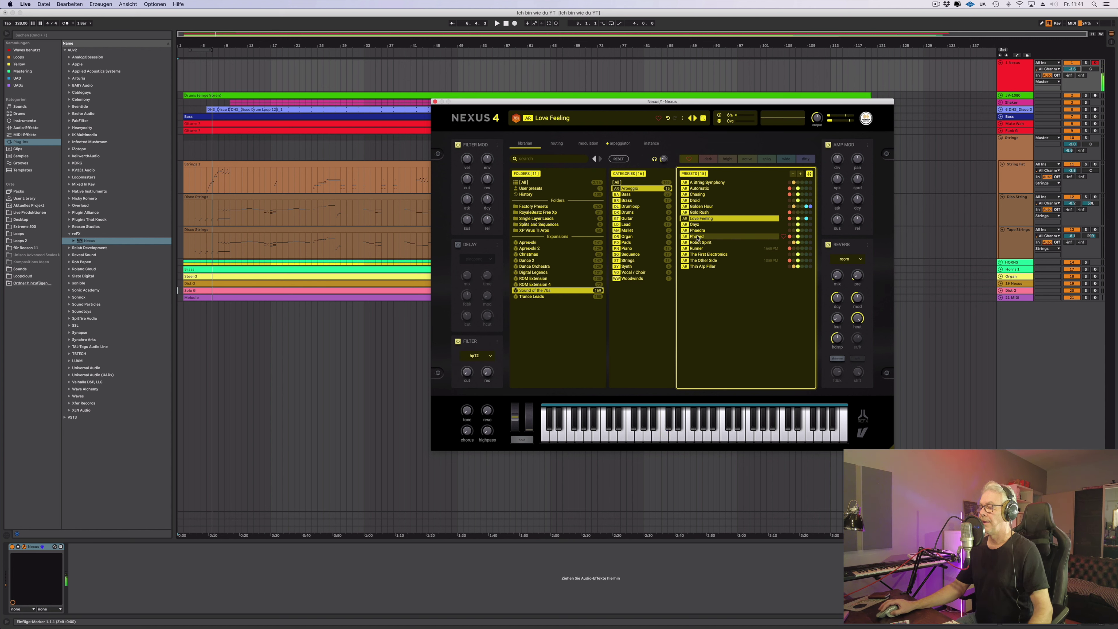
Audition the arpeggio preset Phaedra and the strings presets Disco Strings and Dusty String Machine
{"action": "left_click", "coordinate": [697, 231]}
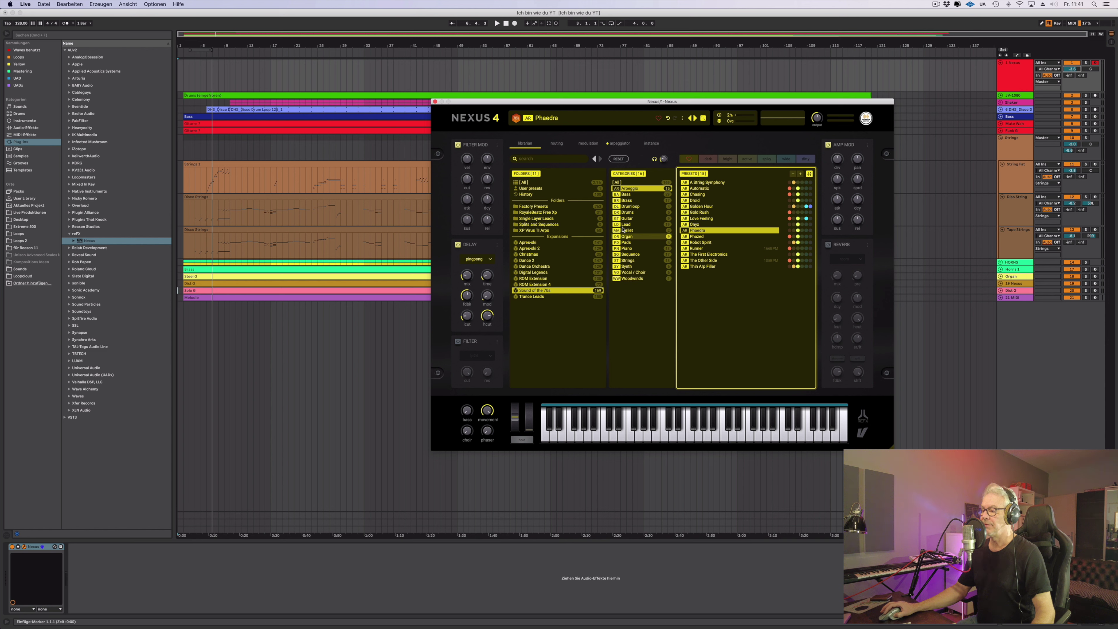
{"action": "left_click", "coordinate": [628, 260]}
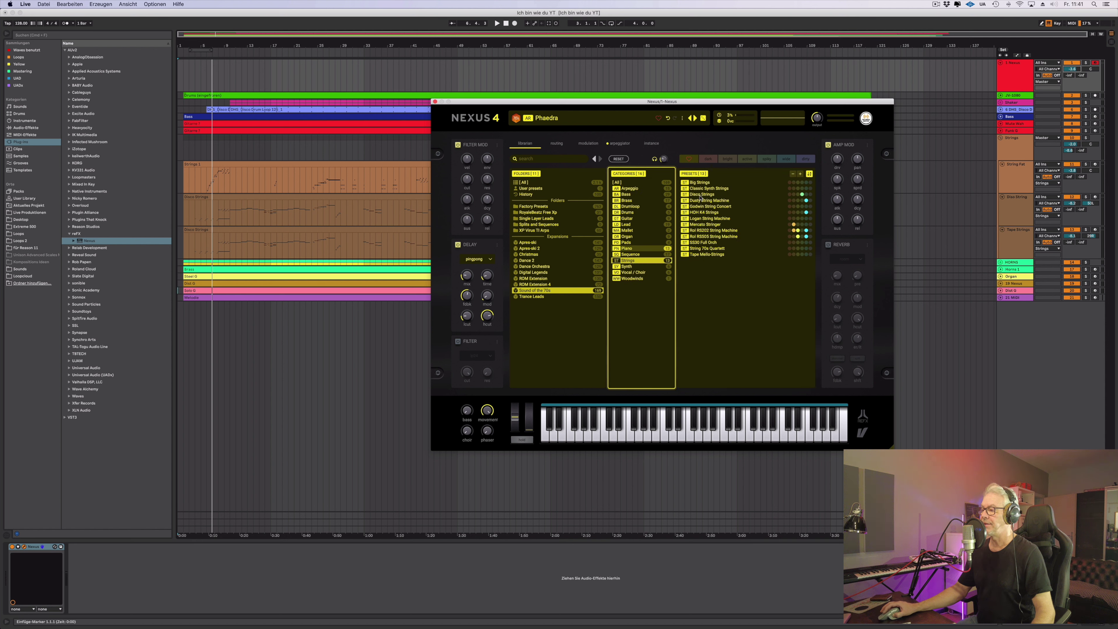
{"action": "left_click", "coordinate": [702, 194]}
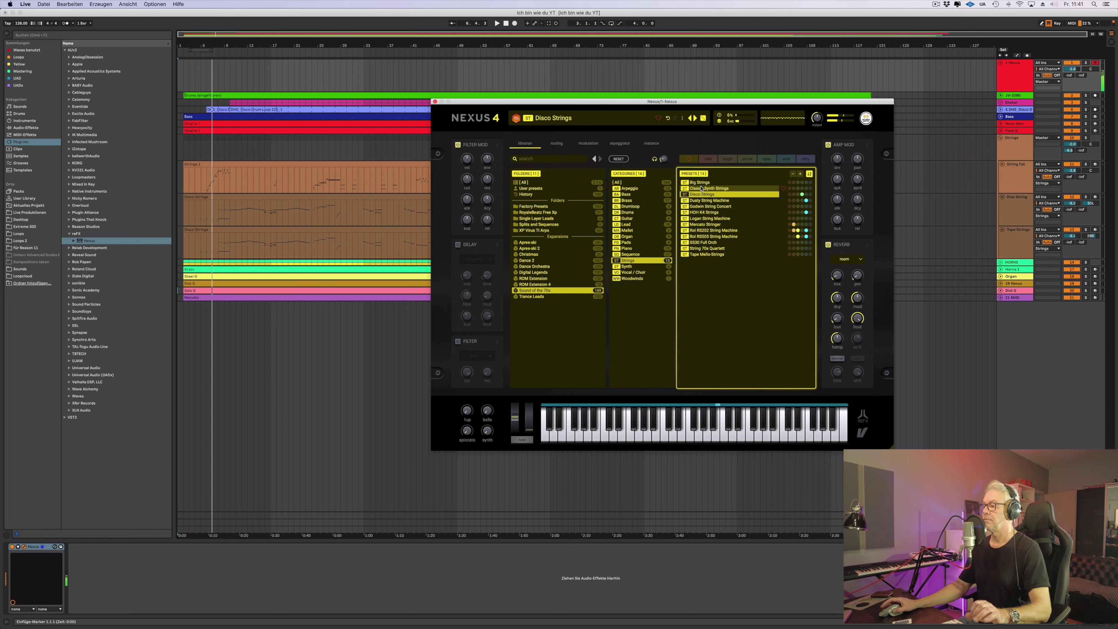
{"action": "left_click", "coordinate": [703, 200]}
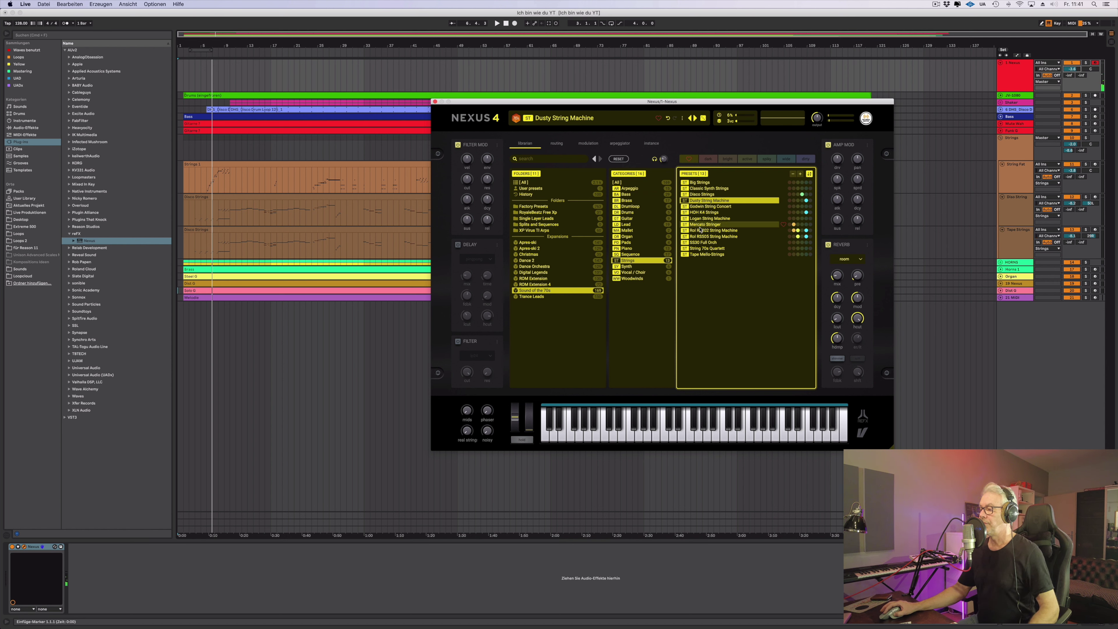
{"action": "left_click_drag", "start_coordinate": [575, 107], "coordinate": [578, 94]}
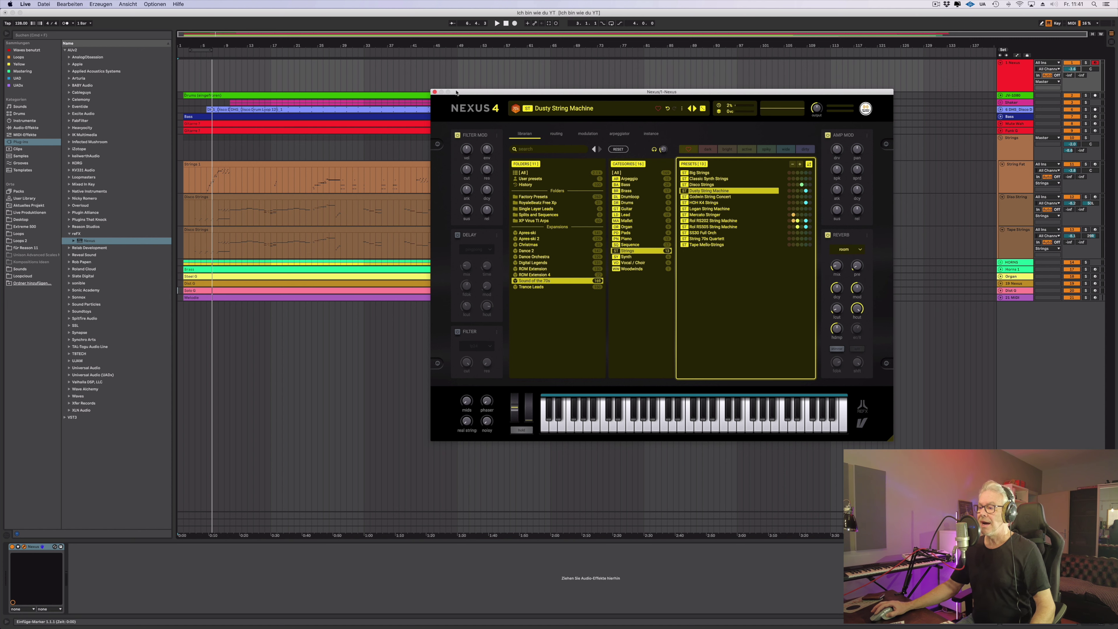
Close the Nexus window and remove the Nexus instrument from the first track
{"action": "left_click", "coordinate": [435, 93]}
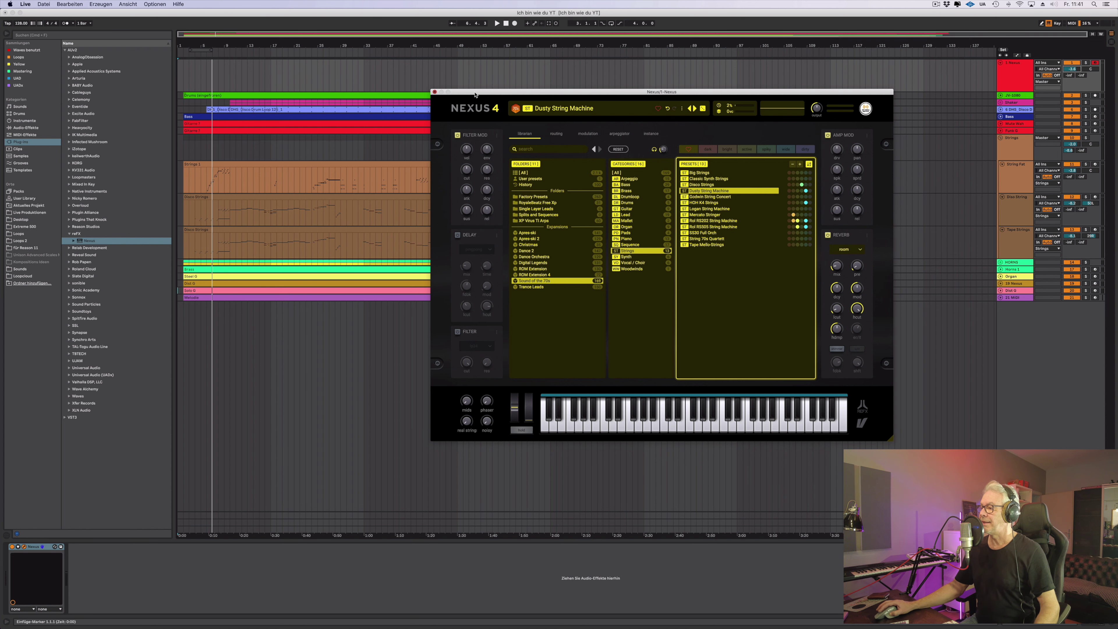
{"action": "left_click", "coordinate": [1022, 77]}
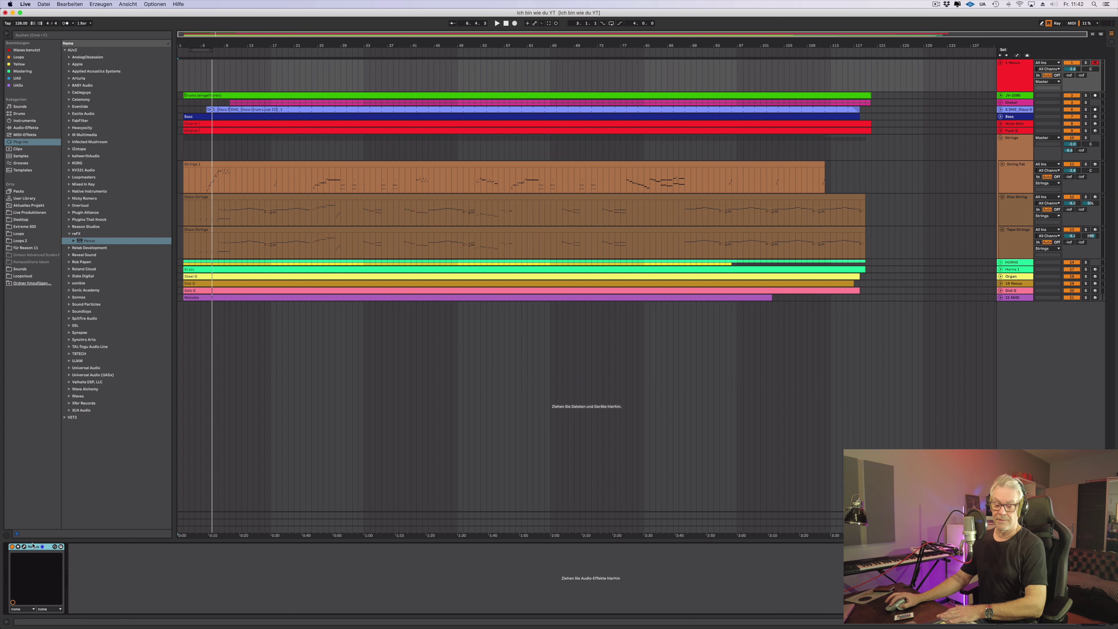
{"action": "key", "text": "Delete"}
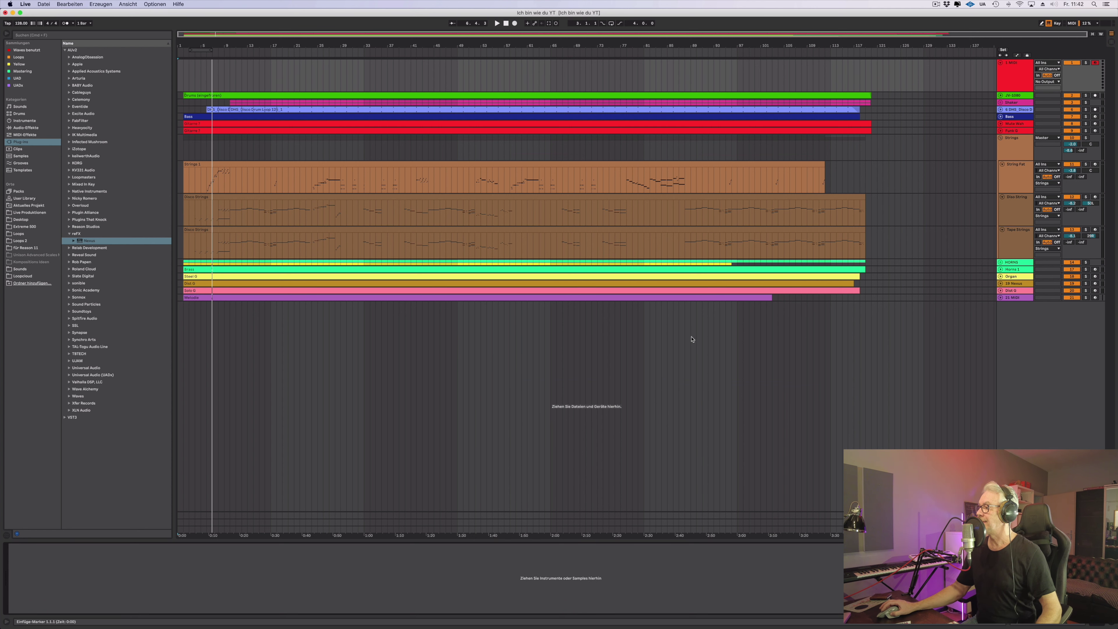
Play a passage of the song, and unfold the Shaker group and the JV-1080 track in the arrangement
{"action": "left_click", "coordinate": [1011, 74]}
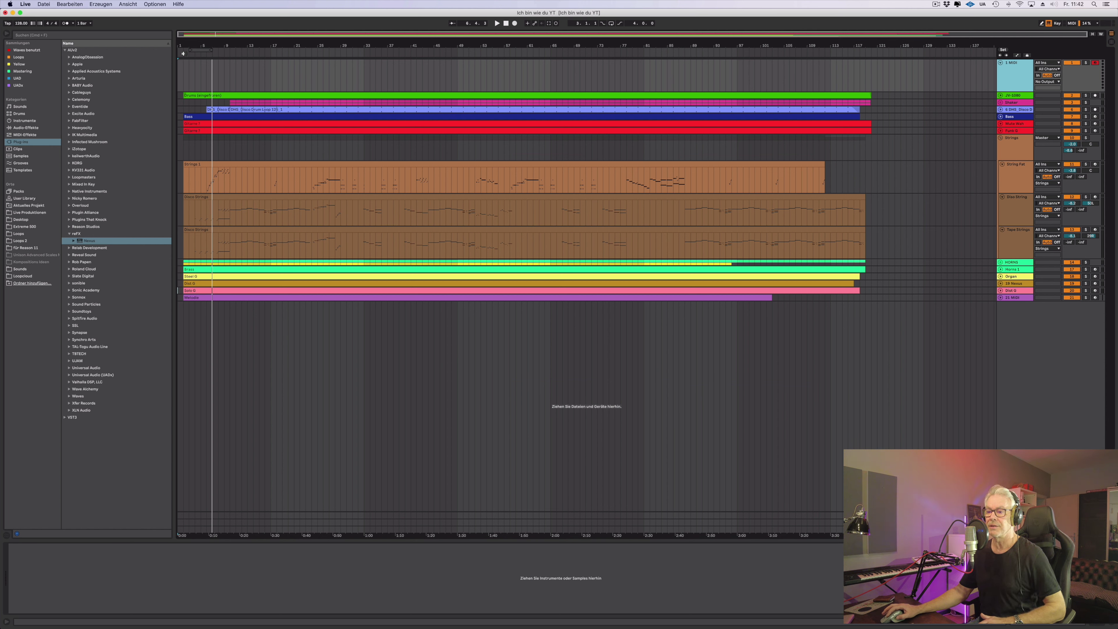
{"action": "key", "text": "space"}
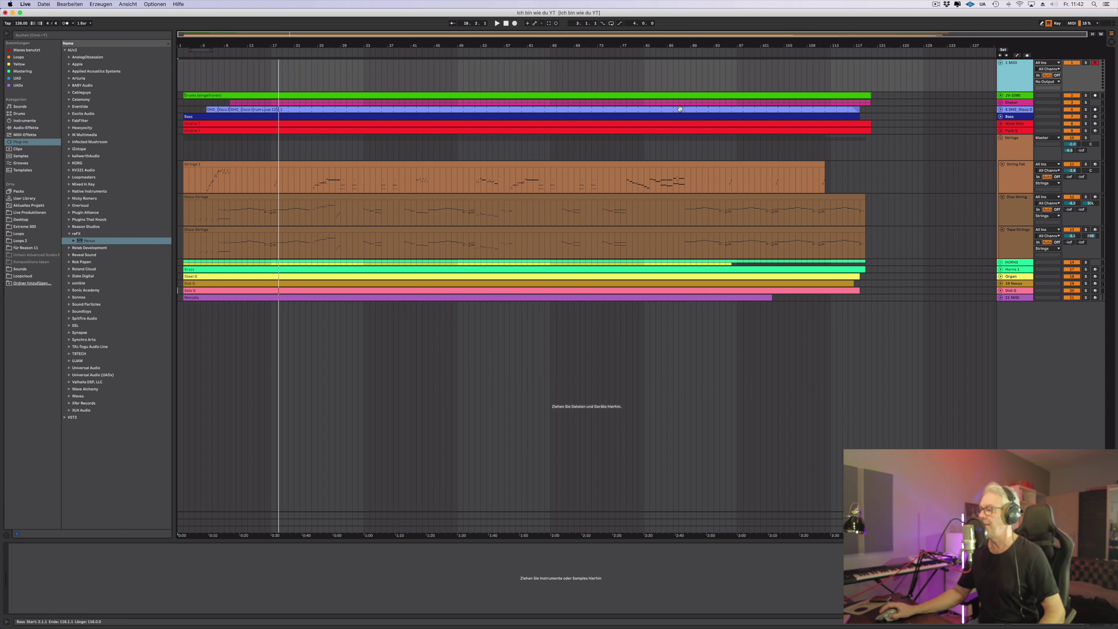
{"action": "left_click", "coordinate": [1000, 104]}
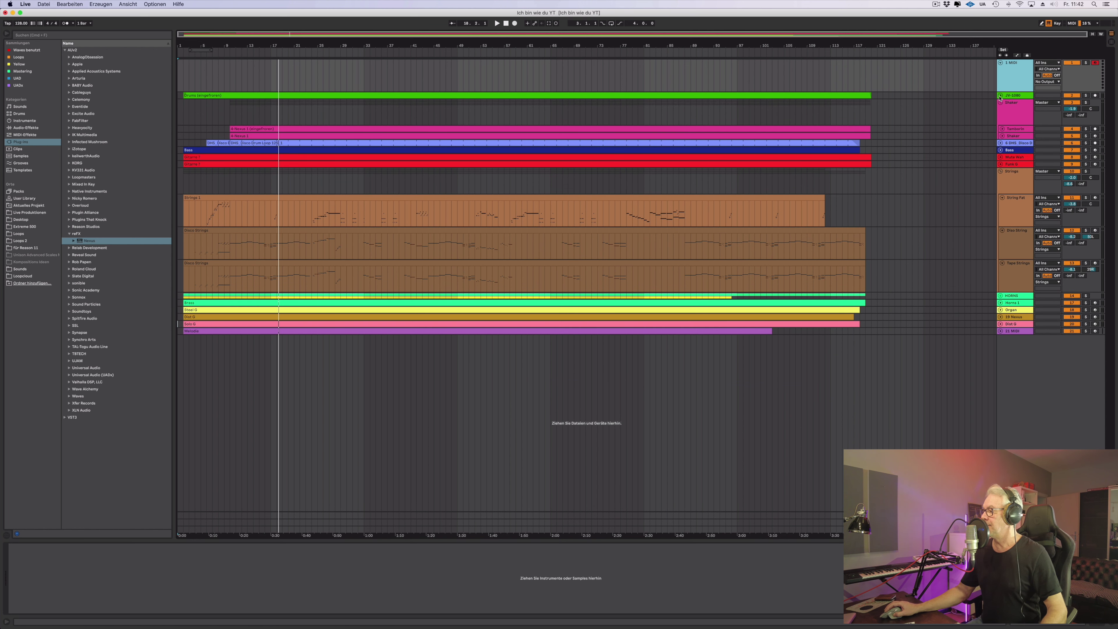
{"action": "left_click", "coordinate": [1000, 96]}
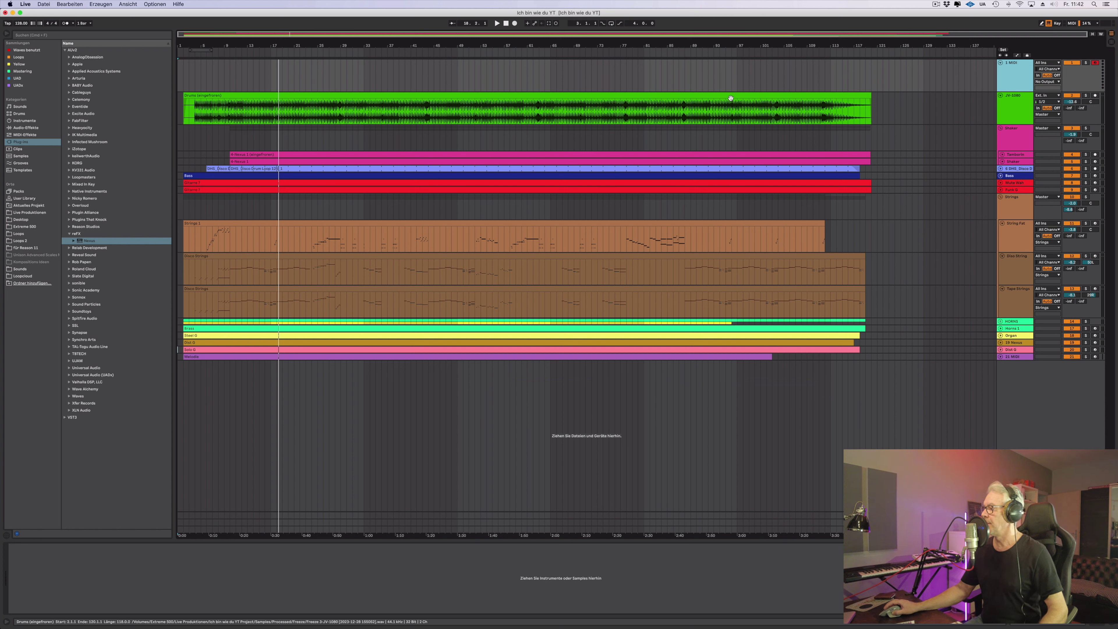
Solo the JV-1080 drum track and play it back from around bar 21
{"action": "left_click", "coordinate": [1012, 109]}
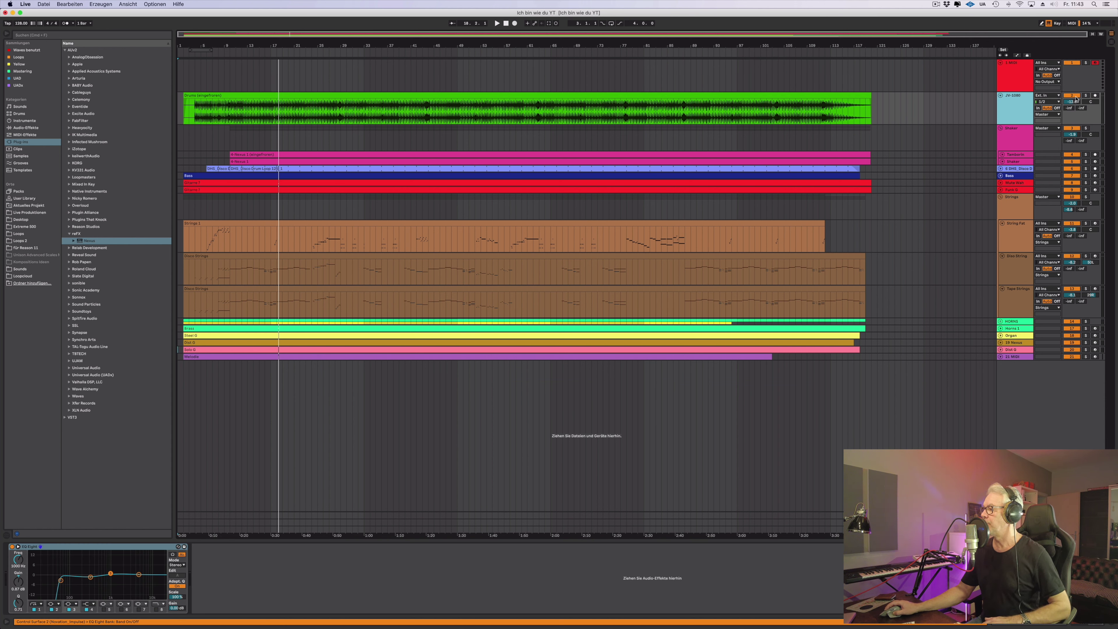
{"action": "left_click", "coordinate": [436, 72]}
{"action": "key", "text": "space"}
{"action": "key", "text": "space"}
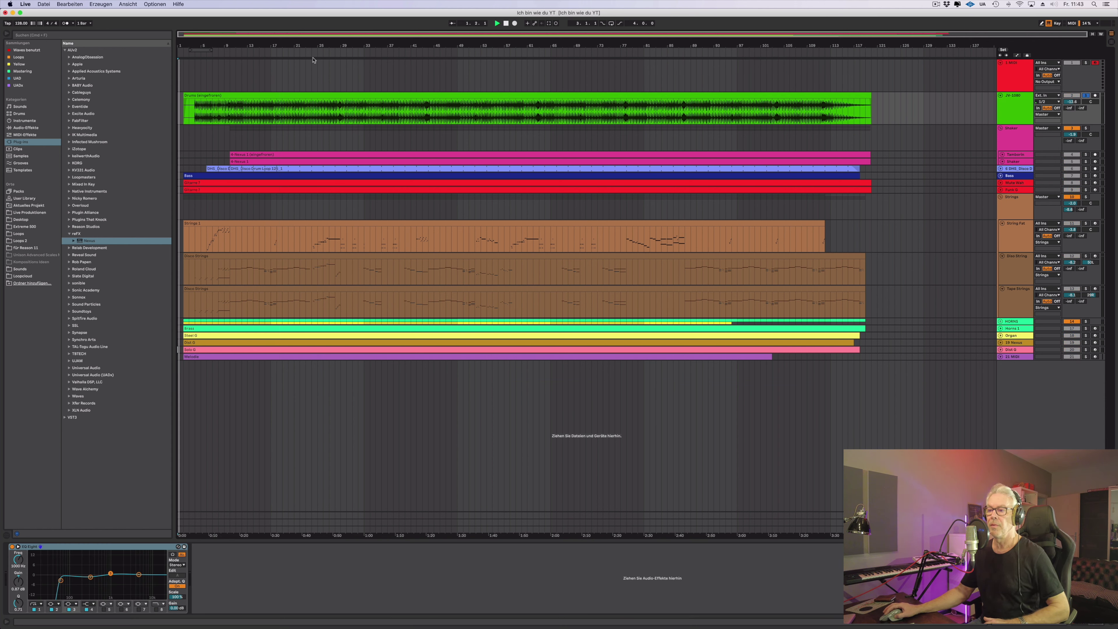
{"action": "left_click", "coordinate": [299, 52]}
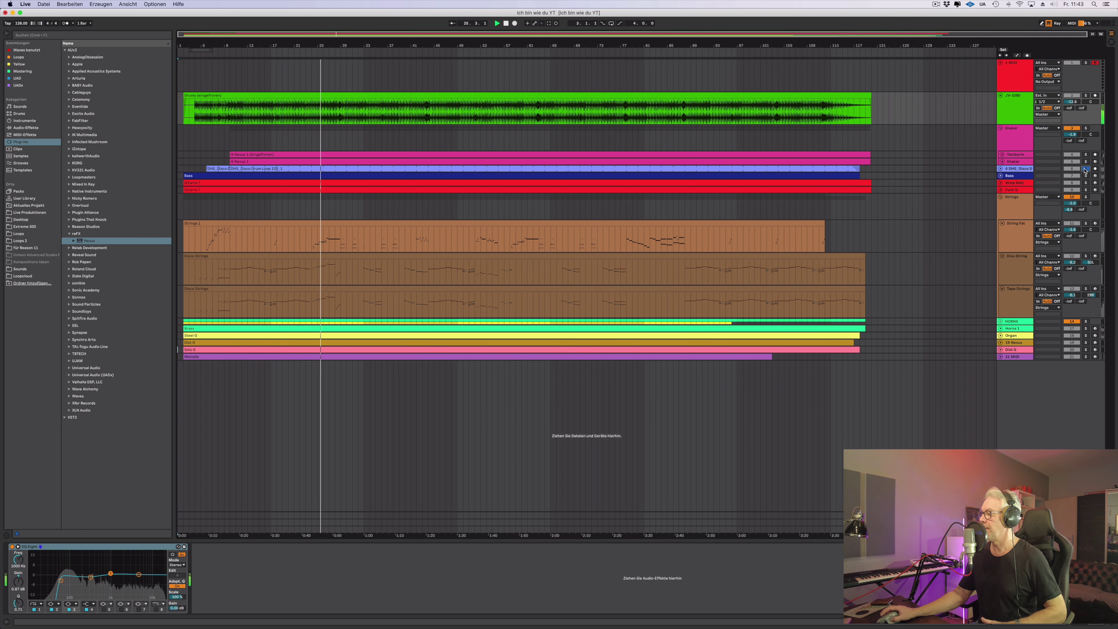
Unfold the disco drum loop track and play it soloed together with the JV-1080 drums
{"action": "left_click", "coordinate": [1000, 170]}
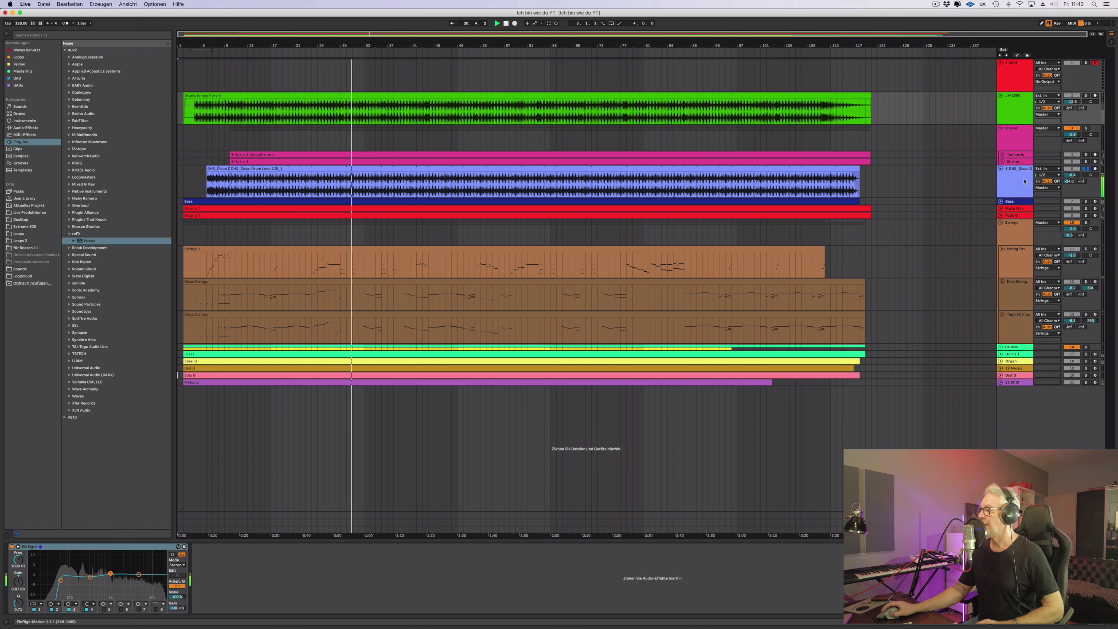
{"action": "left_click", "coordinate": [1086, 96]}
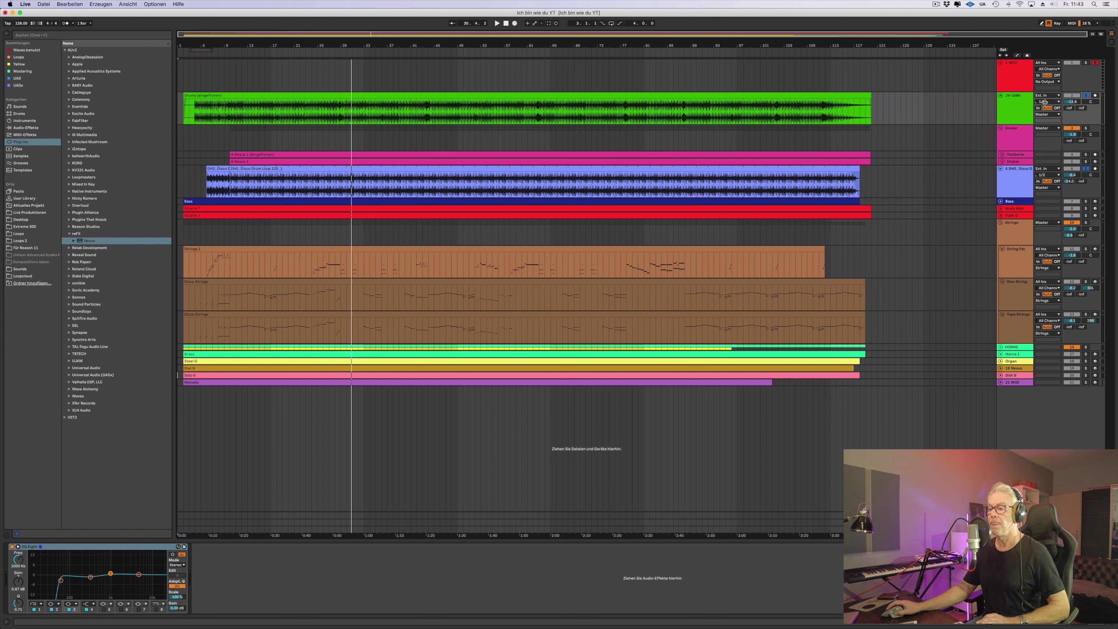
{"action": "left_click", "coordinate": [350, 50]}
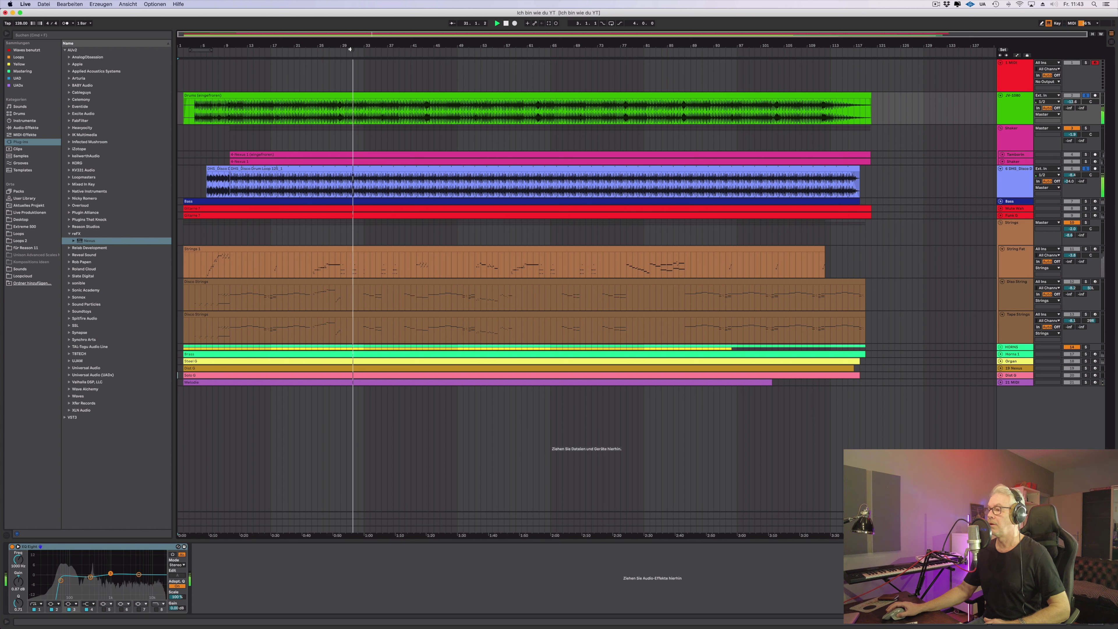
Add the Shaker group to the soloed tracks, unfold the Bass track and stop playback
{"action": "left_click", "coordinate": [1086, 129]}
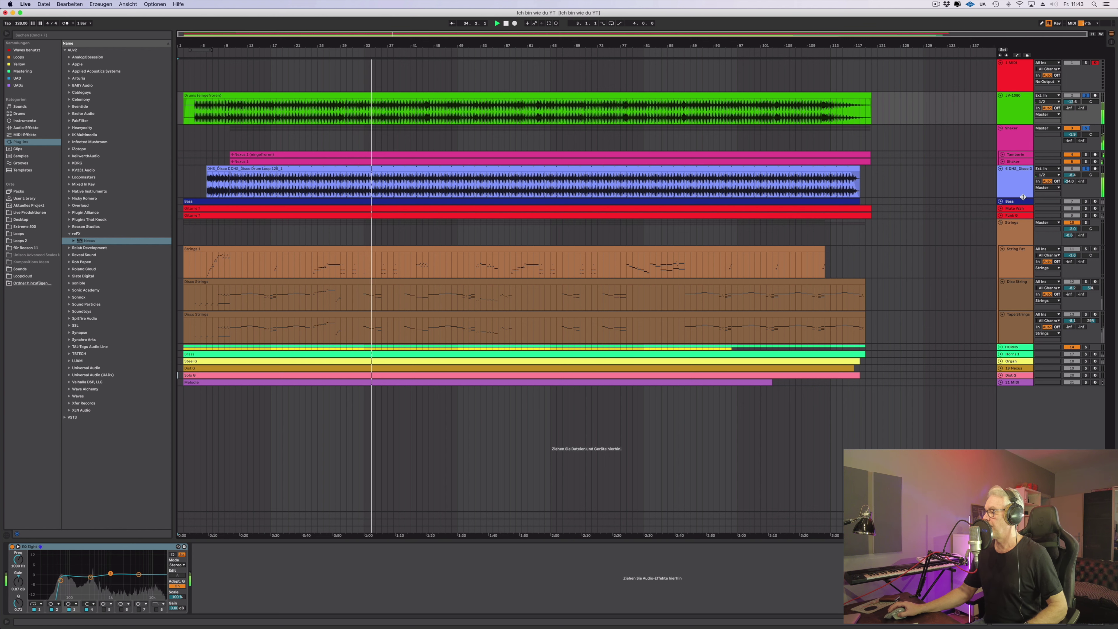
{"action": "left_click", "coordinate": [1023, 200]}
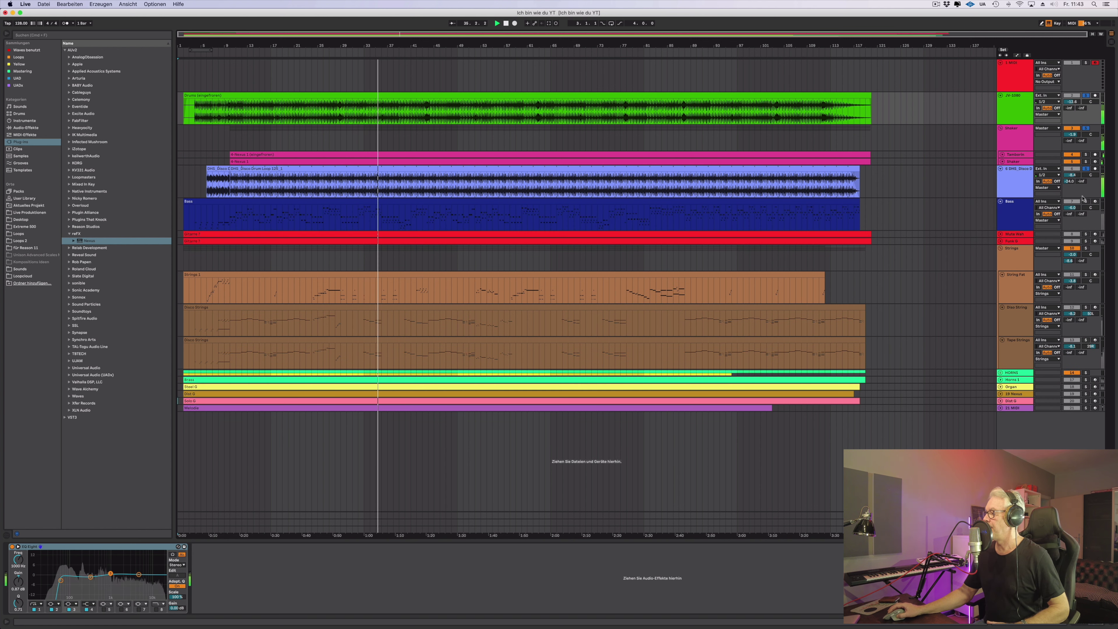
{"action": "key", "text": "space"}
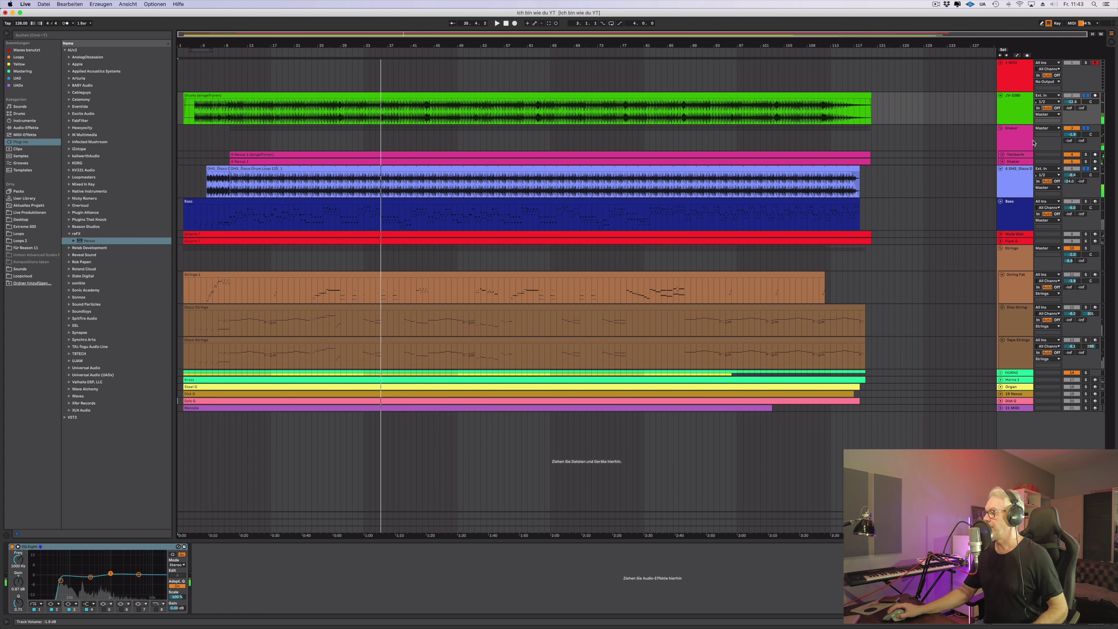
Unfold the Tambourin and Shaker tracks, arm the Shaker track and open its Nexus instrument
{"action": "left_click", "coordinate": [1000, 154]}
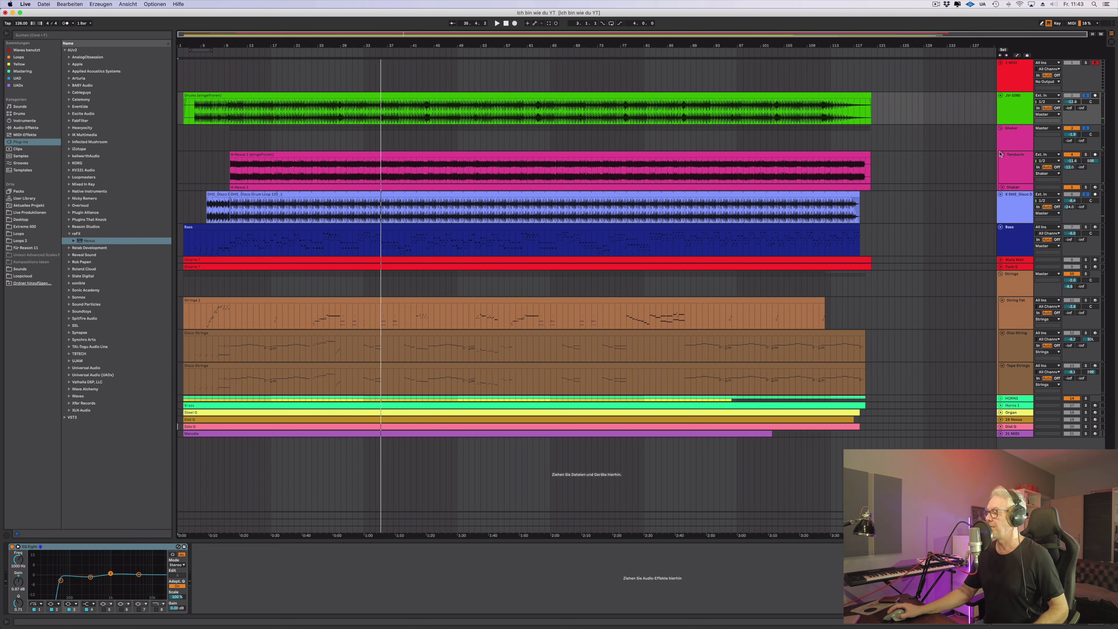
{"action": "left_click", "coordinate": [1002, 188]}
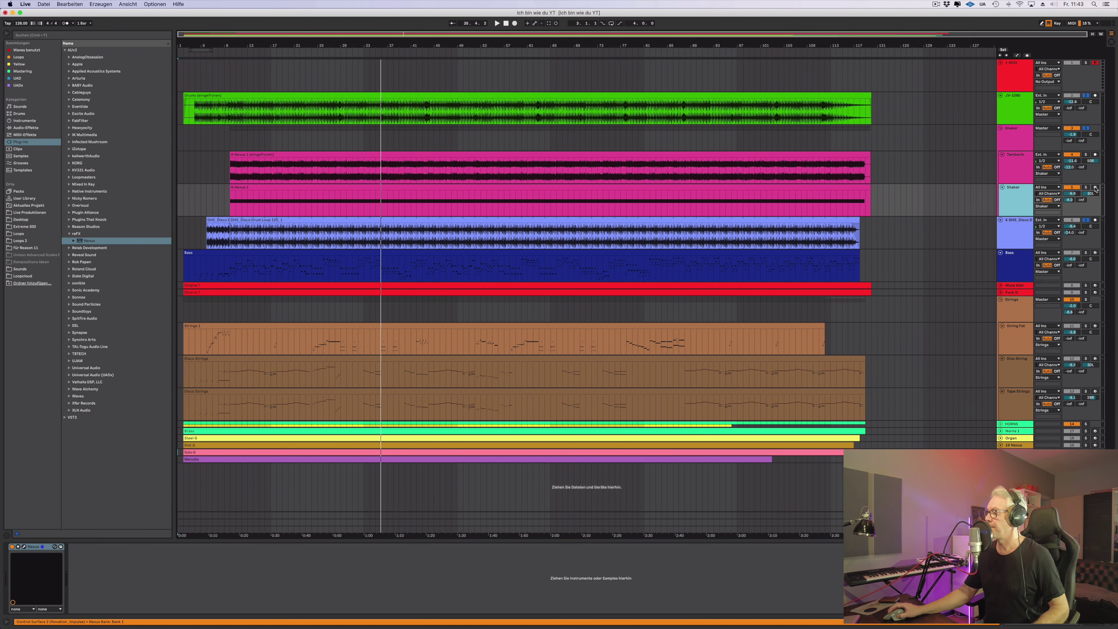
{"action": "left_click", "coordinate": [1096, 188]}
{"action": "left_click", "coordinate": [27, 550]}
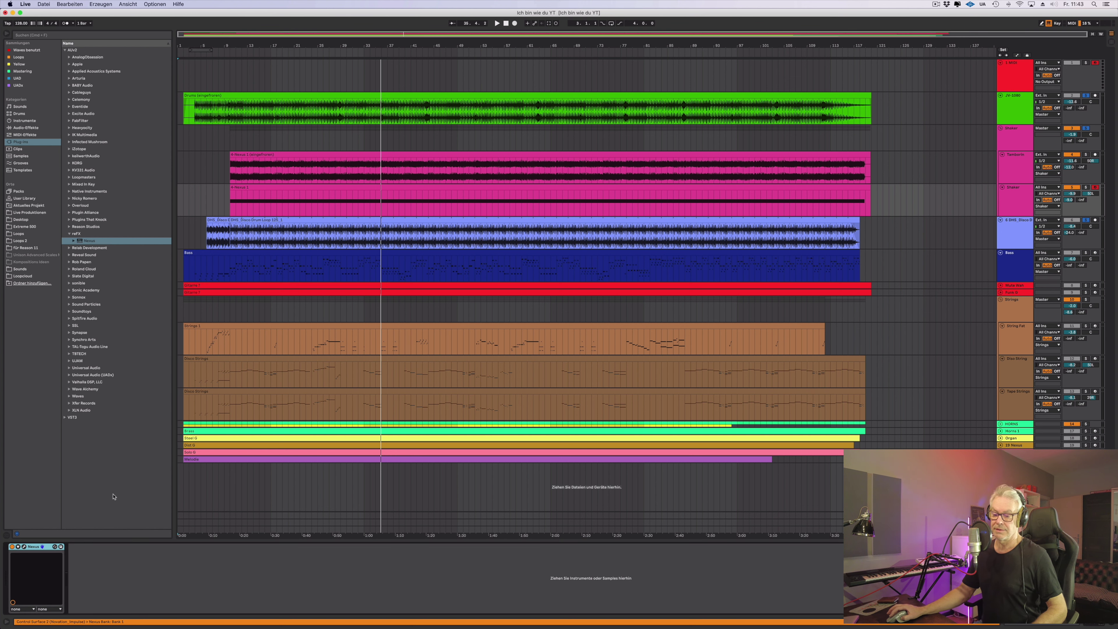
{"action": "left_click", "coordinate": [24, 547]}
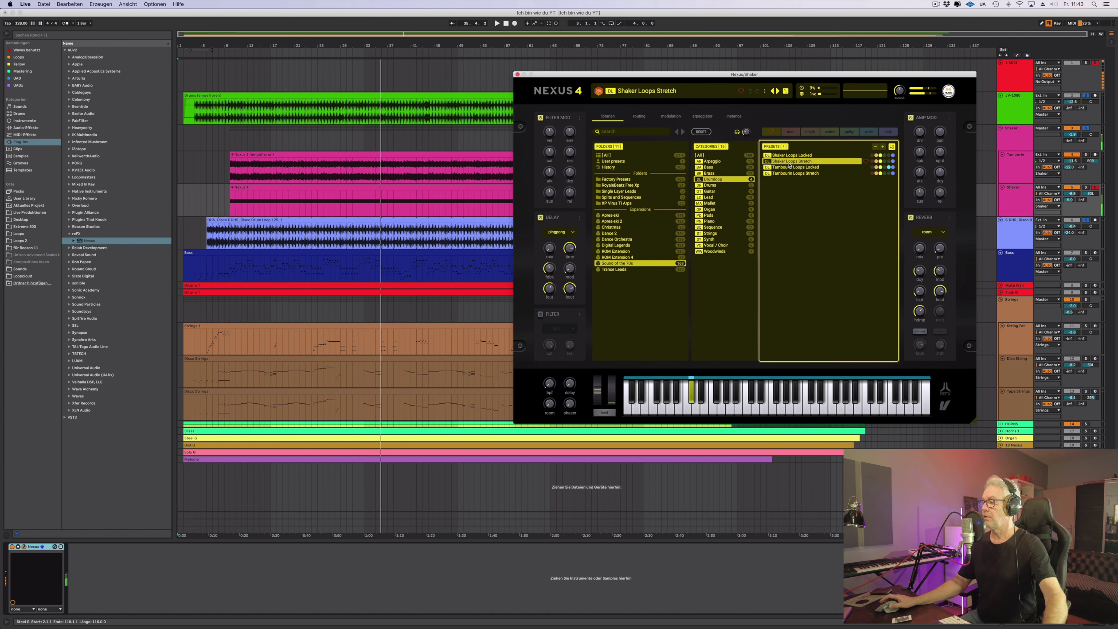
Open the Shaker track's MIDI clip in the note editor and audition its A1 note
{"action": "left_click", "coordinate": [1038, 194]}
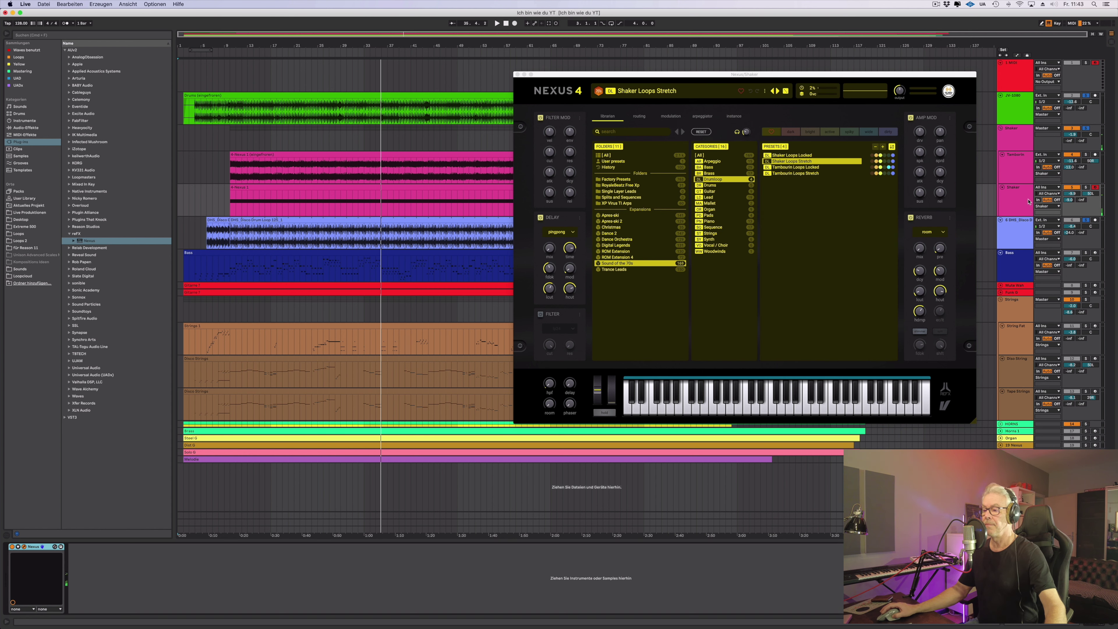
{"action": "double_click", "coordinate": [235, 189]}
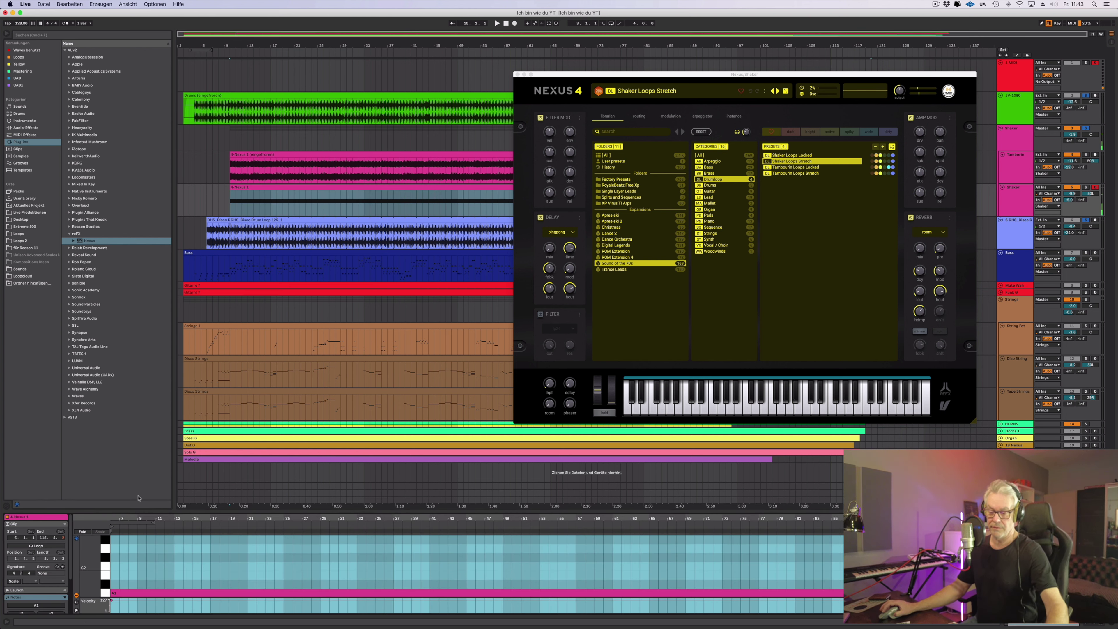
{"action": "left_click", "coordinate": [105, 592]}
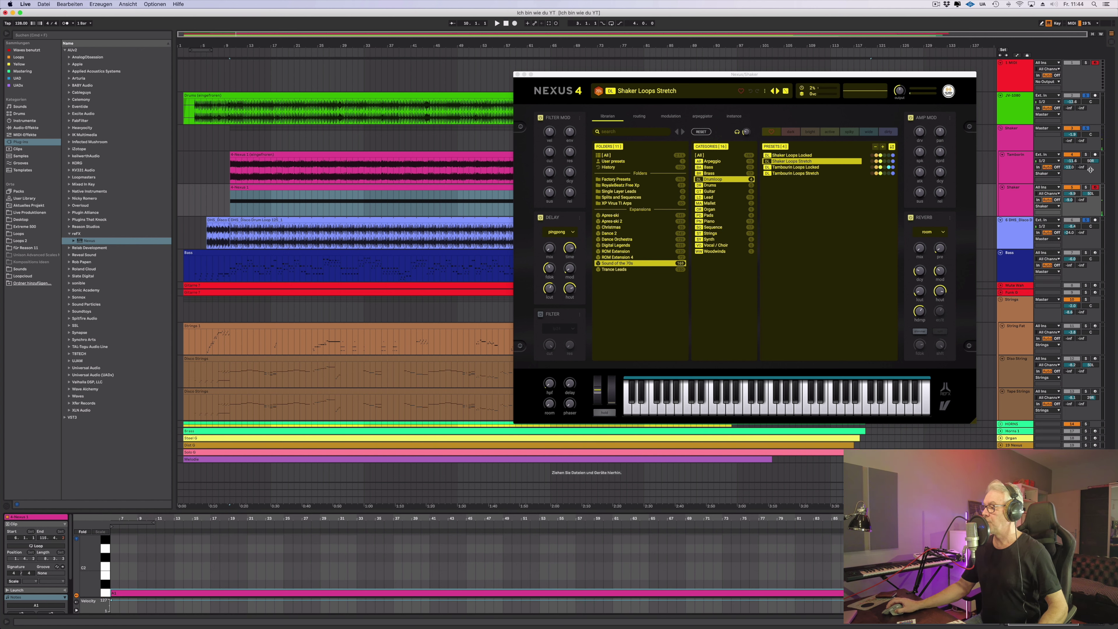
Move the Nexus window off the percussion tracks, and play the Tambourin track soloed, followed by the Shaker track
{"action": "left_click_drag", "start_coordinate": [751, 79], "coordinate": [652, 279]}
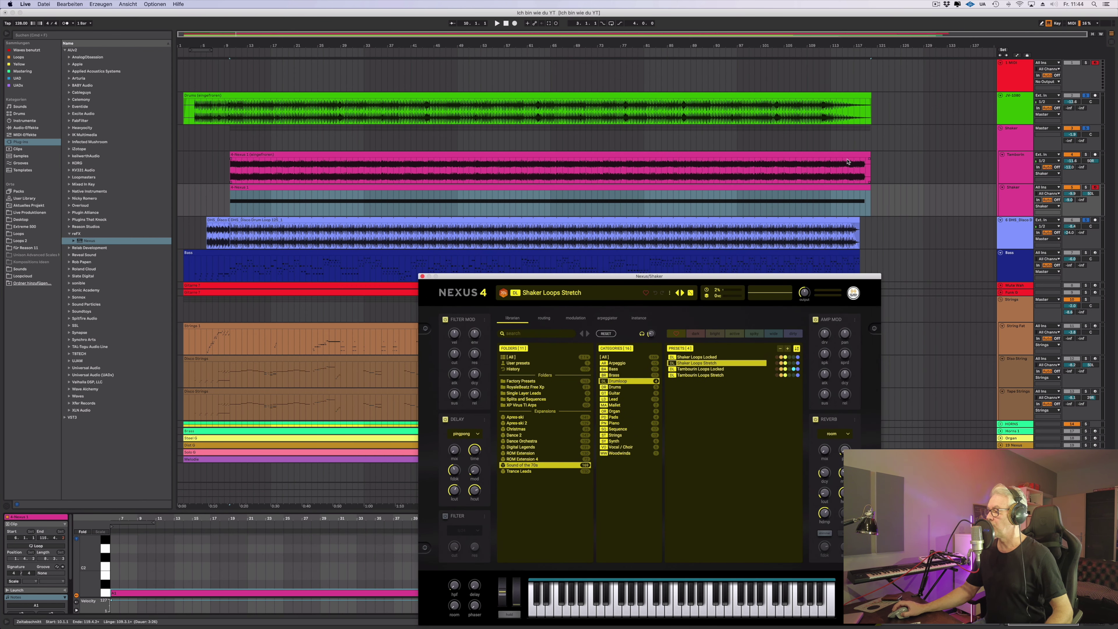
{"action": "left_click", "coordinate": [1085, 155]}
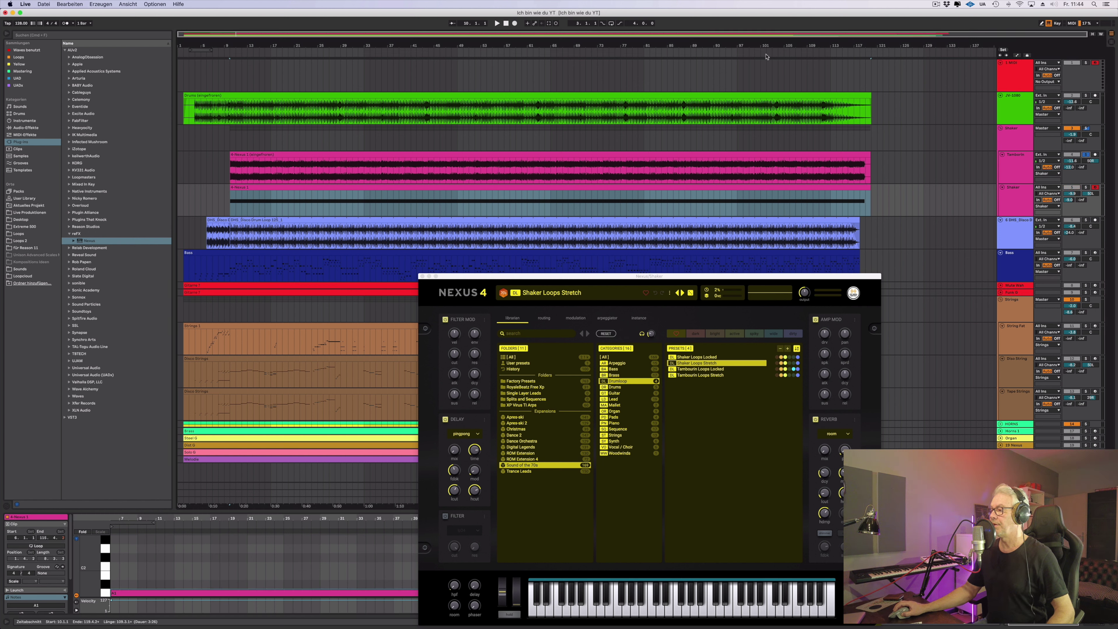
{"action": "key", "text": "space"}
{"action": "left_click", "coordinate": [1086, 188]}
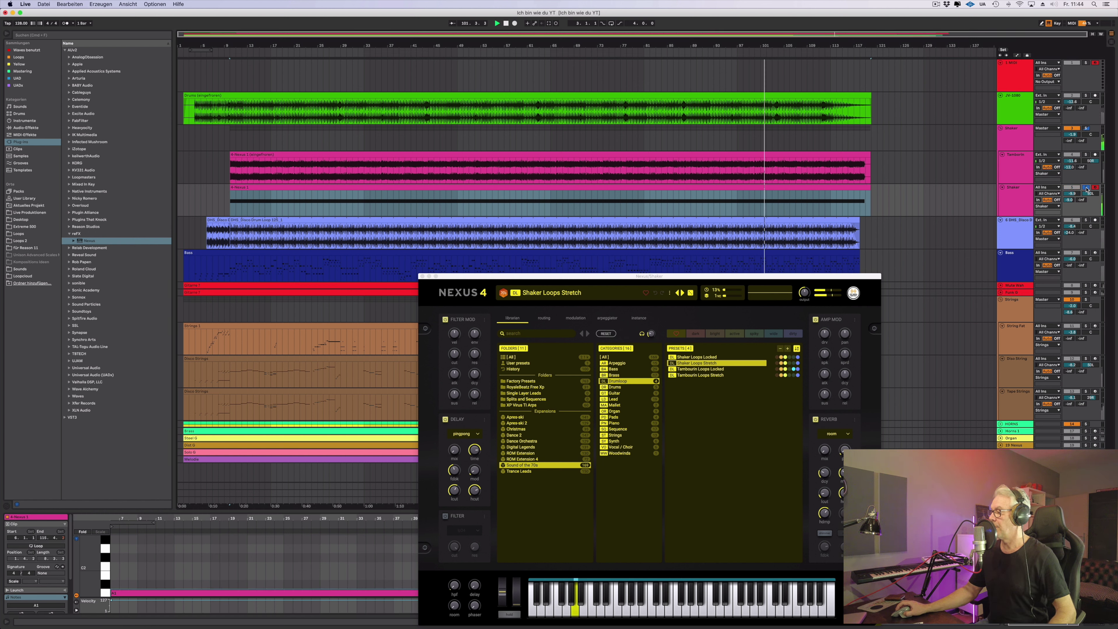
Add the disco drum loop and JV-1080 tracks to the solo playback, and disarm the Shaker track
{"action": "left_click", "coordinate": [1086, 220]}
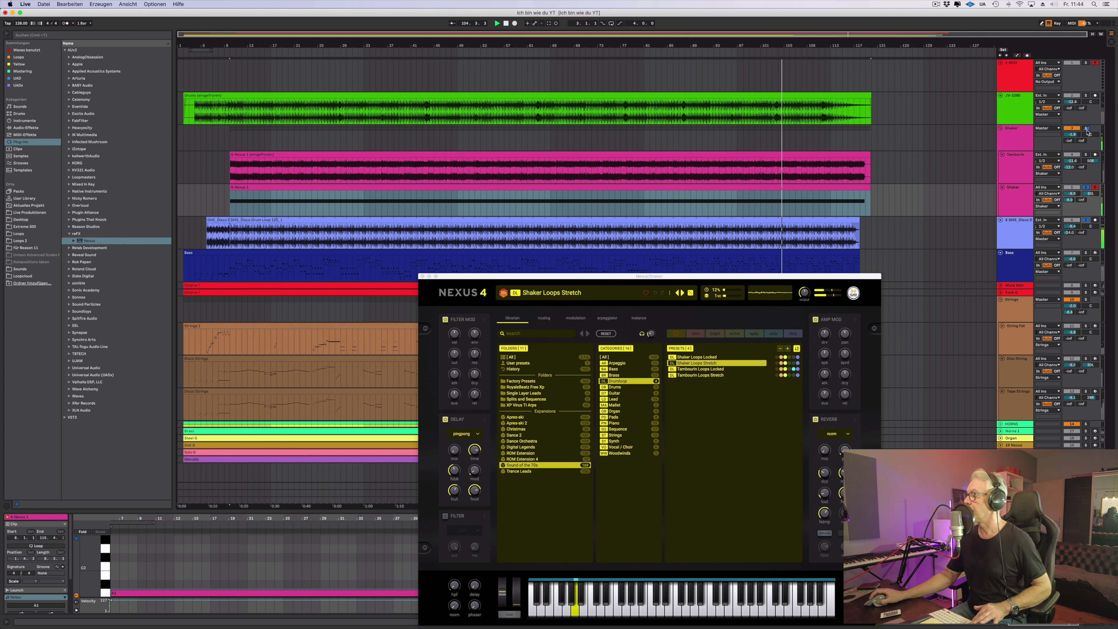
{"action": "left_click", "coordinate": [1086, 95]}
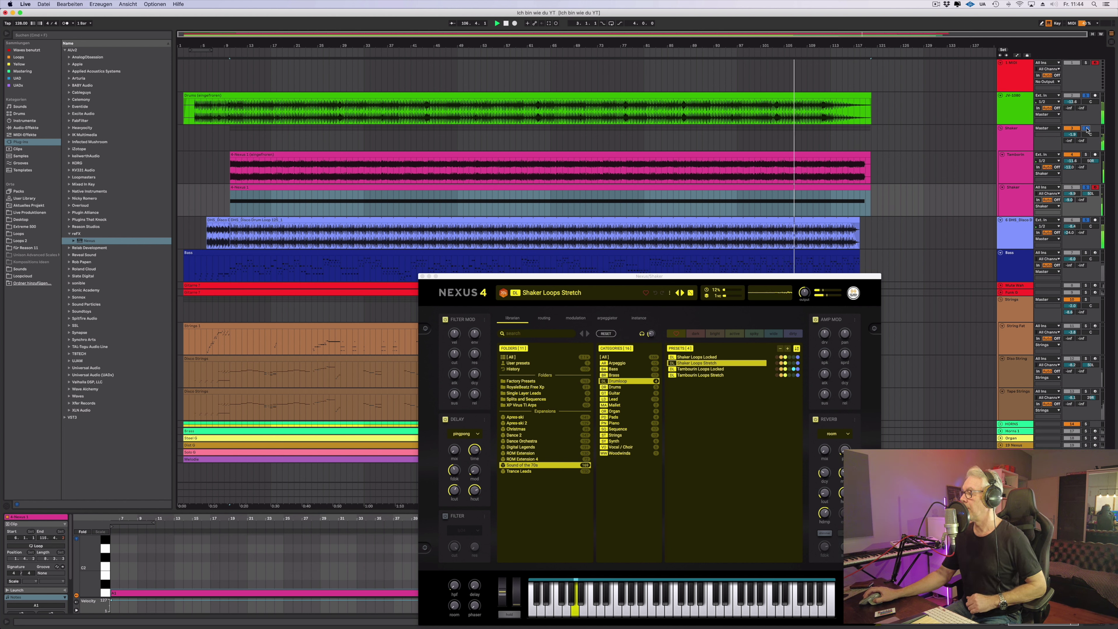
{"action": "left_click", "coordinate": [1095, 188]}
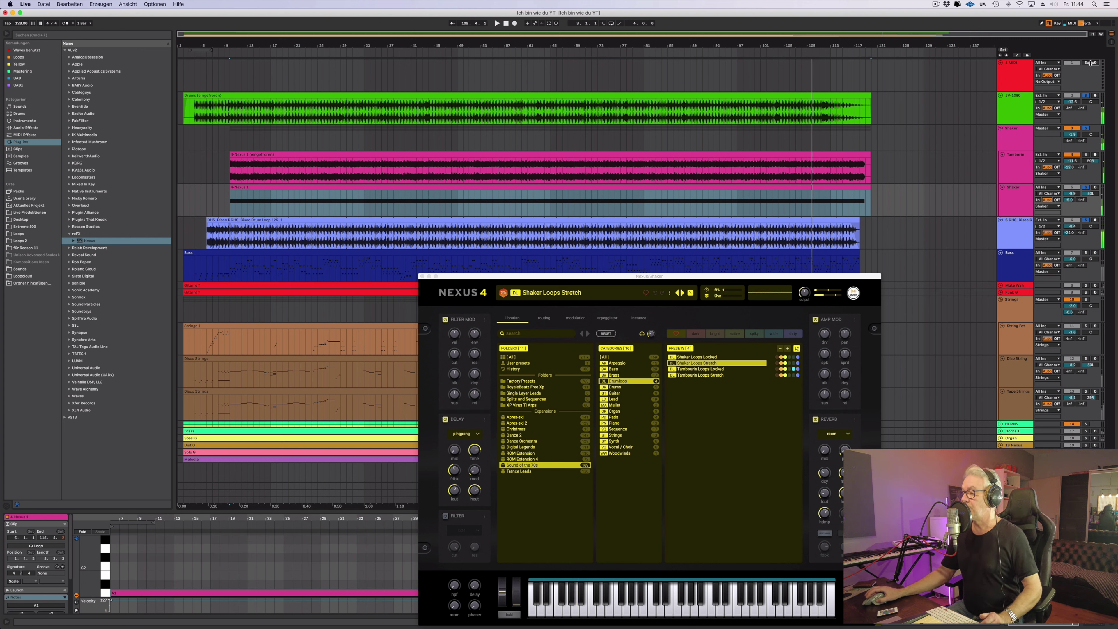
{"action": "left_click_drag", "start_coordinate": [641, 278], "coordinate": [662, 180]}
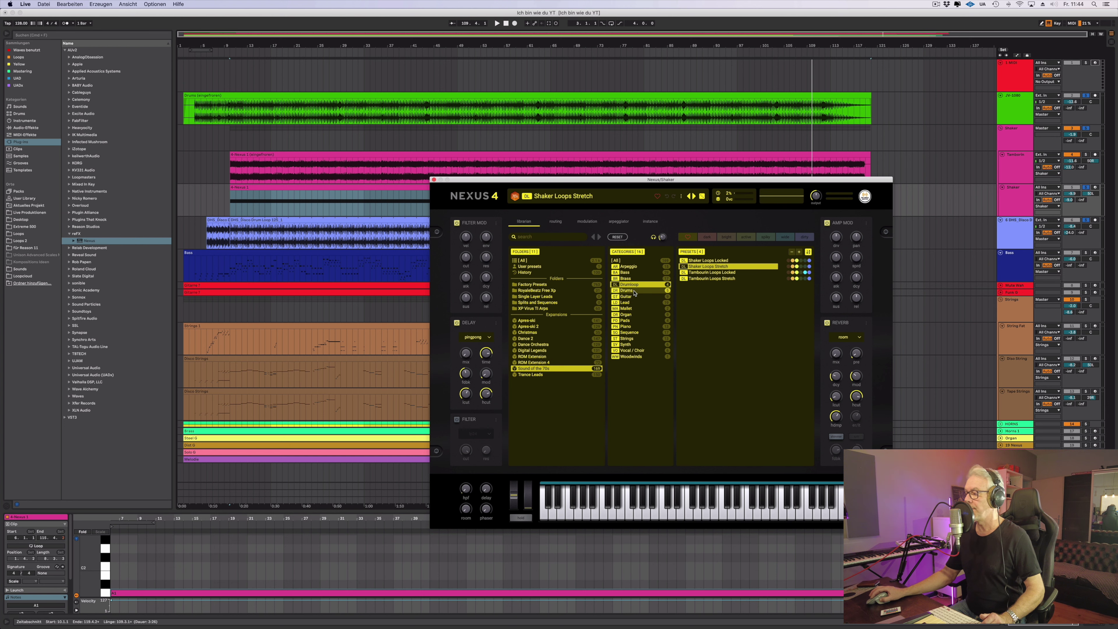
Load a Nexus instrument on the empty MIDI track and select the Disco Drums preset from the Sound of the 70s drums category
{"action": "key", "text": "super+alt+p"}
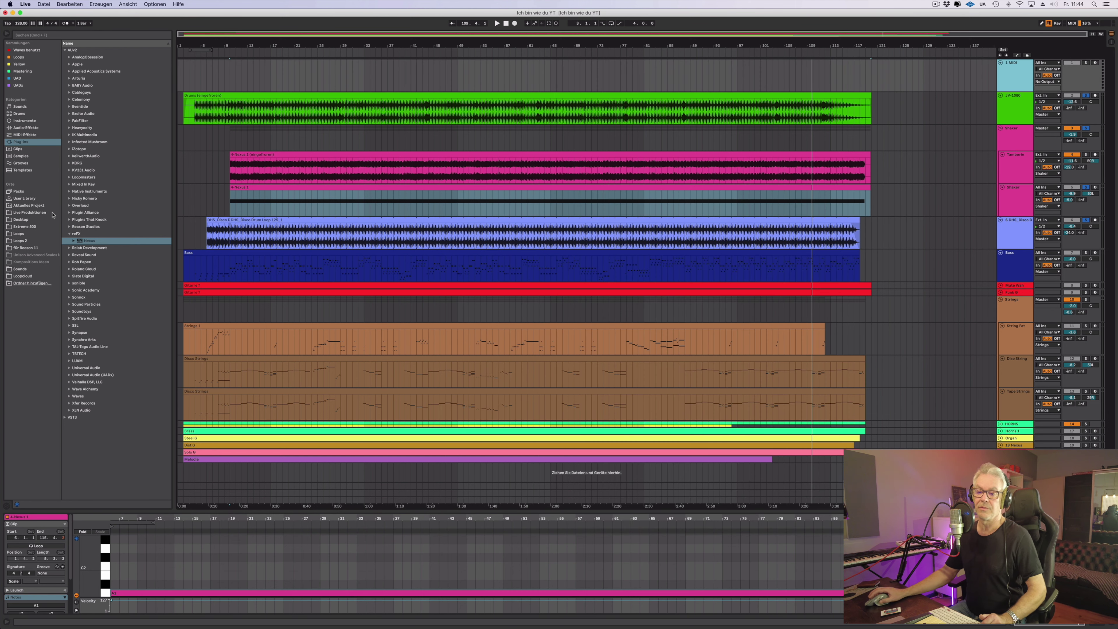
{"action": "double_click", "coordinate": [92, 241]}
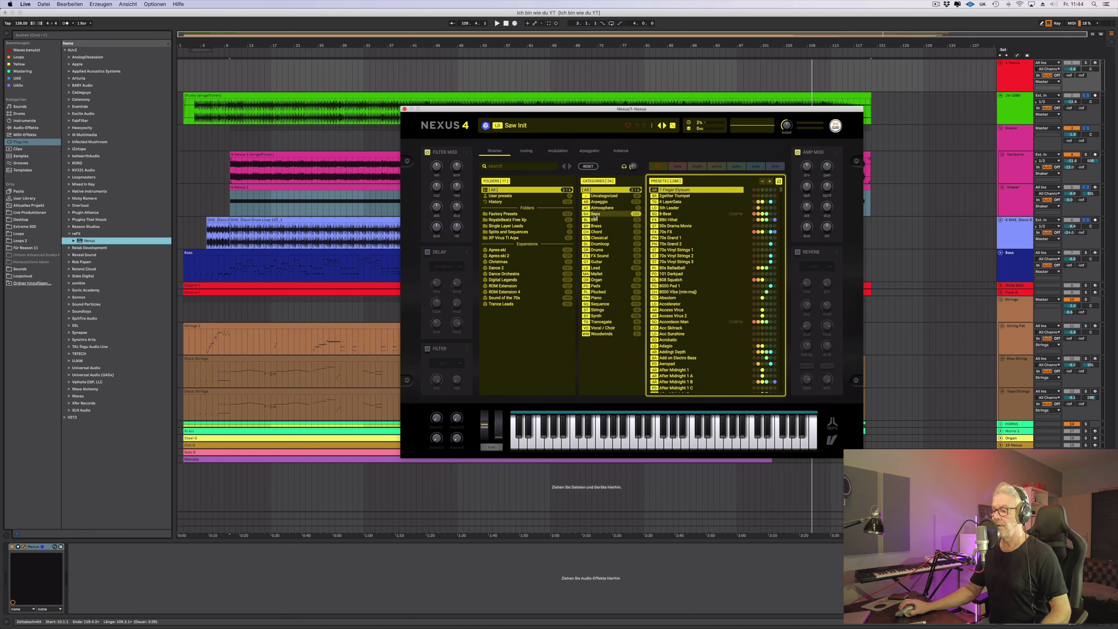
{"action": "left_click", "coordinate": [596, 249]}
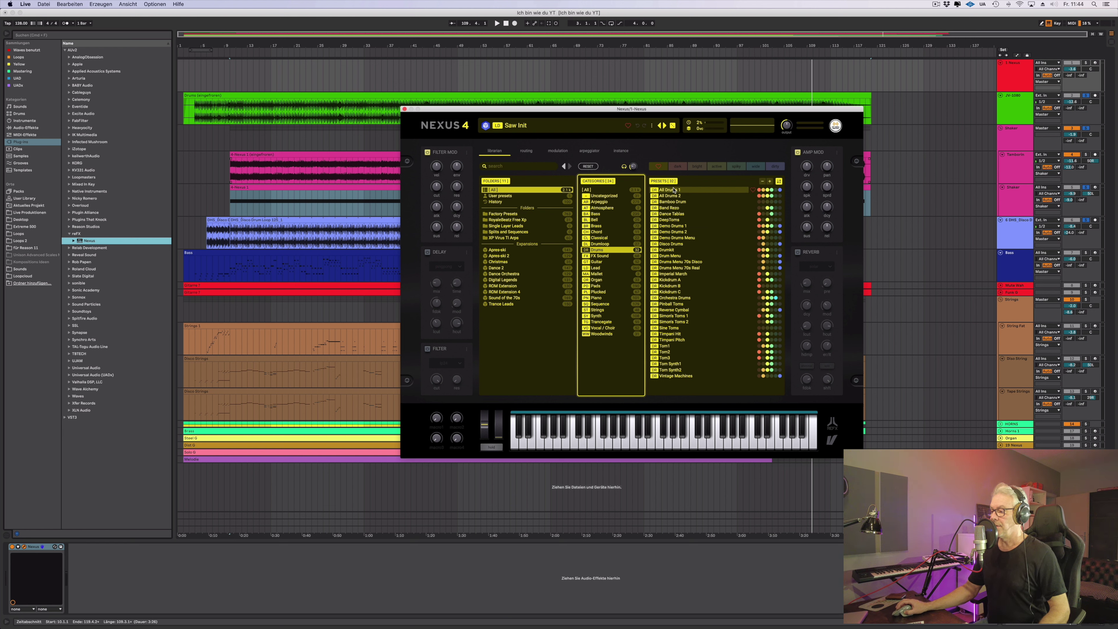
{"action": "left_click", "coordinate": [674, 191]}
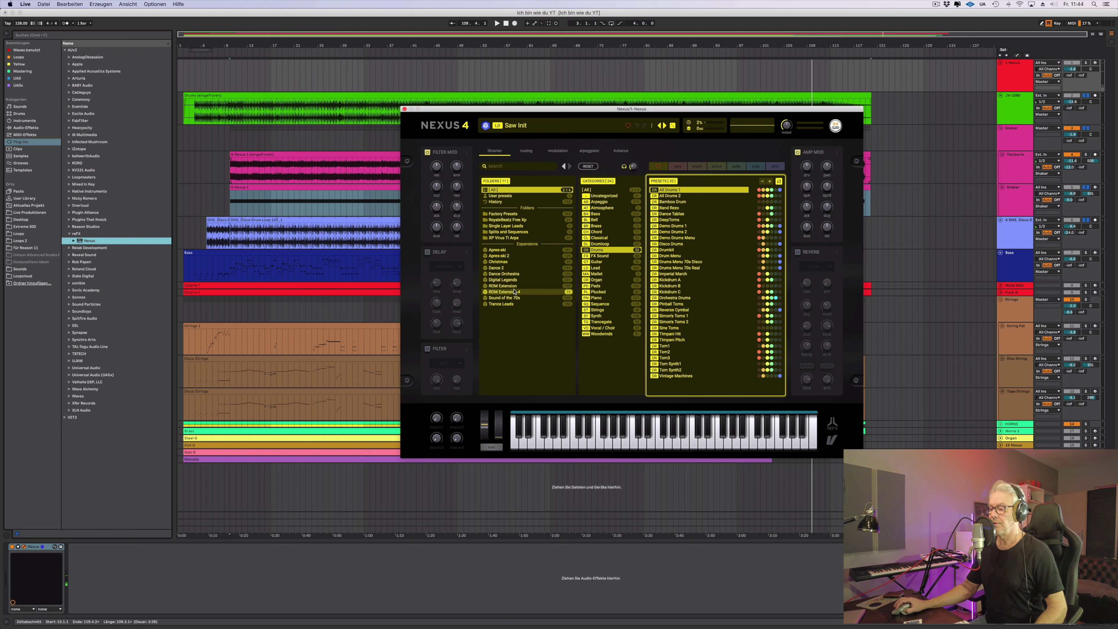
{"action": "left_click", "coordinate": [511, 299]}
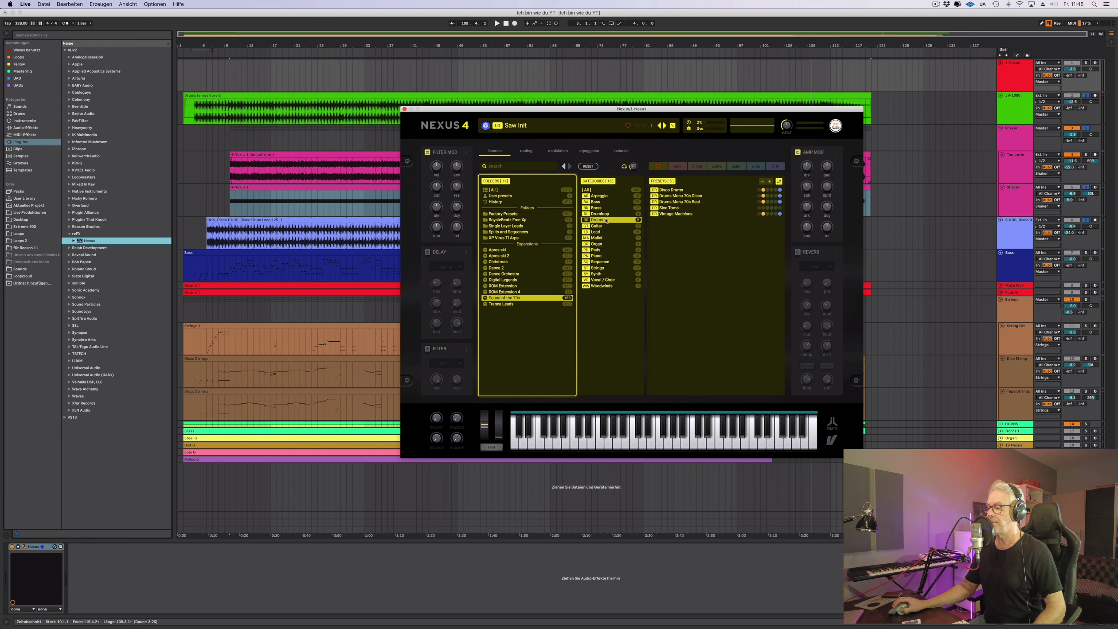
{"action": "left_click", "coordinate": [666, 190]}
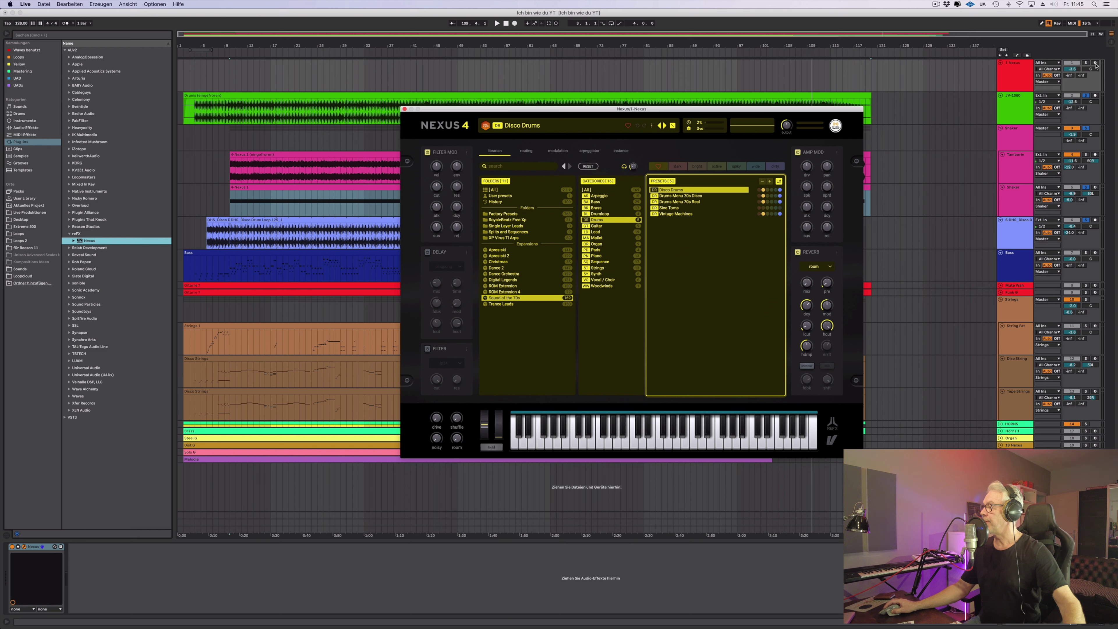
Arm the new Nexus track and audition the Disco Drums, Drums Menu 70s Disco and Sine Toms presets
{"action": "left_click", "coordinate": [1095, 63]}
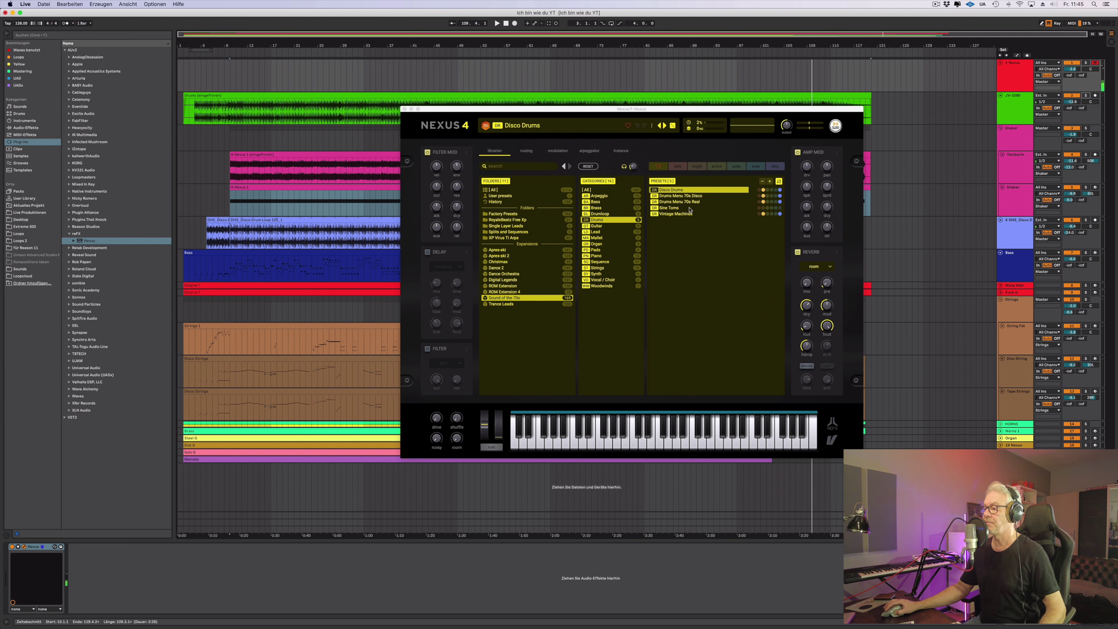
{"action": "left_click", "coordinate": [687, 196]}
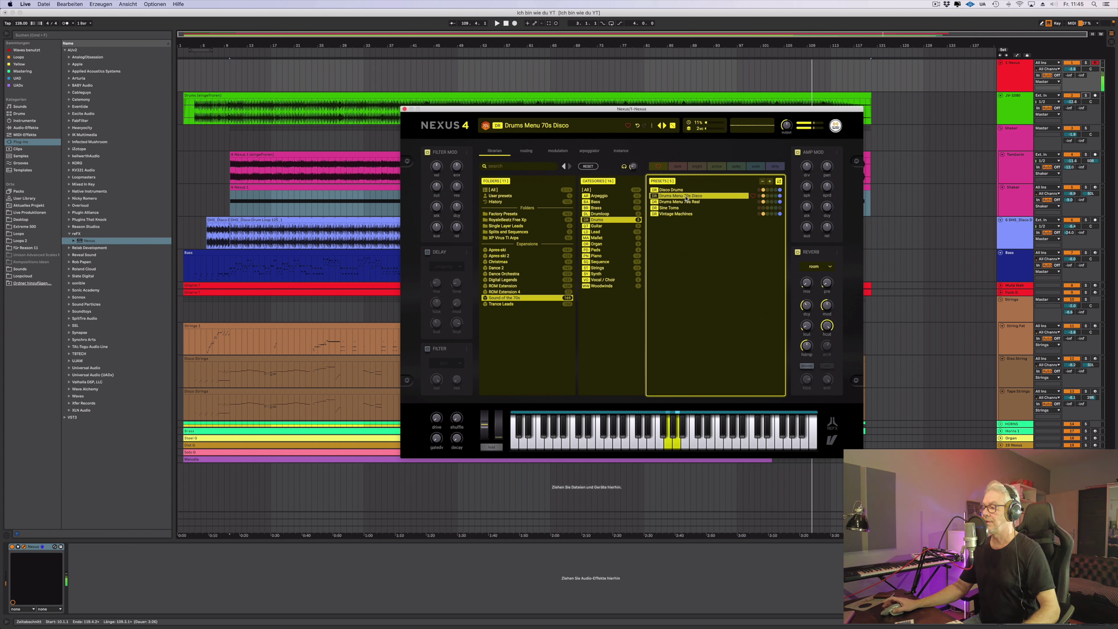
{"action": "left_click", "coordinate": [683, 209]}
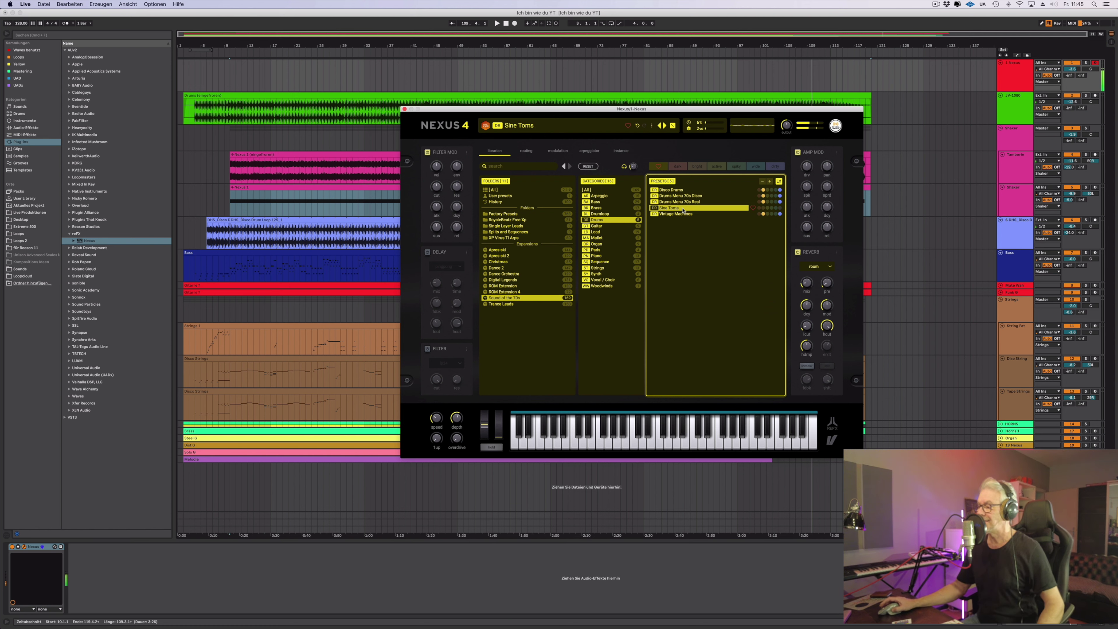
Close the Nexus window and delete the Nexus device from the new MIDI track
{"action": "left_click", "coordinate": [400, 112]}
{"action": "left_click", "coordinate": [404, 109]}
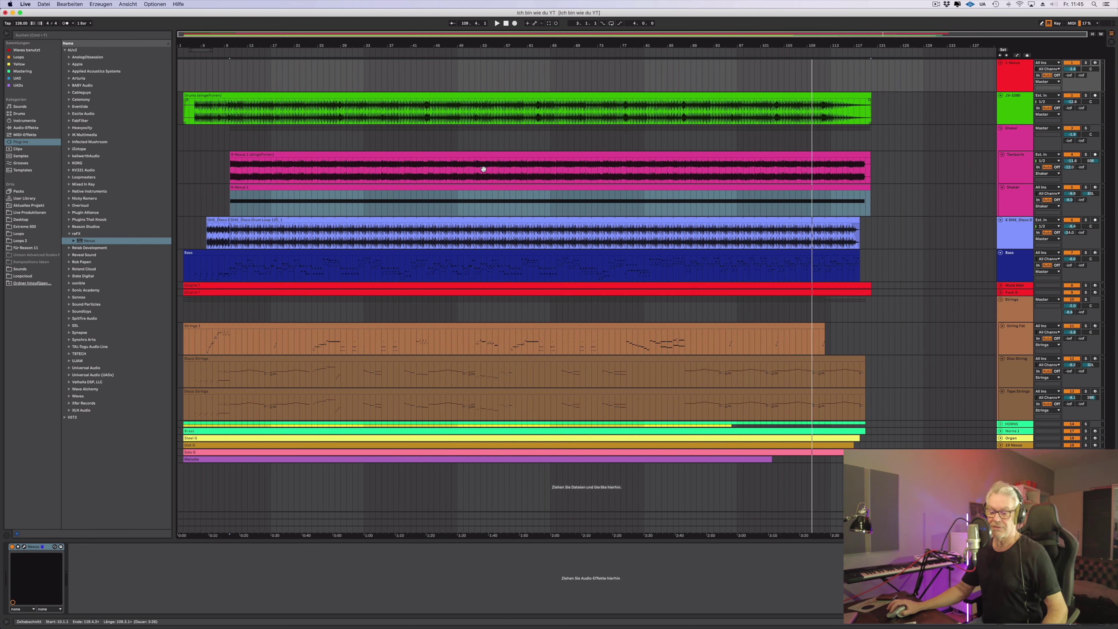
{"action": "left_click", "coordinate": [45, 548]}
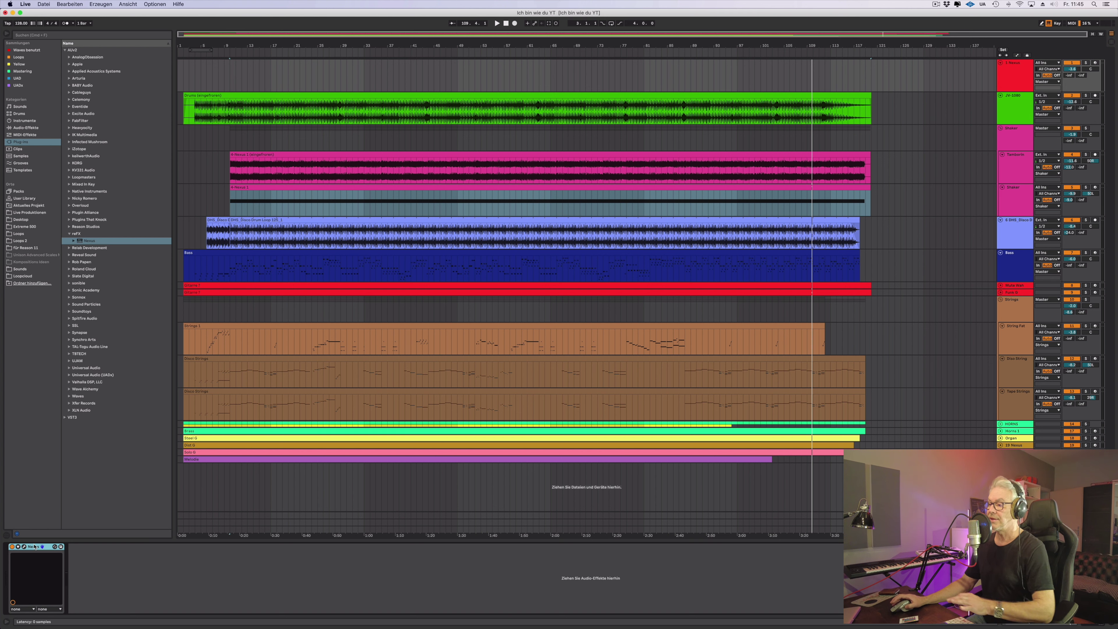
{"action": "key", "text": "Delete"}
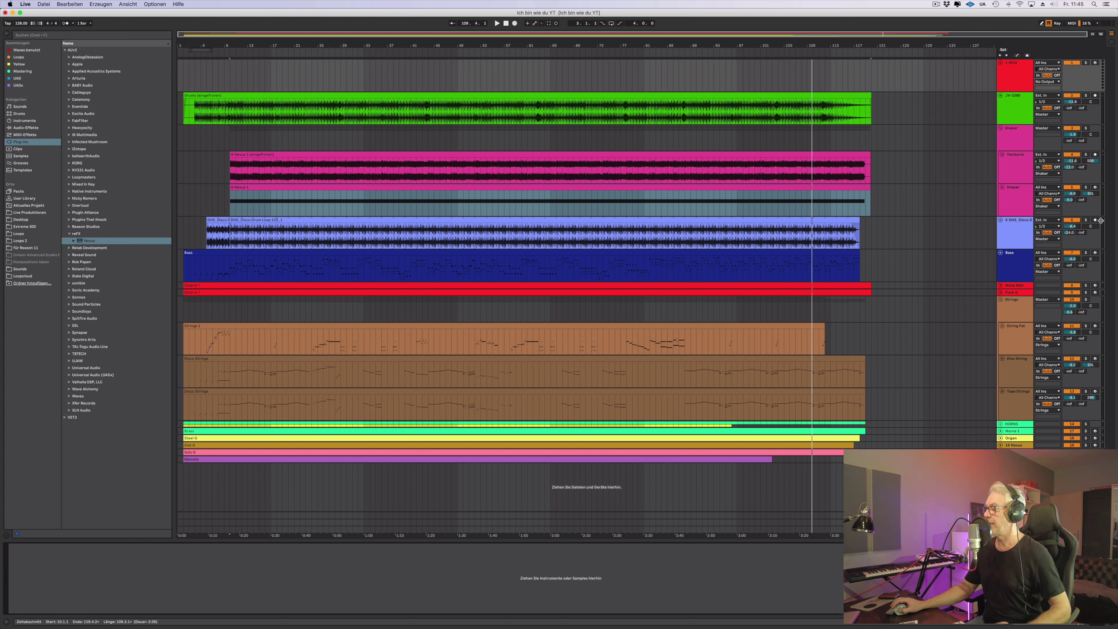
Solo the Bass track, play it from the later part of the song, and open its Nexus instrument
{"action": "left_click", "coordinate": [1074, 223]}
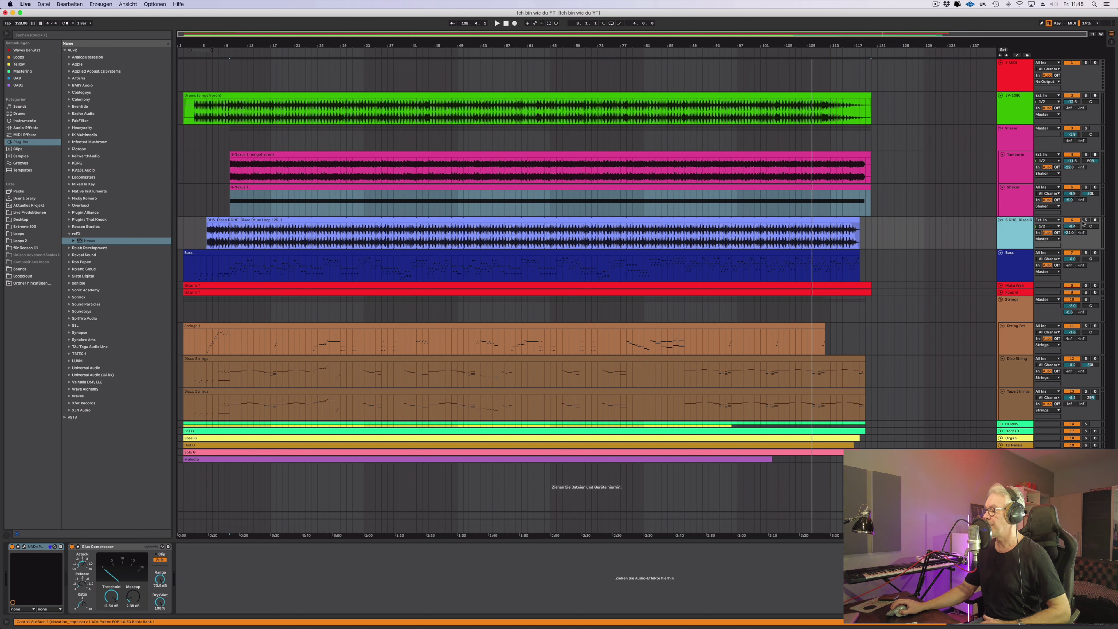
{"action": "left_click", "coordinate": [1074, 253]}
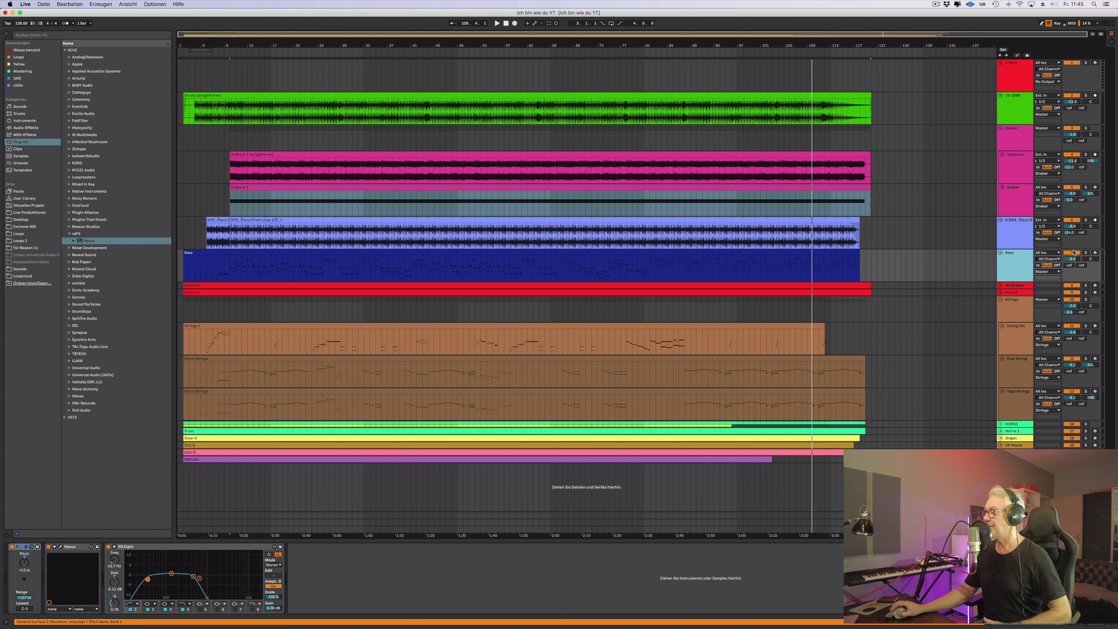
{"action": "left_click", "coordinate": [1086, 253]}
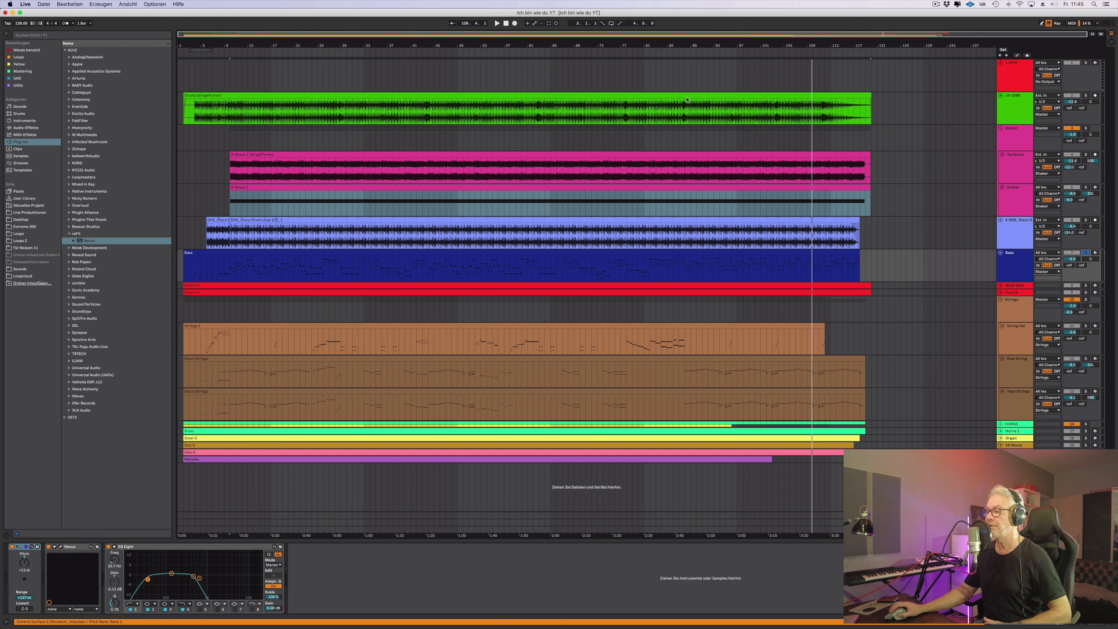
{"action": "left_click", "coordinate": [652, 57]}
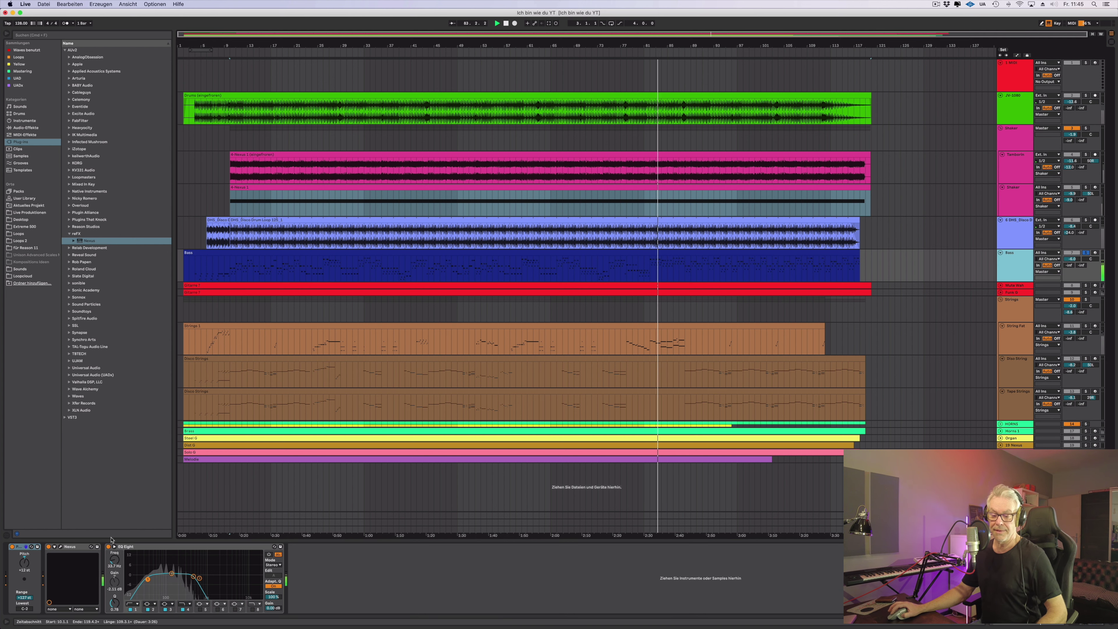
{"action": "left_click", "coordinate": [61, 546]}
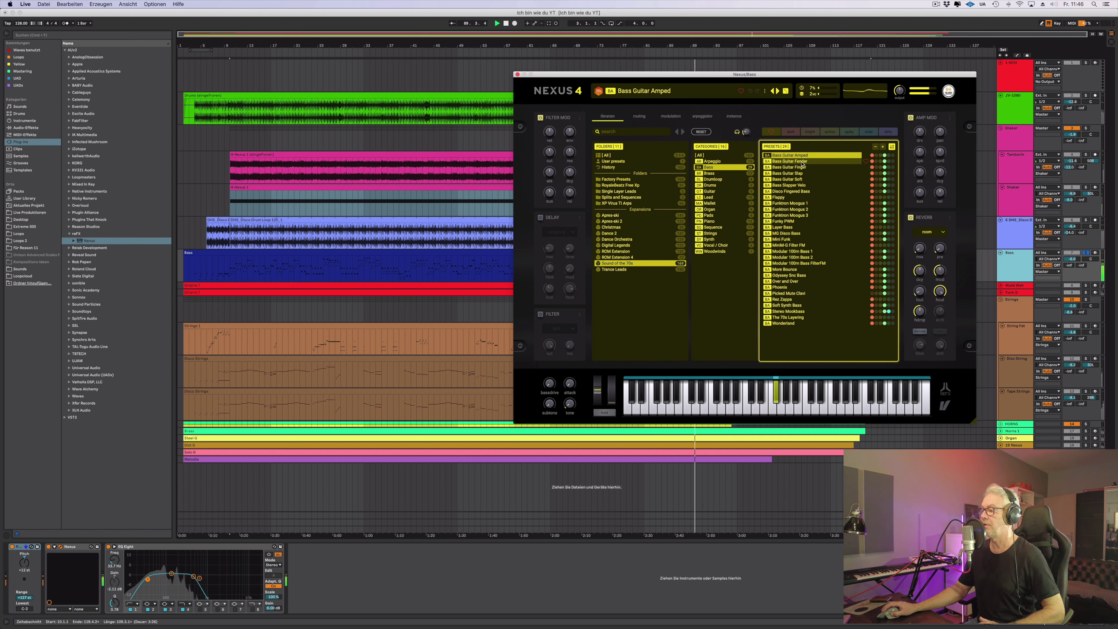
Compare the Bass Guitar Fender preset soloed and in the full mix, restore Bass Guitar Amped, and close Nexus
{"action": "left_click", "coordinate": [802, 162]}
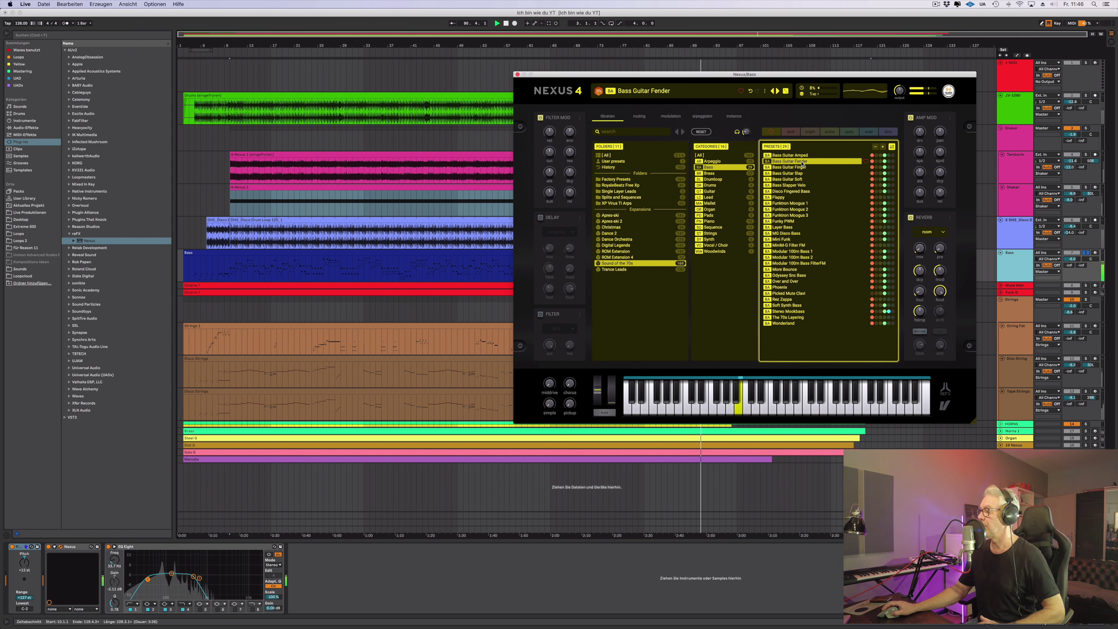
{"action": "left_click", "coordinate": [1086, 254]}
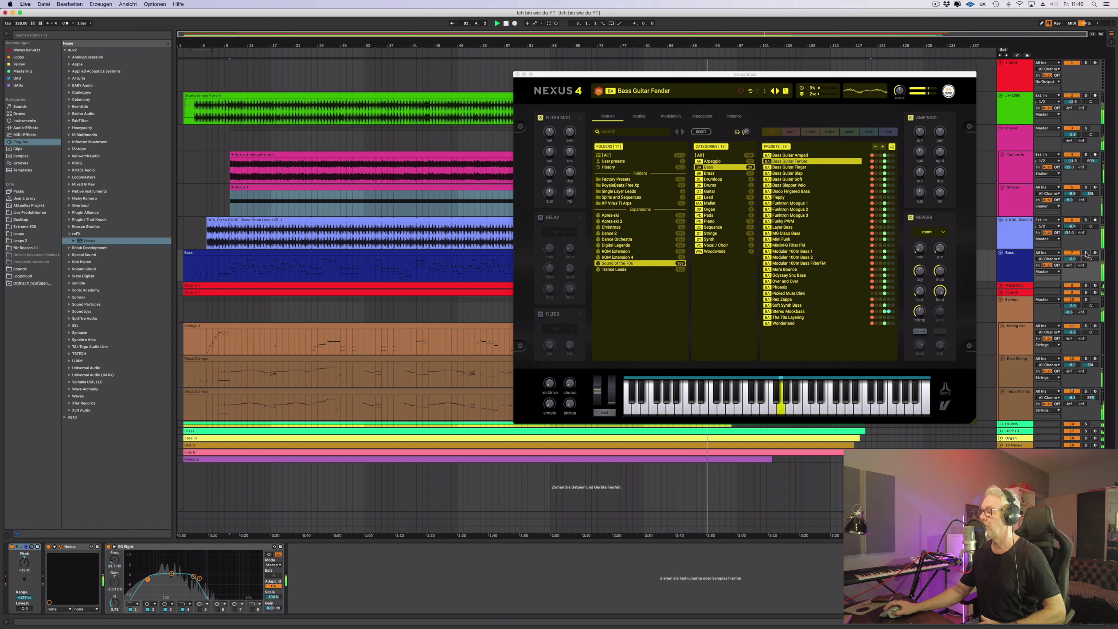
{"action": "left_click", "coordinate": [809, 156]}
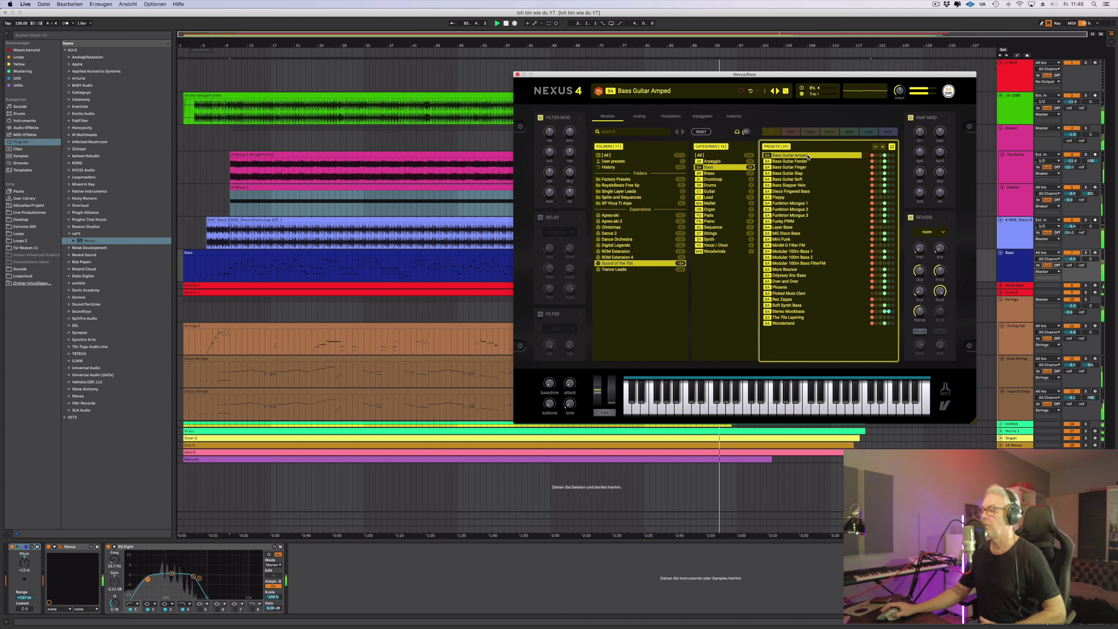
{"action": "left_click", "coordinate": [518, 75]}
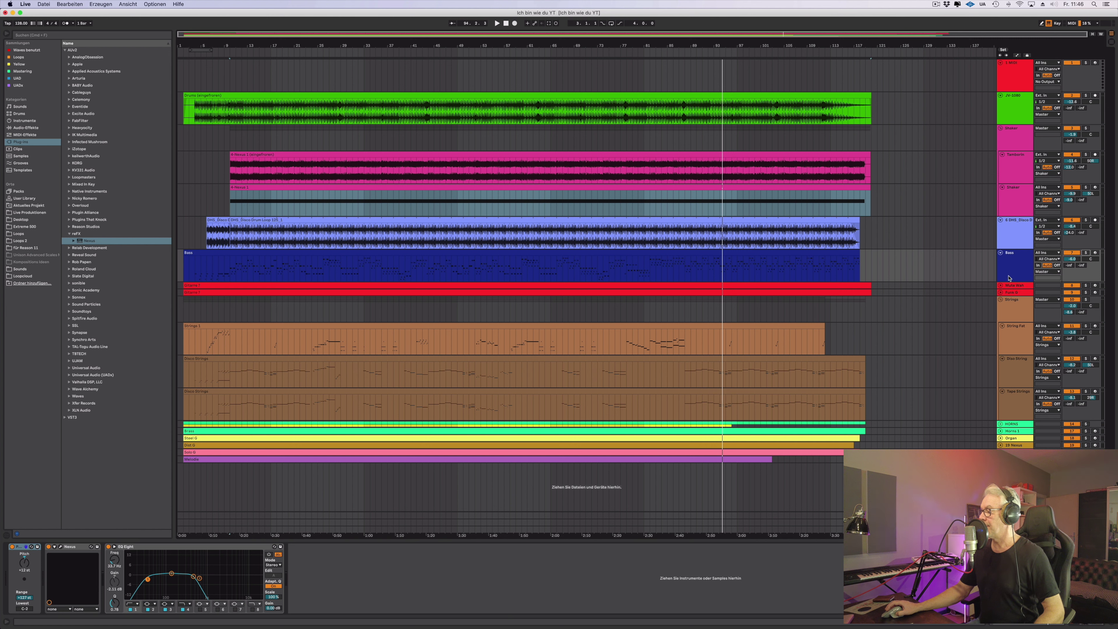
Unfold and solo the Mute Wah track, play it from about bar 47, and check its Nexus instrument
{"action": "left_click", "coordinate": [1001, 286]}
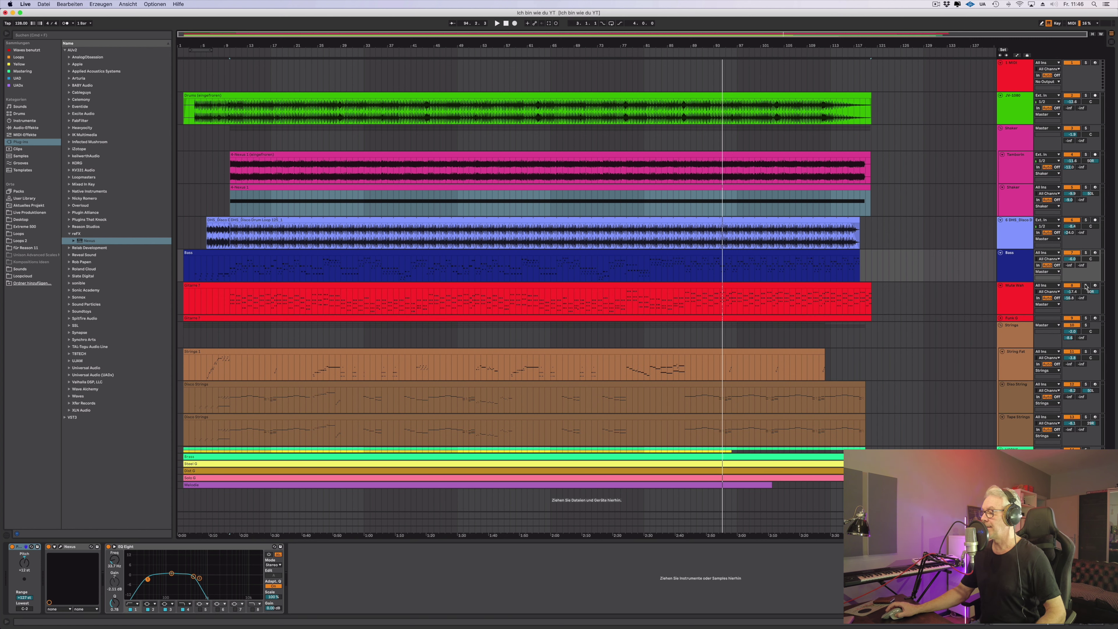
{"action": "left_click", "coordinate": [1004, 295]}
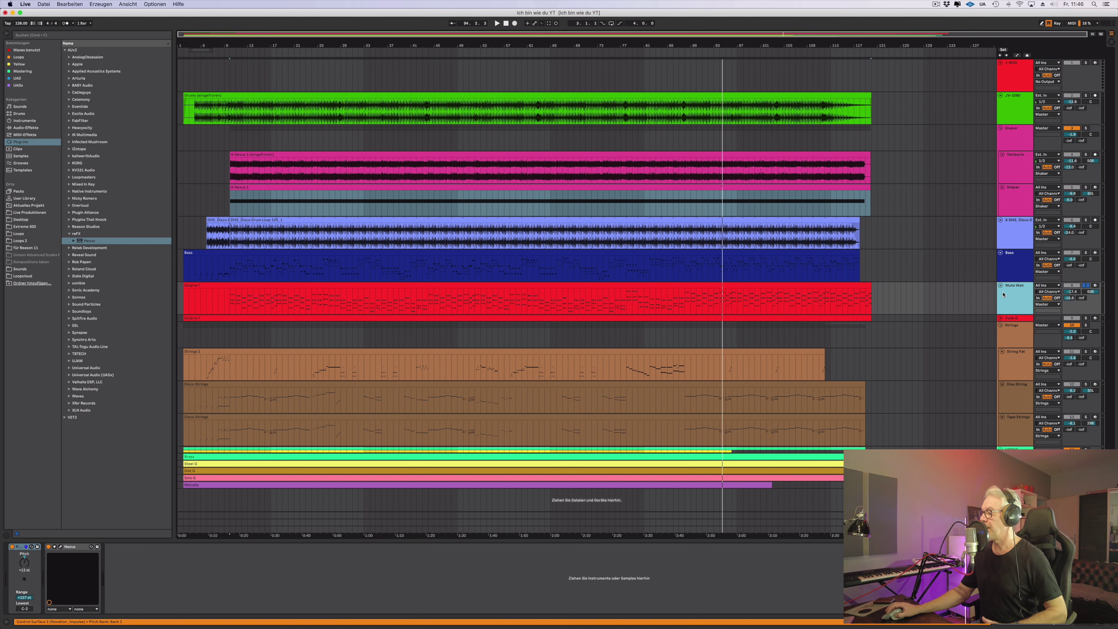
{"action": "left_click", "coordinate": [451, 82]}
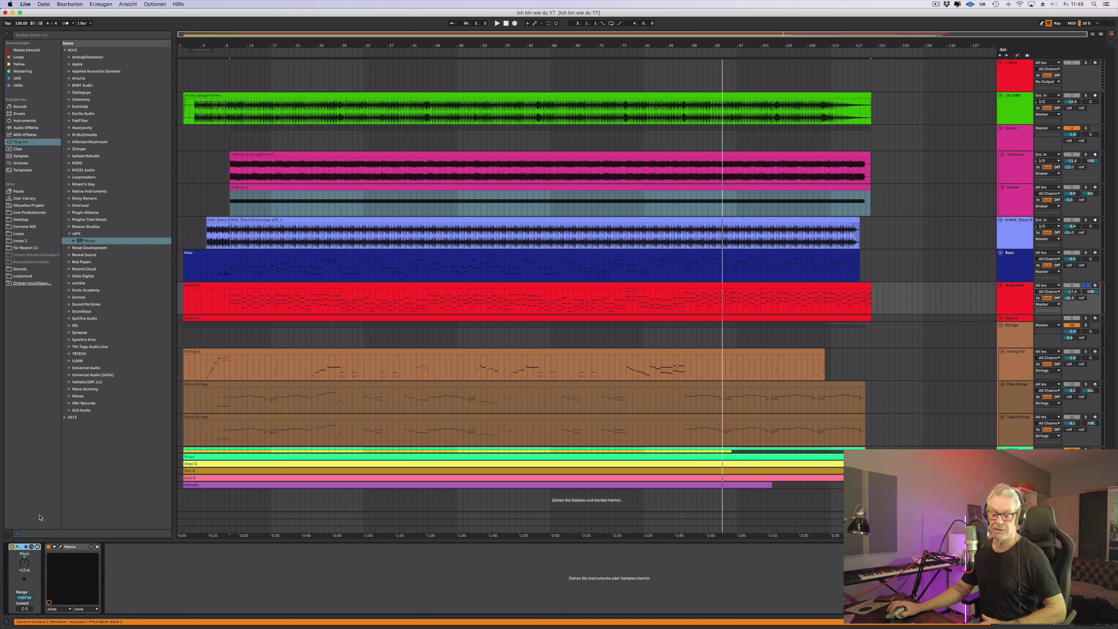
{"action": "left_click", "coordinate": [451, 300]}
{"action": "key", "text": "space"}
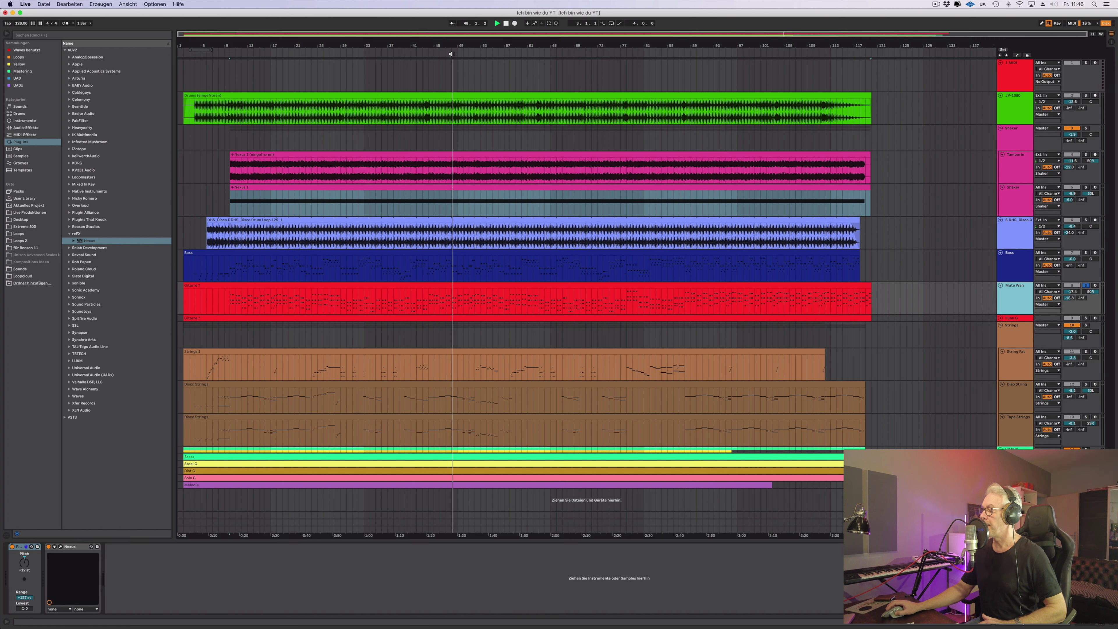
{"action": "left_click", "coordinate": [60, 547]}
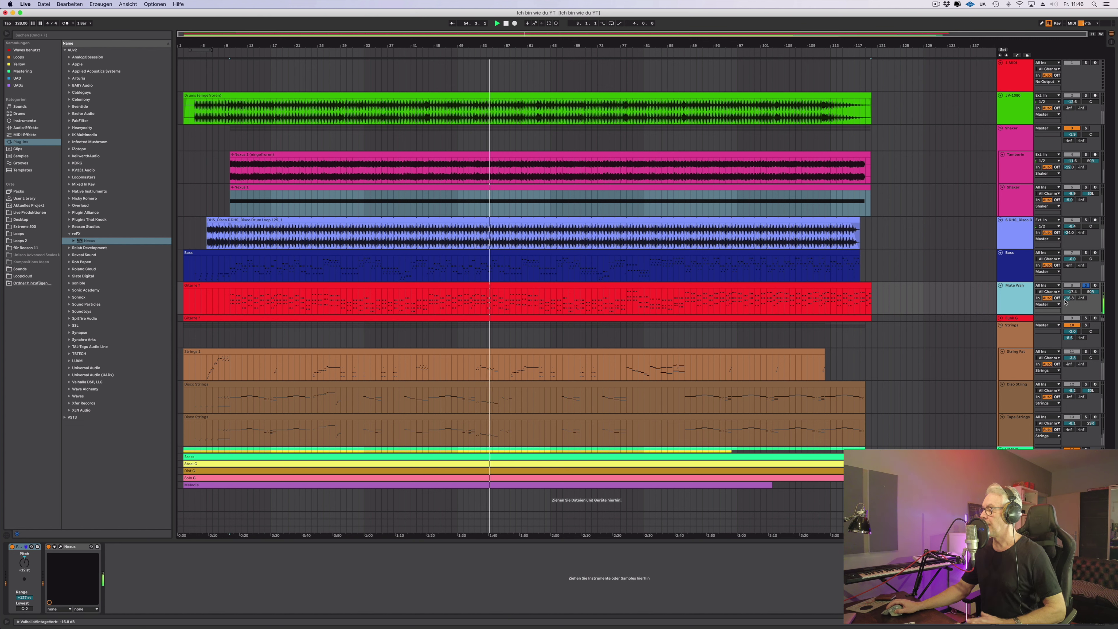
{"action": "left_click_drag", "start_coordinate": [234, 320], "coordinate": [743, 279]}
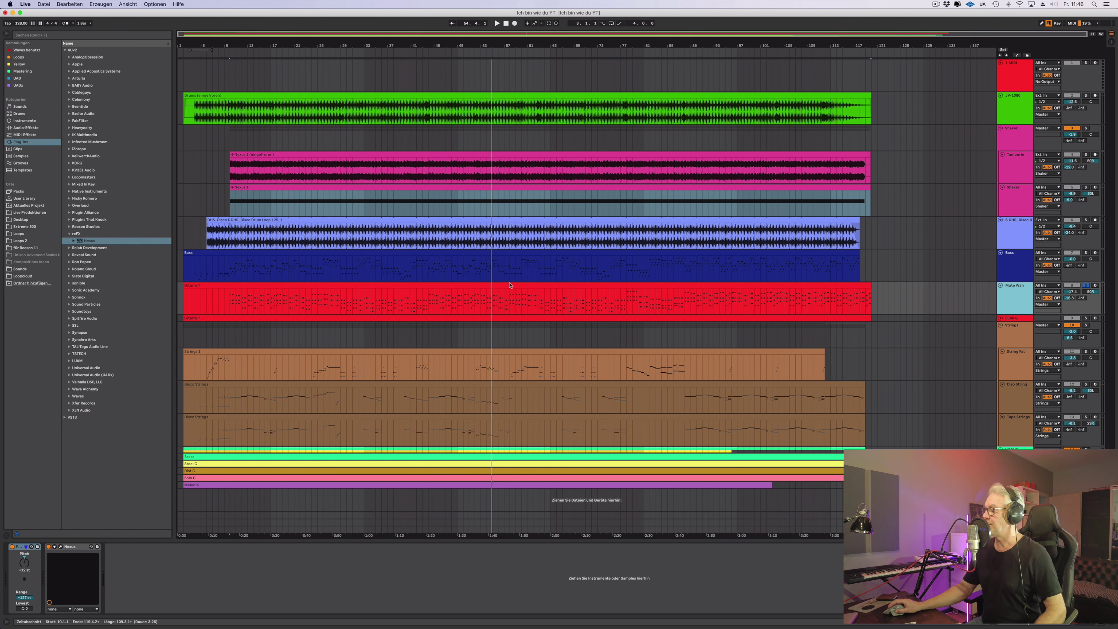
Unfold the Funk G track, solo it and play it from about bar 45
{"action": "left_click", "coordinate": [1001, 319]}
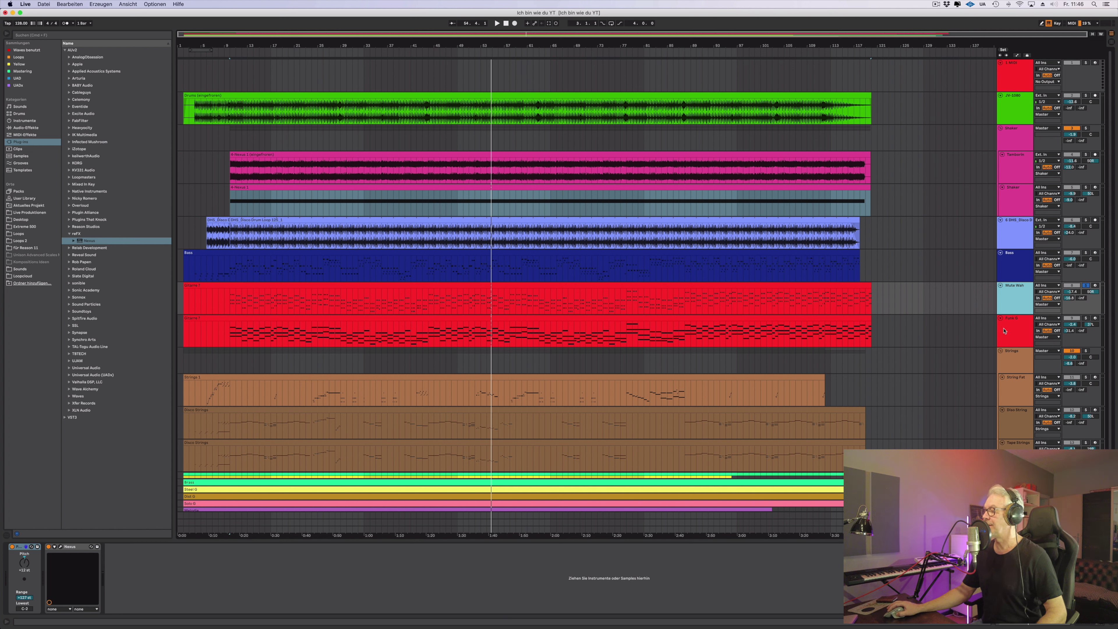
{"action": "left_click", "coordinate": [1006, 331]}
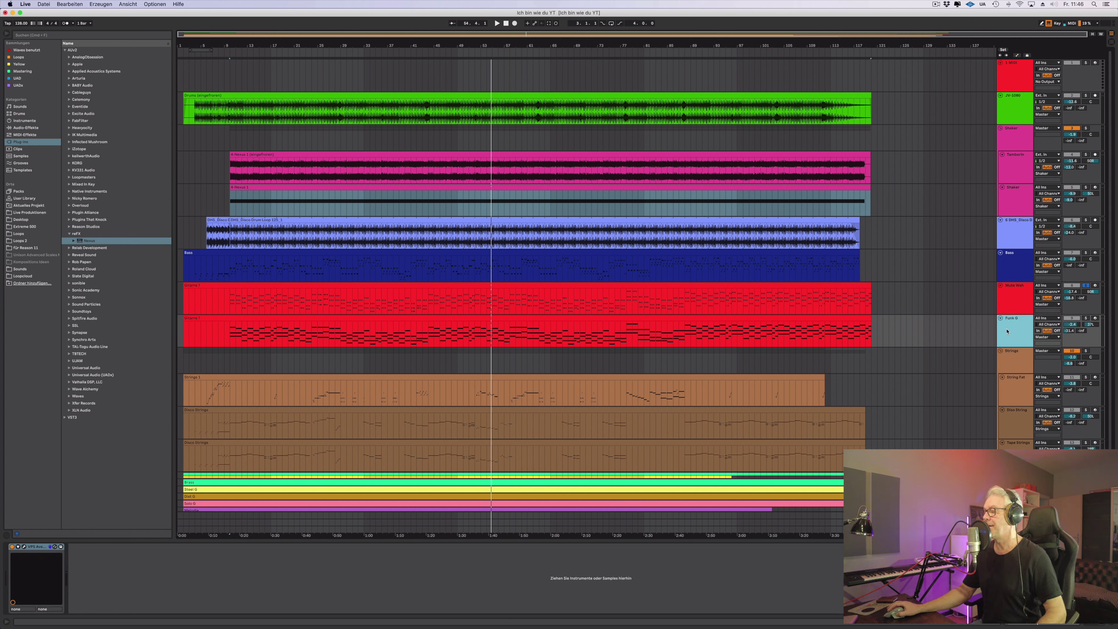
{"action": "left_click", "coordinate": [1085, 318]}
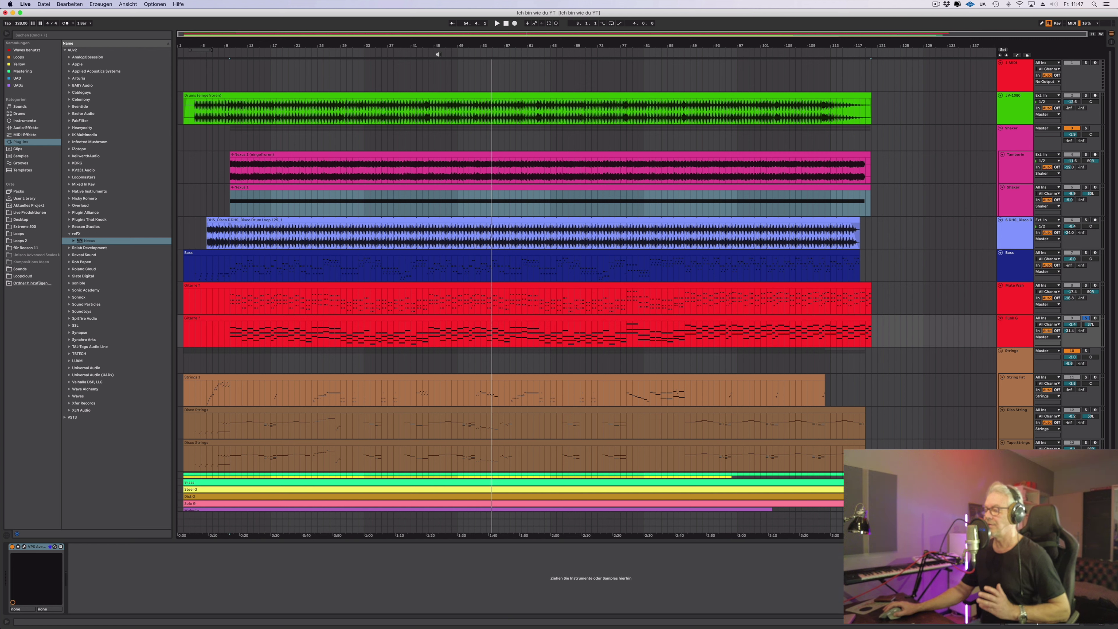
{"action": "key", "text": "space"}
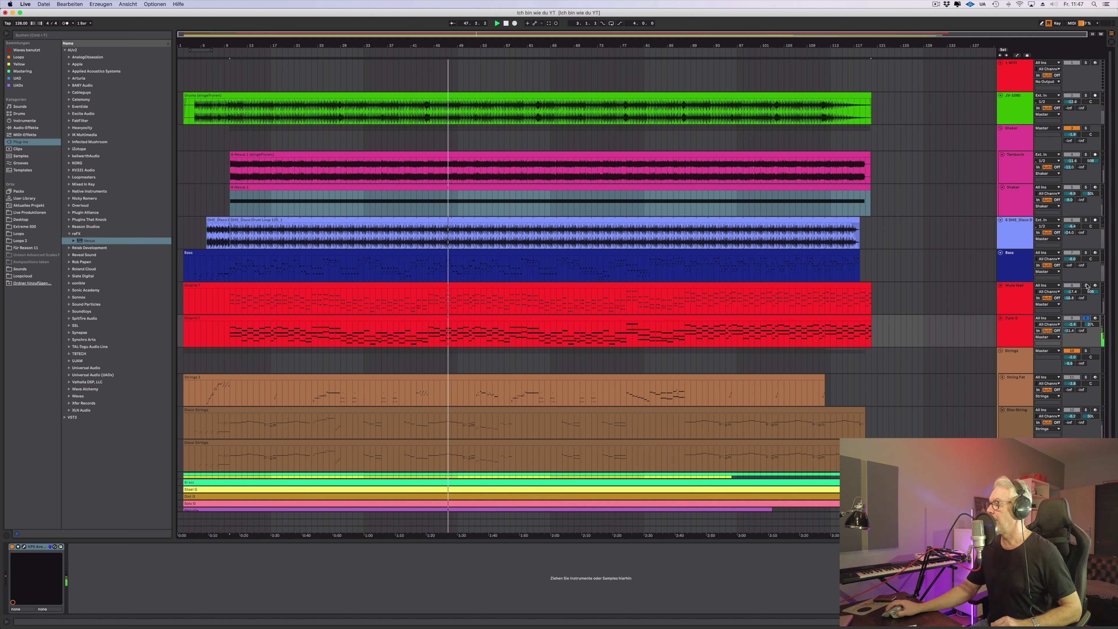
Add the Mute Wah, Bass, disco drum loop, Shaker, Tambourin and JV-1080 tracks to the solo playback, and adjust the JV-1080 volume
{"action": "left_click", "coordinate": [1086, 253]}
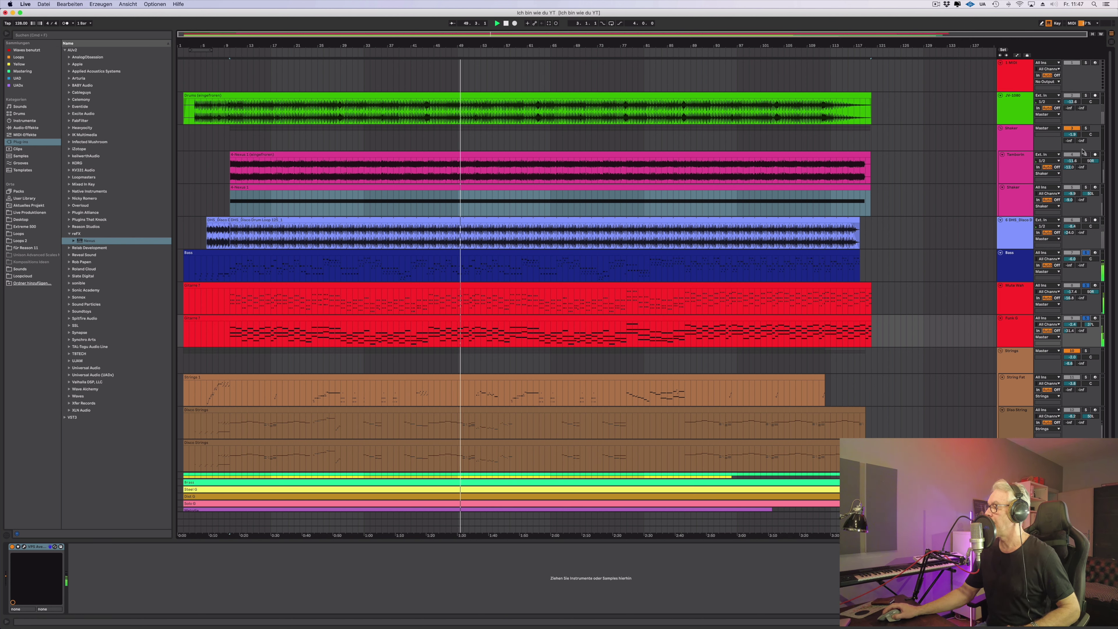
{"action": "left_click", "coordinate": [1086, 219]}
{"action": "left_click", "coordinate": [1087, 187]}
{"action": "left_click", "coordinate": [1085, 95]}
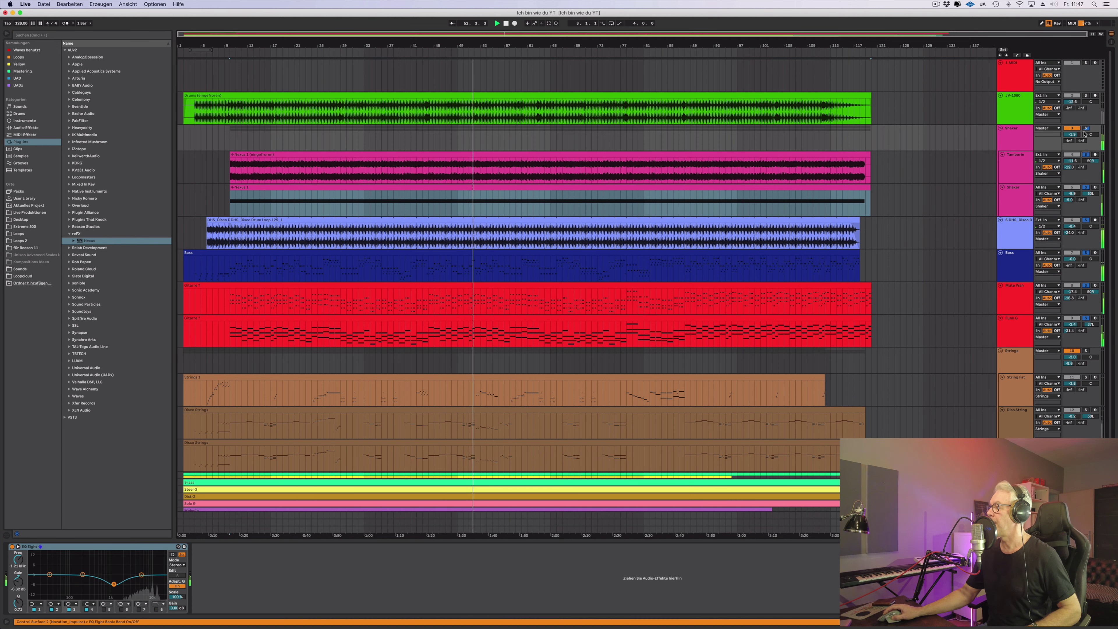
{"action": "left_click", "coordinate": [1085, 96]}
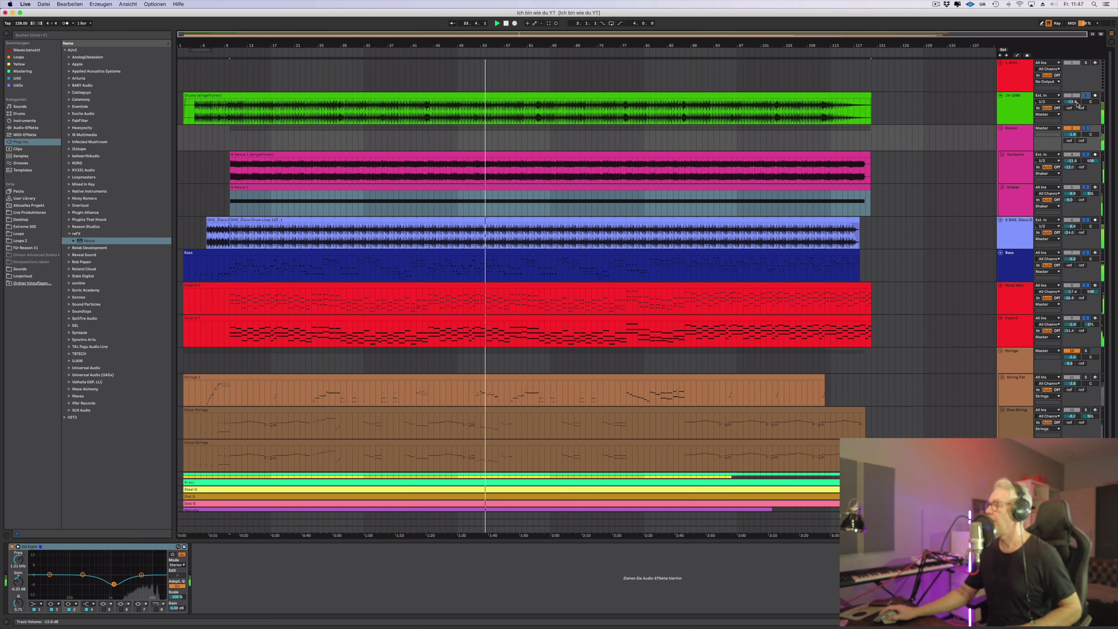
{"action": "left_click_drag", "start_coordinate": [1072, 102], "coordinate": [1074, 118]}
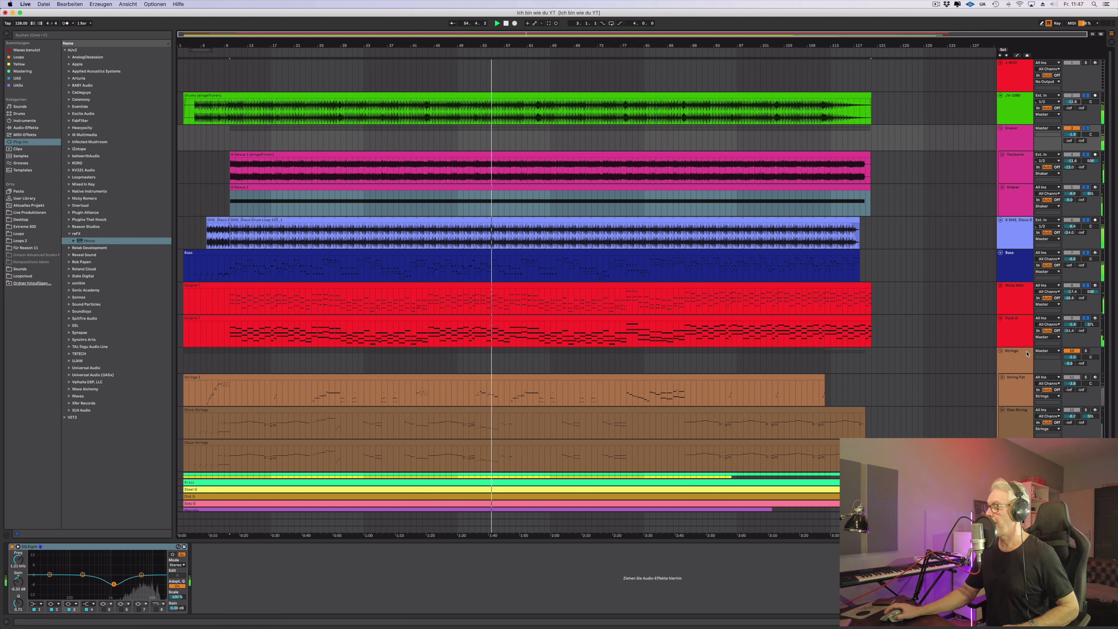
Solo the String Fat track in the Strings group, play it from about bar 3, and open its Nexus instrument
{"action": "scroll", "coordinate": [1018, 361], "scroll_direction": "down", "scroll_amount": 1}
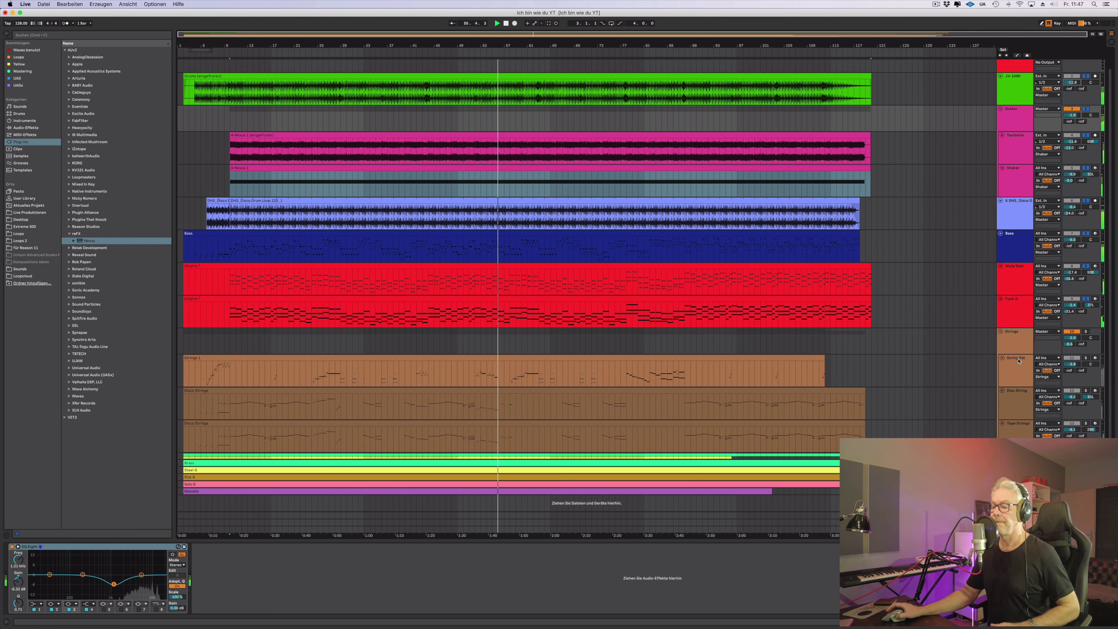
{"action": "left_click", "coordinate": [1002, 372]}
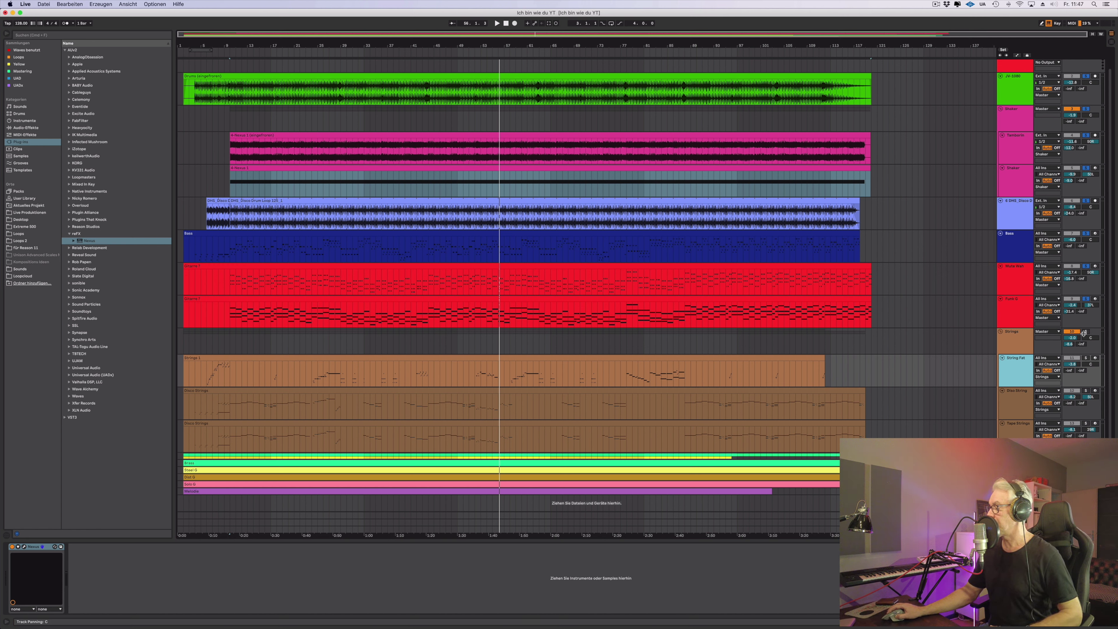
{"action": "left_click", "coordinate": [1085, 358]}
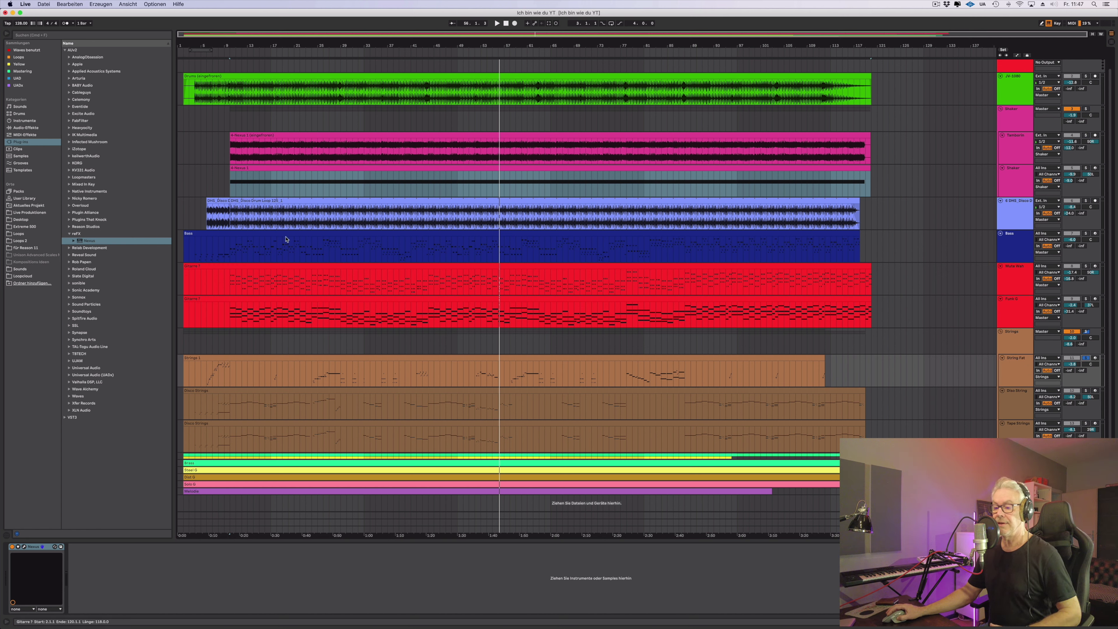
{"action": "left_click", "coordinate": [193, 54]}
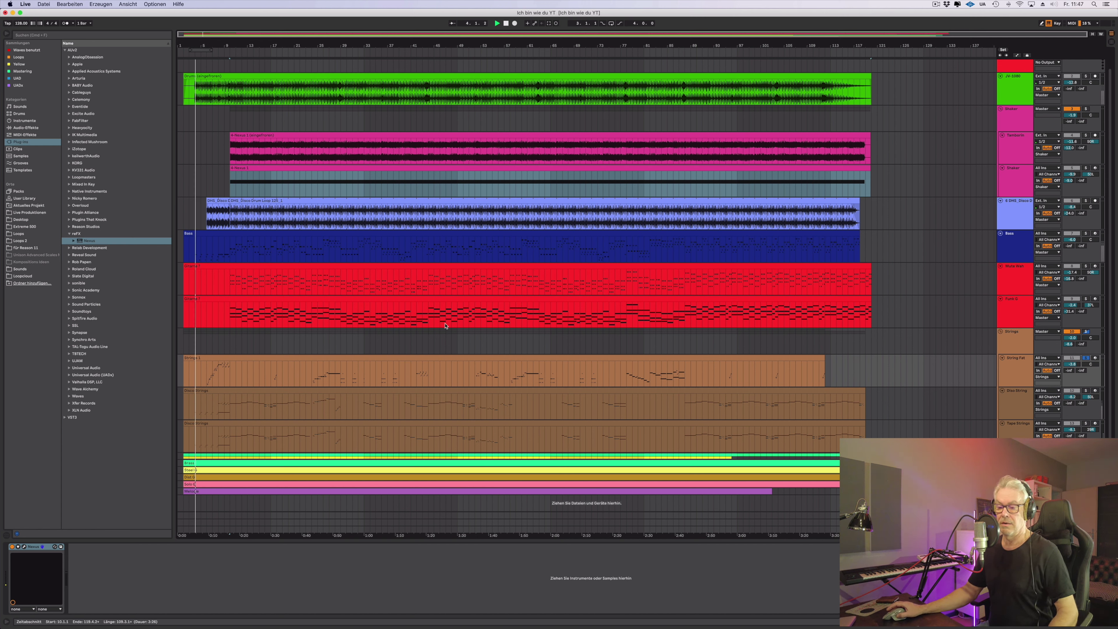
{"action": "left_click", "coordinate": [1007, 372]}
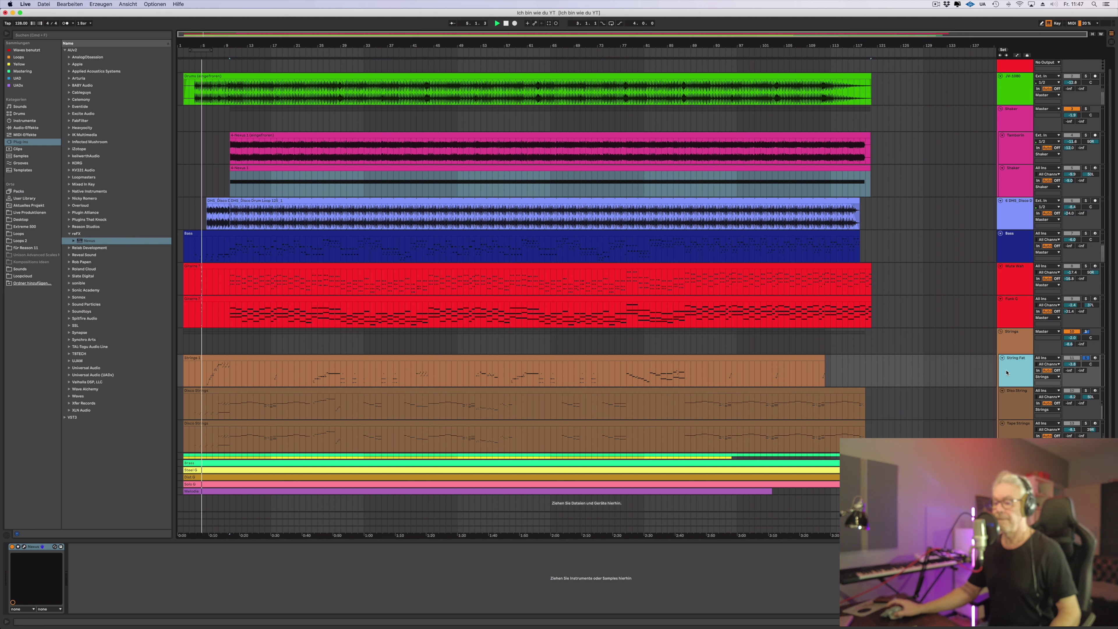
{"action": "left_click", "coordinate": [25, 547]}
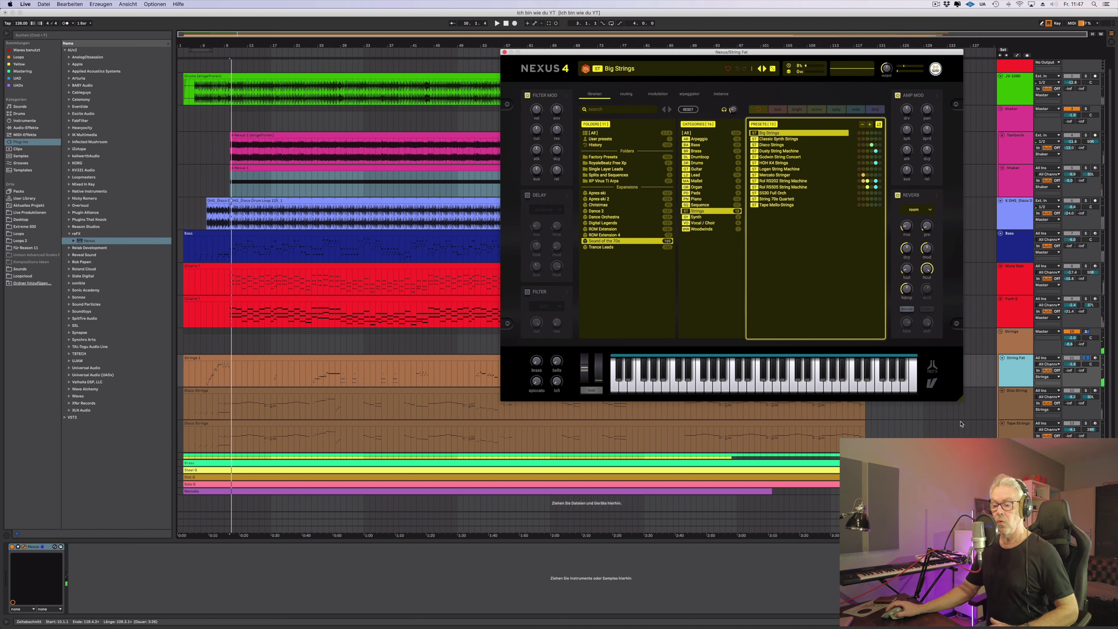
Solo the Disco String track, open its Nexus instrument, and play it from about bar 6
{"action": "left_click", "coordinate": [1086, 391]}
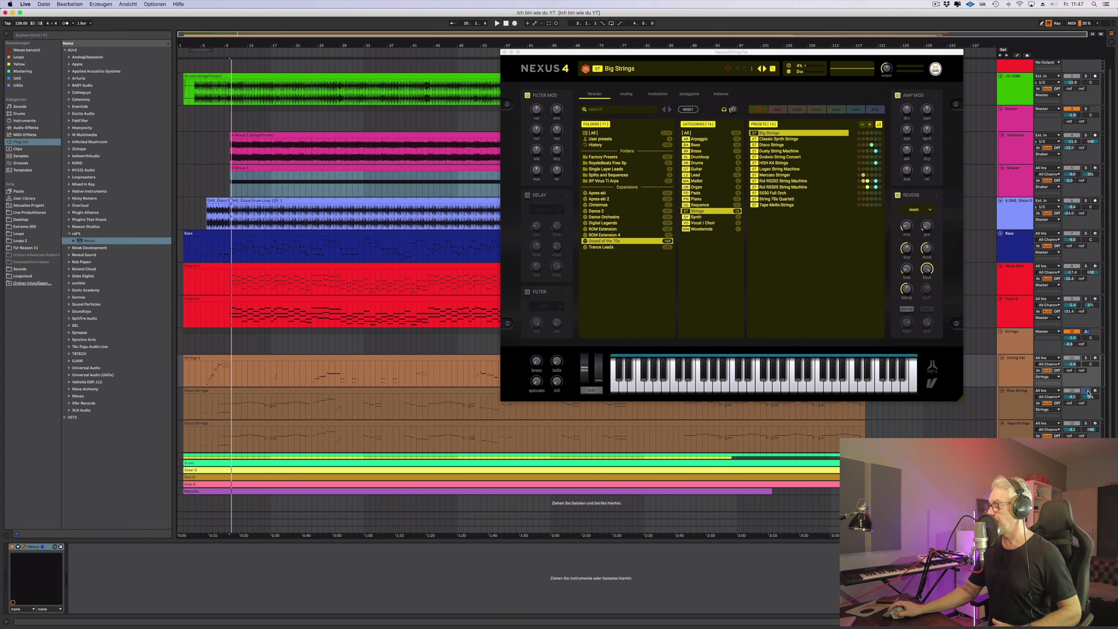
{"action": "left_click", "coordinate": [1026, 399]}
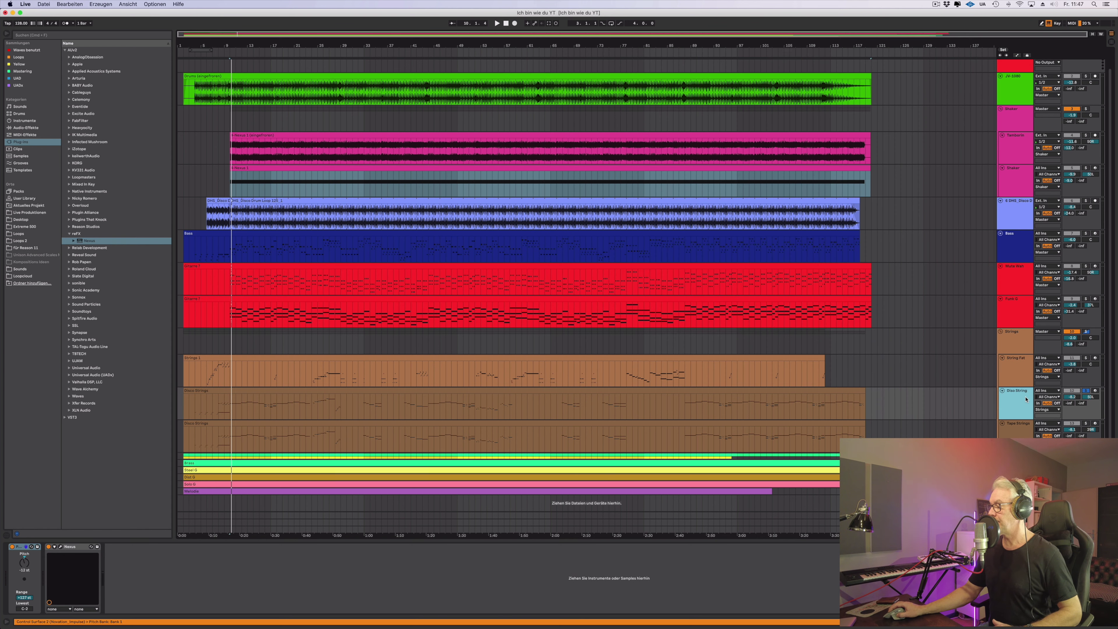
{"action": "left_click", "coordinate": [61, 547]}
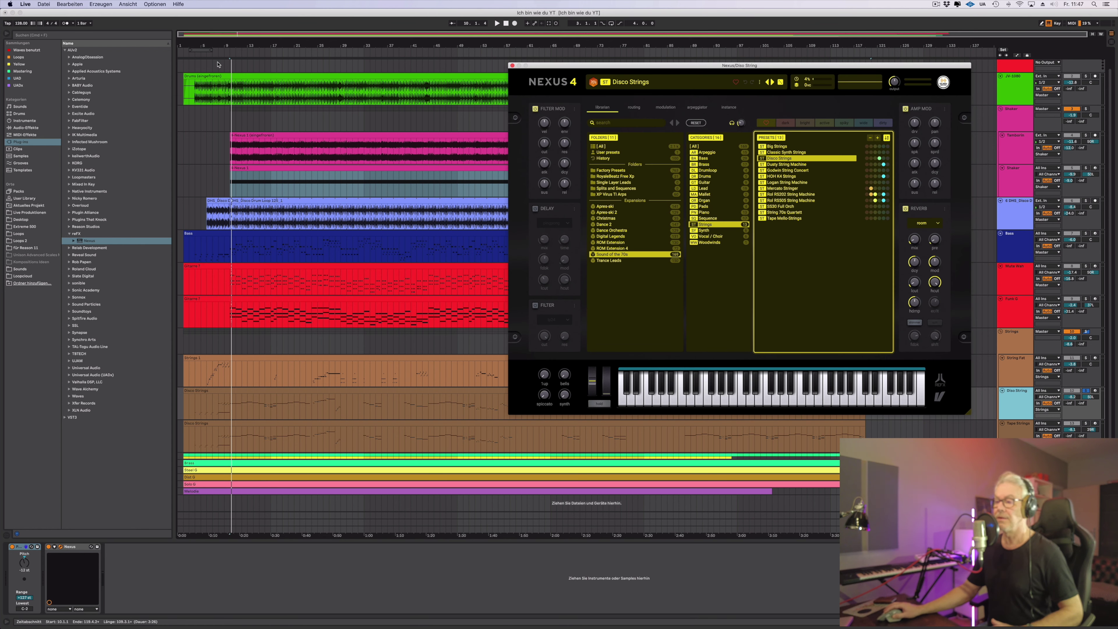
{"action": "left_click", "coordinate": [211, 55]}
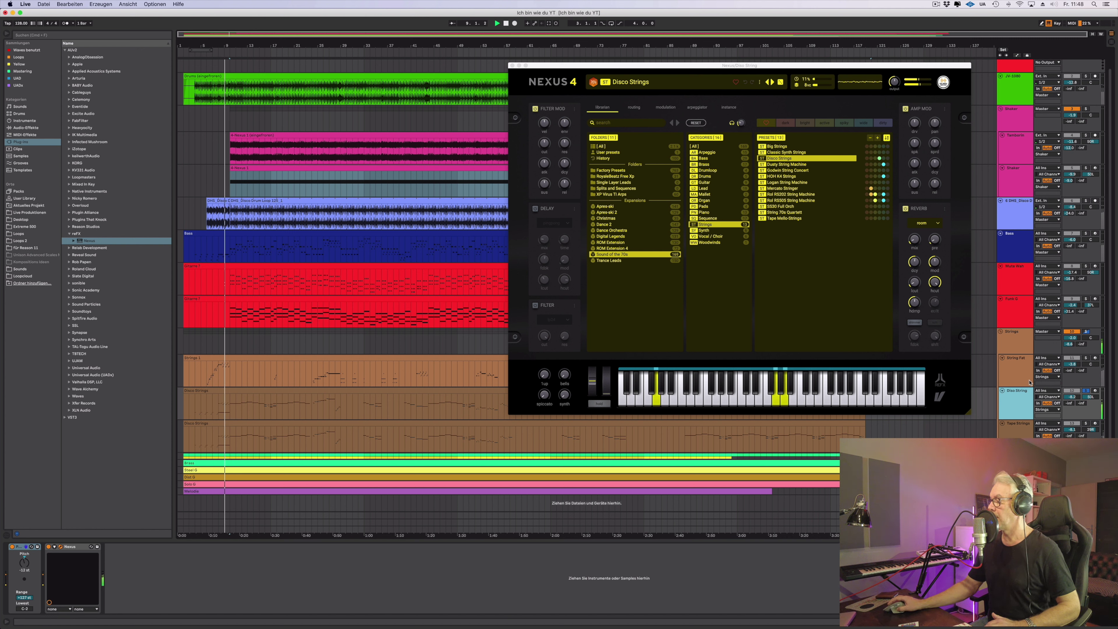
Add the Tape Strings track to the solo playback and check the preset in its Nexus instrument
{"action": "left_click", "coordinate": [1087, 423]}
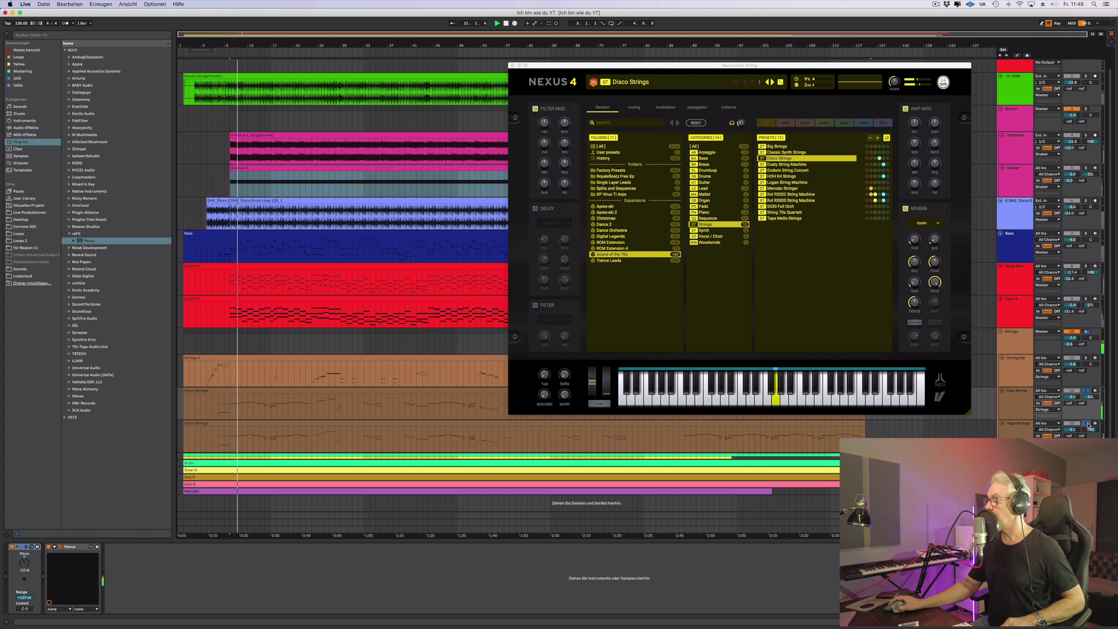
{"action": "left_click", "coordinate": [1015, 423]}
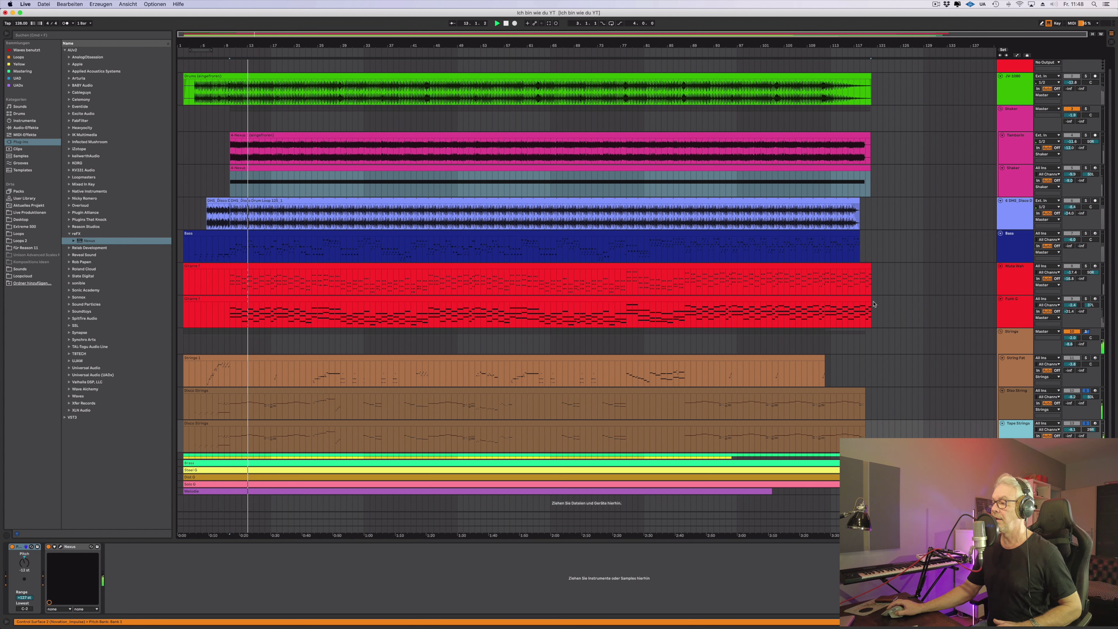
{"action": "key", "text": "super+alt+p"}
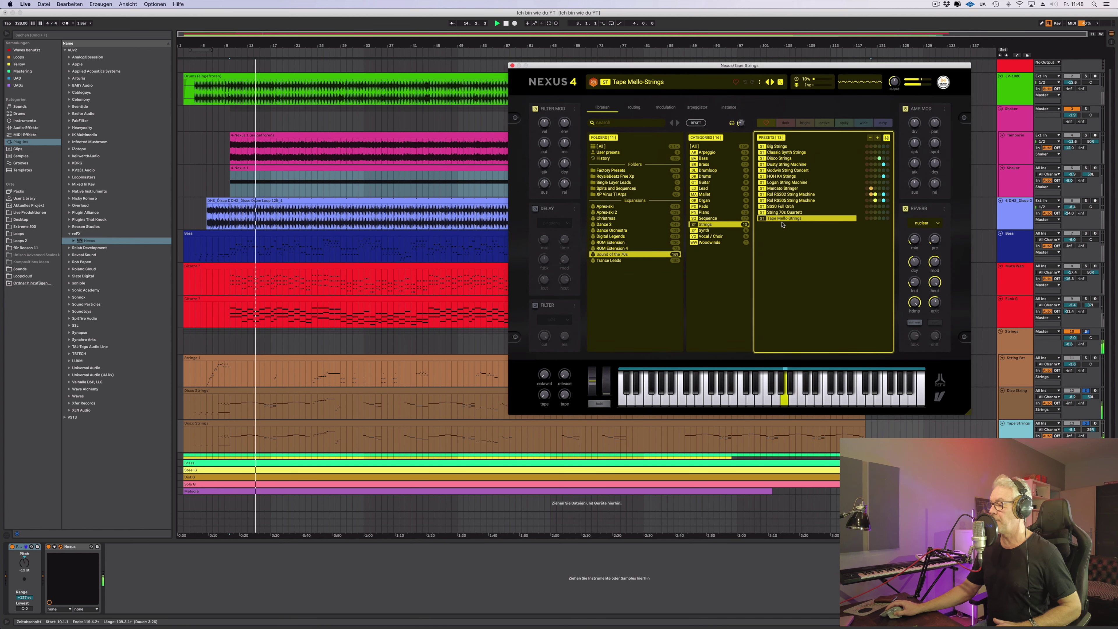
{"action": "left_click", "coordinate": [1087, 425]}
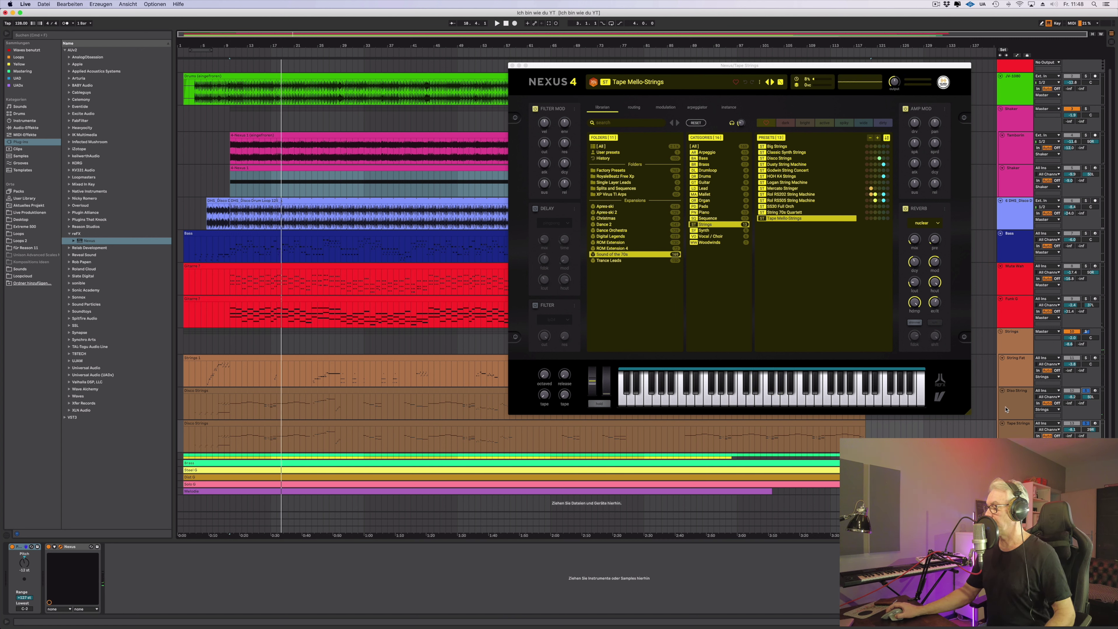
Fold the Strings group, Mute Wah and Funk G tracks, and unfold the HORNS group with Horns 1 and Horns 2
{"action": "left_click", "coordinate": [1000, 333]}
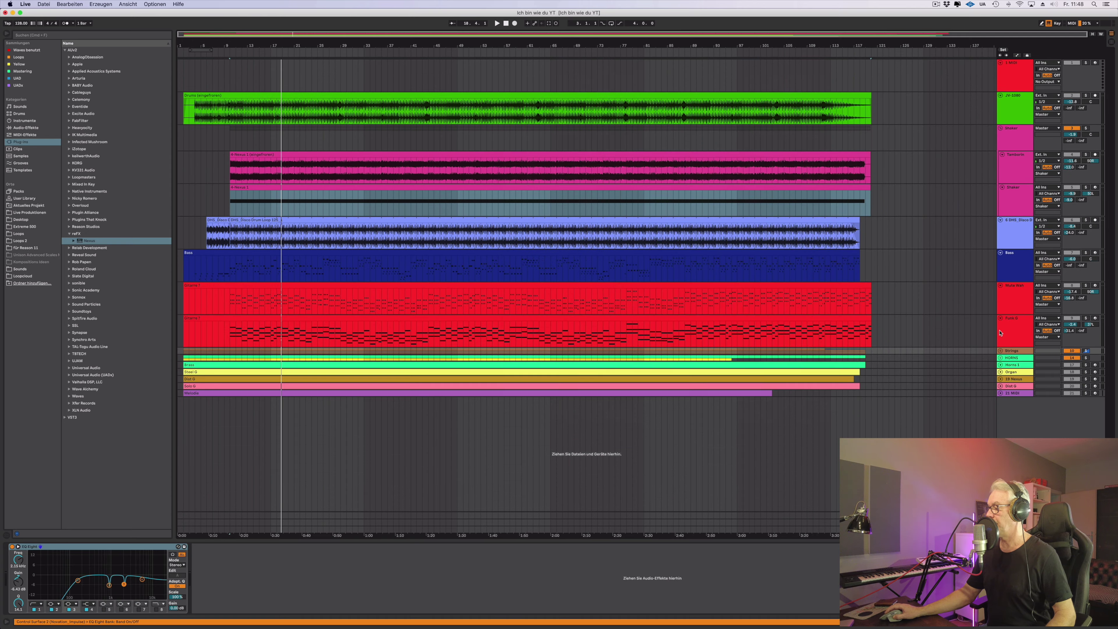
{"action": "left_click", "coordinate": [1001, 287]}
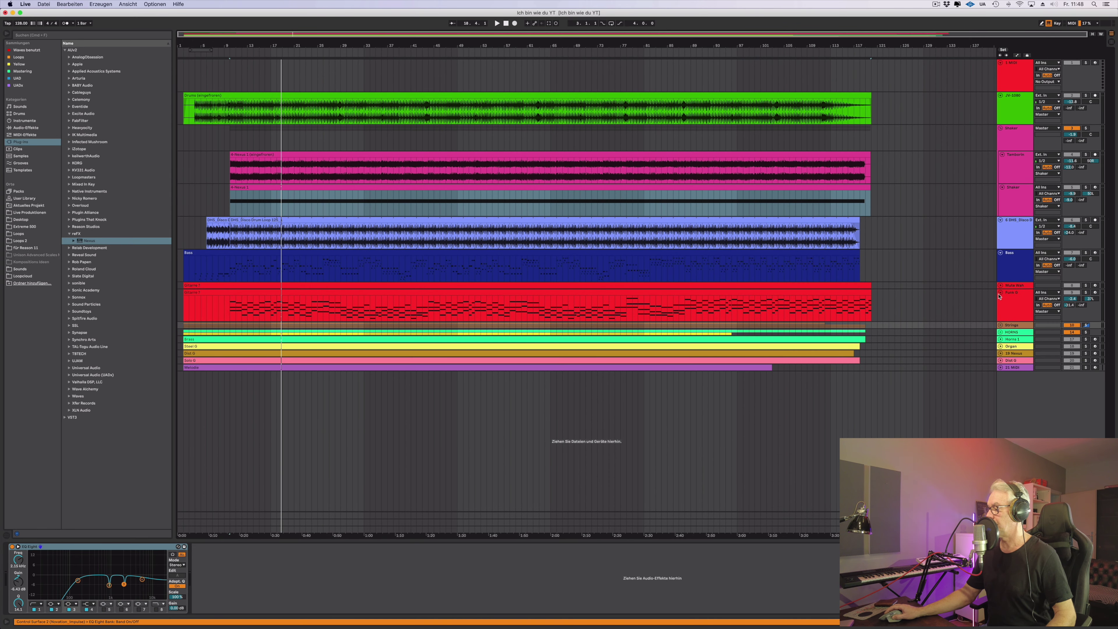
{"action": "left_click", "coordinate": [1001, 293]}
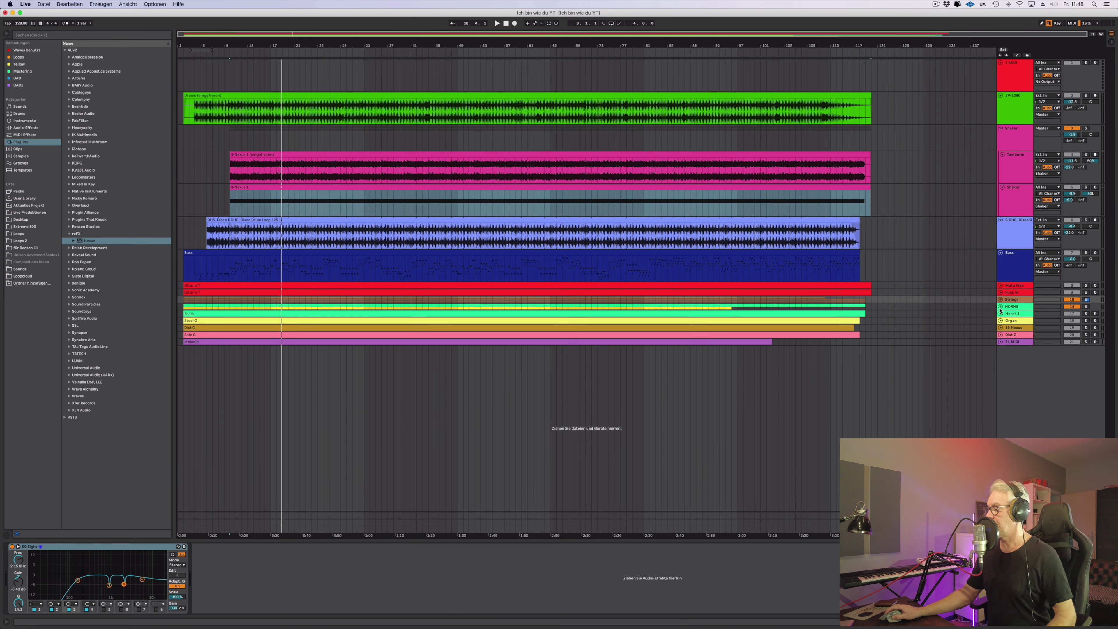
{"action": "left_click", "coordinate": [1000, 306]}
{"action": "left_click", "coordinate": [1002, 334]}
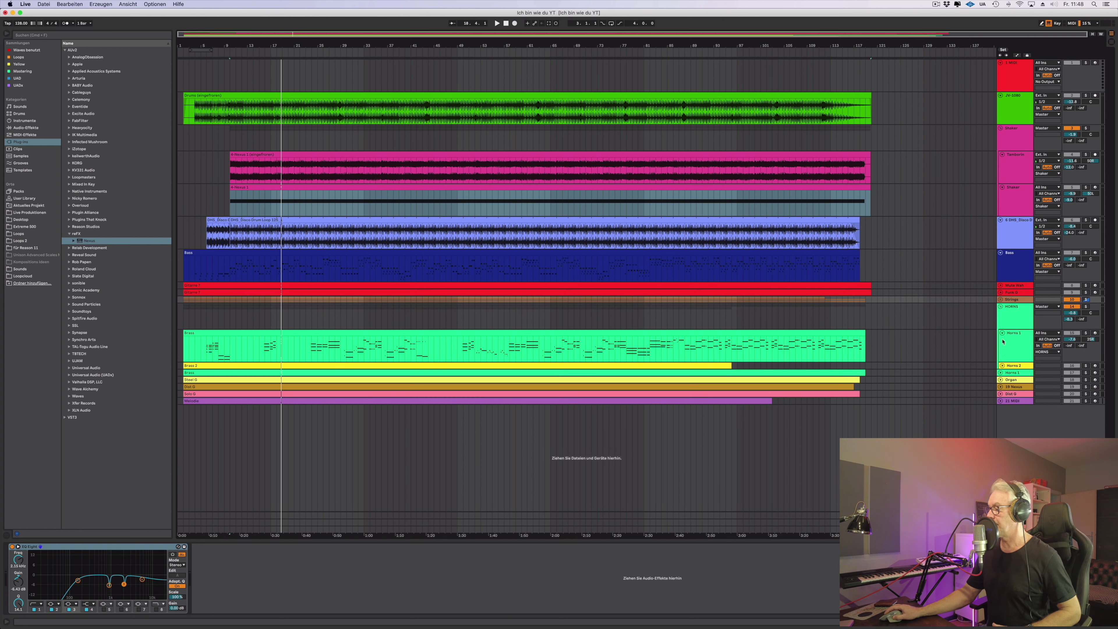
{"action": "left_click", "coordinate": [1002, 365]}
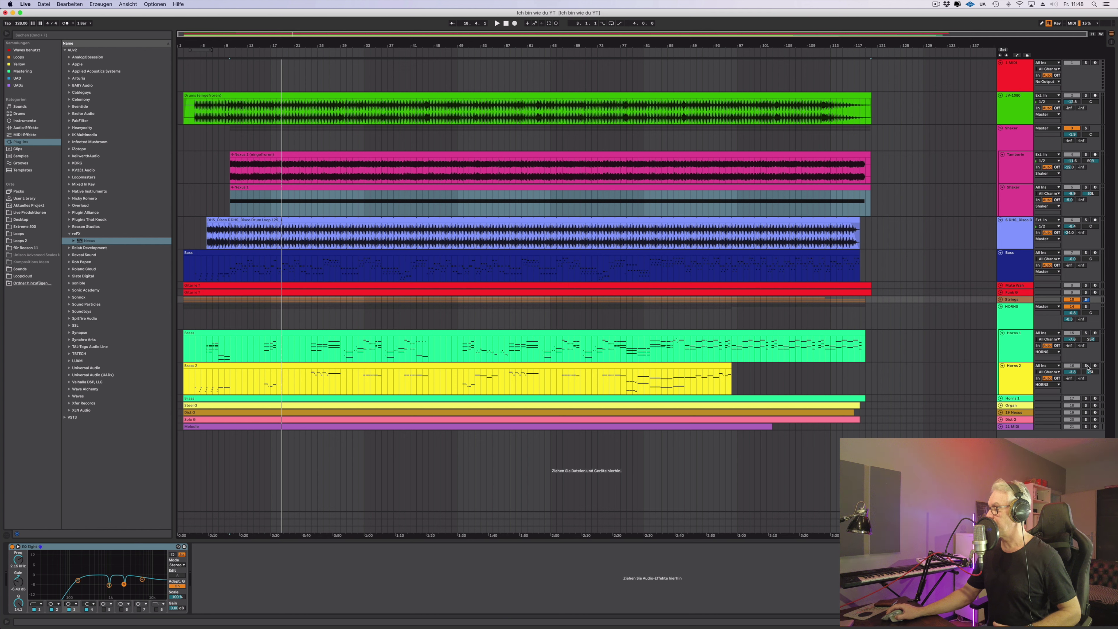
Play the soloed Horns 2 track from the start of the song and open its Nexus instrument
{"action": "left_click", "coordinate": [185, 55]}
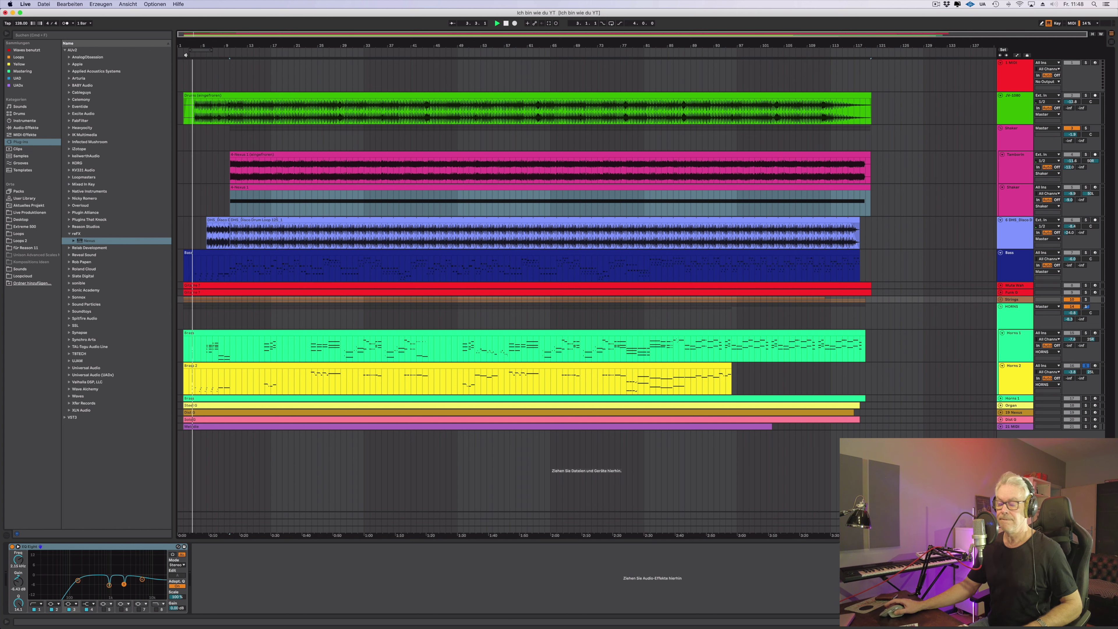
{"action": "left_click", "coordinate": [977, 363]}
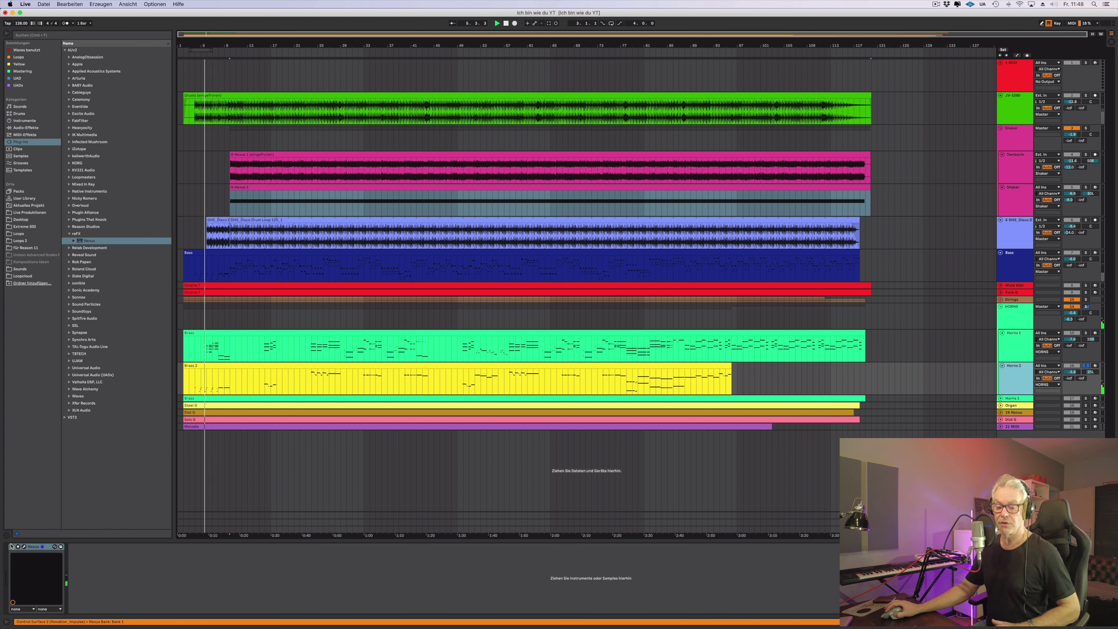
{"action": "left_click", "coordinate": [24, 547]}
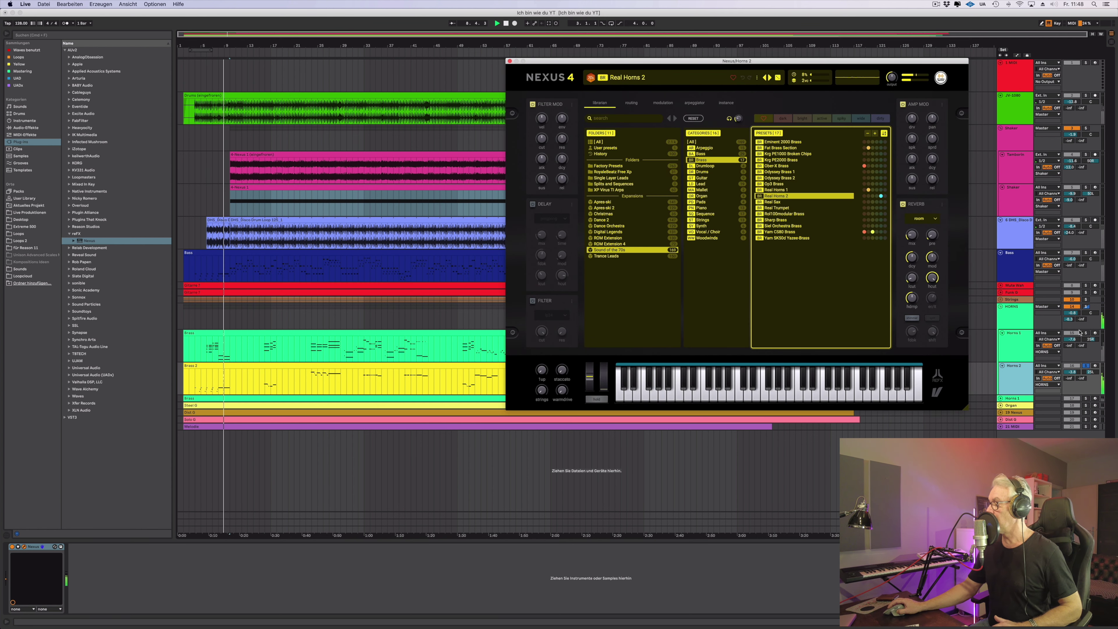
Solo Horns 1, play it from about bar 4, and replace the Horns 2 Nexus window with the one for Horns 1
{"action": "left_click", "coordinate": [229, 118]}
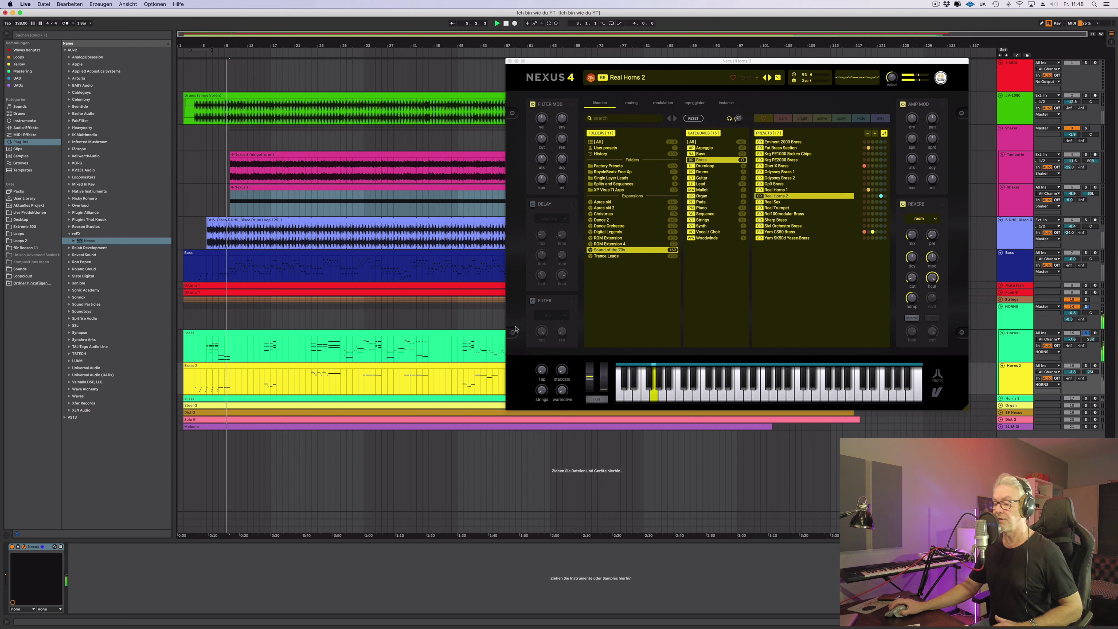
{"action": "left_click", "coordinate": [198, 53]}
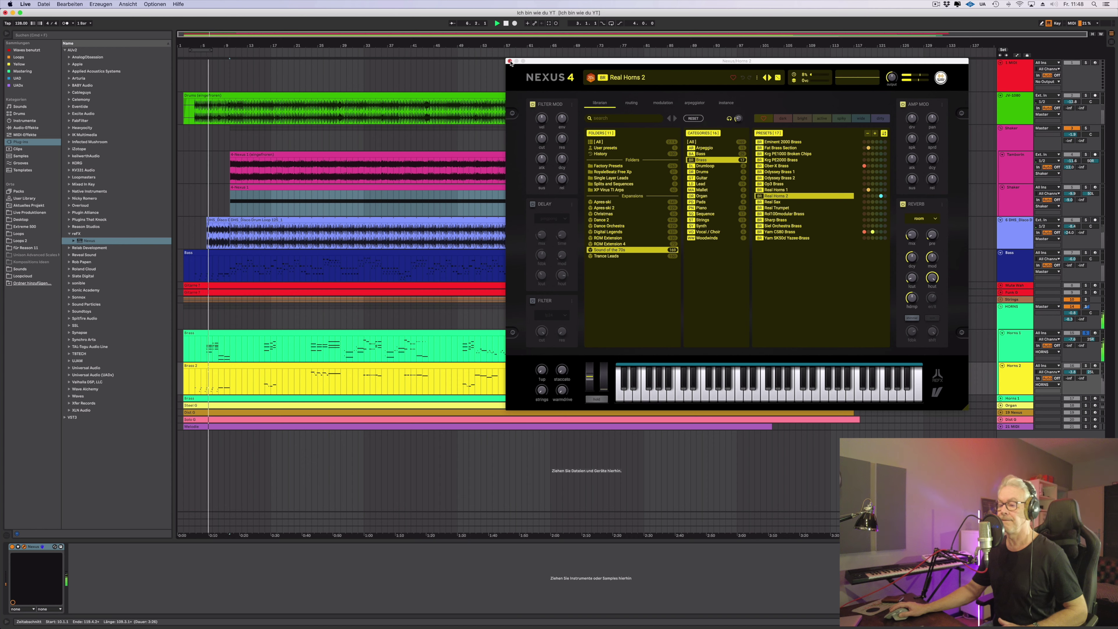
{"action": "left_click", "coordinate": [510, 62]}
{"action": "left_click", "coordinate": [1026, 342]}
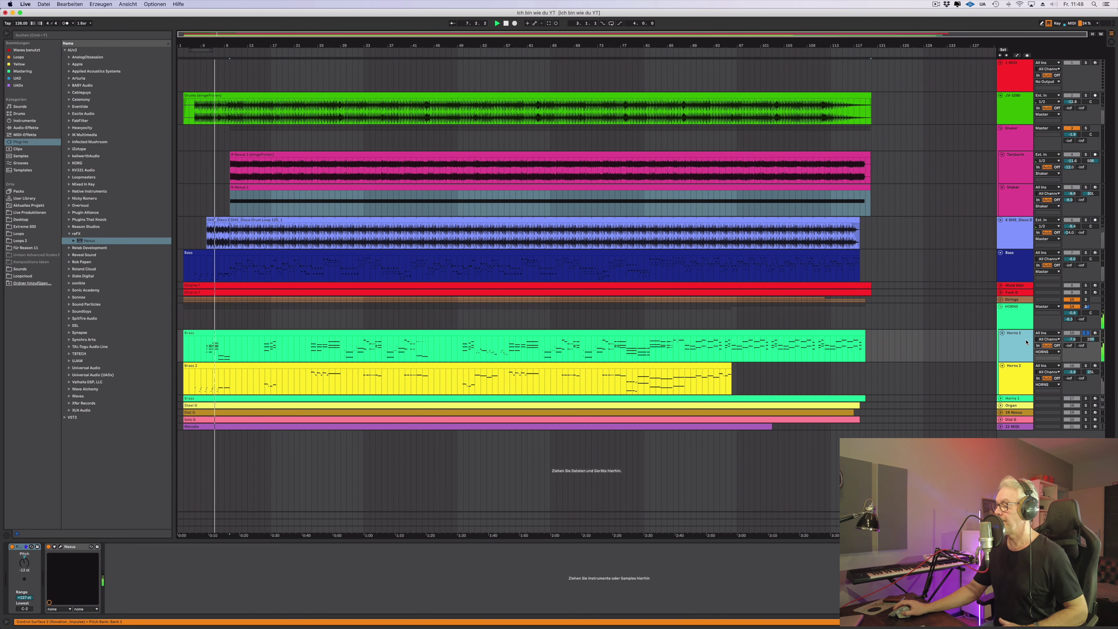
{"action": "left_click", "coordinate": [61, 547]}
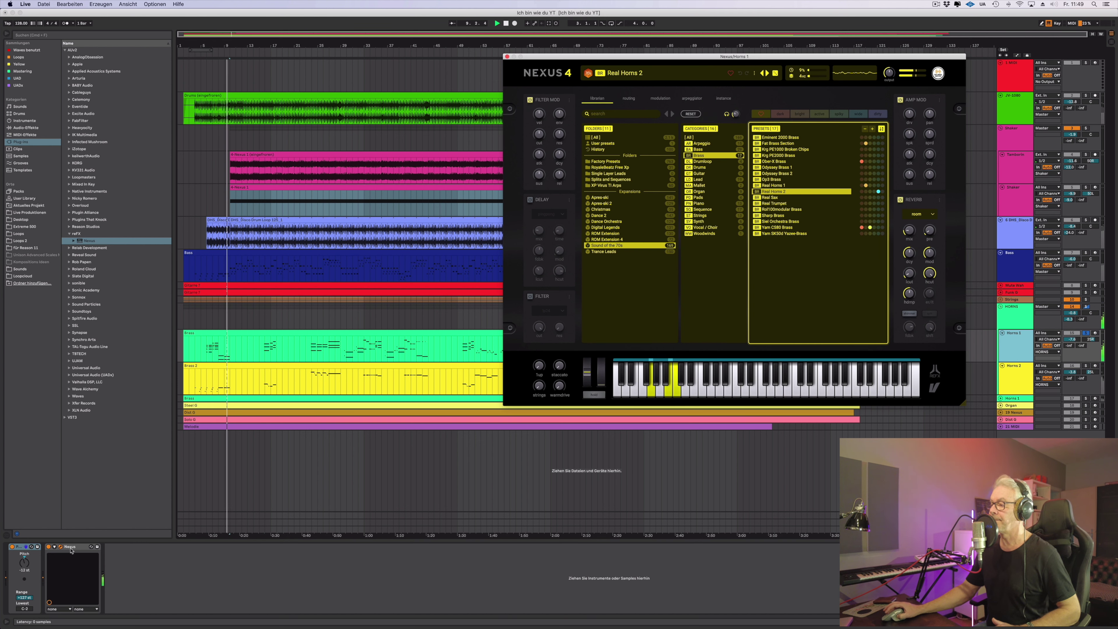
Play Horns 1 from about bar 3 with Horns 2 added, then close Nexus and play the soloed HORNS group from about bar 76
{"action": "left_click", "coordinate": [195, 55]}
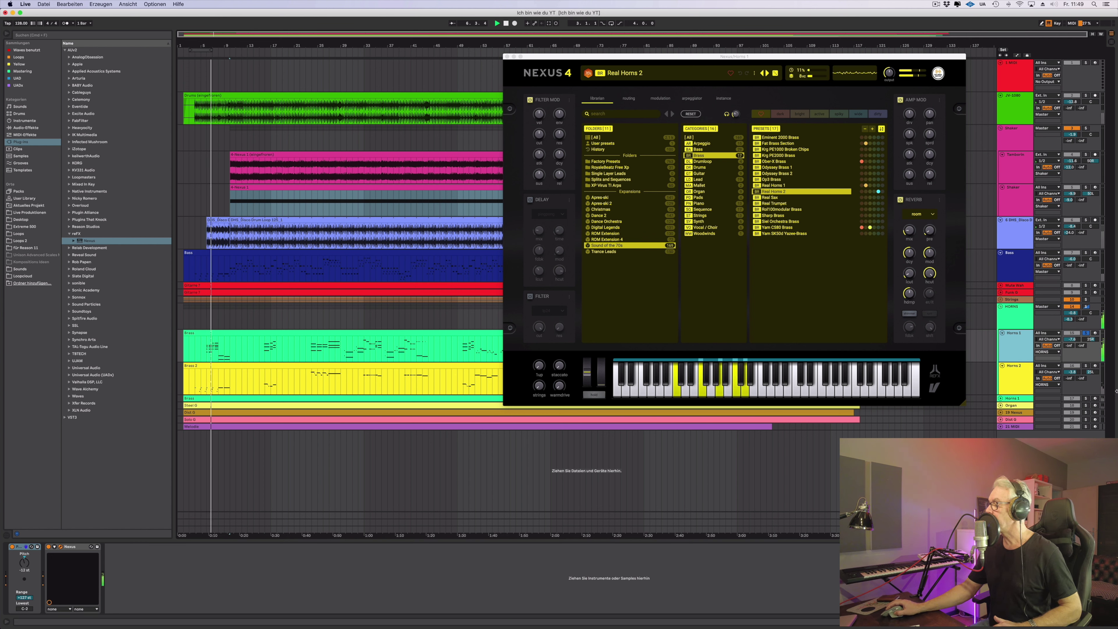
{"action": "left_click", "coordinate": [1087, 366]}
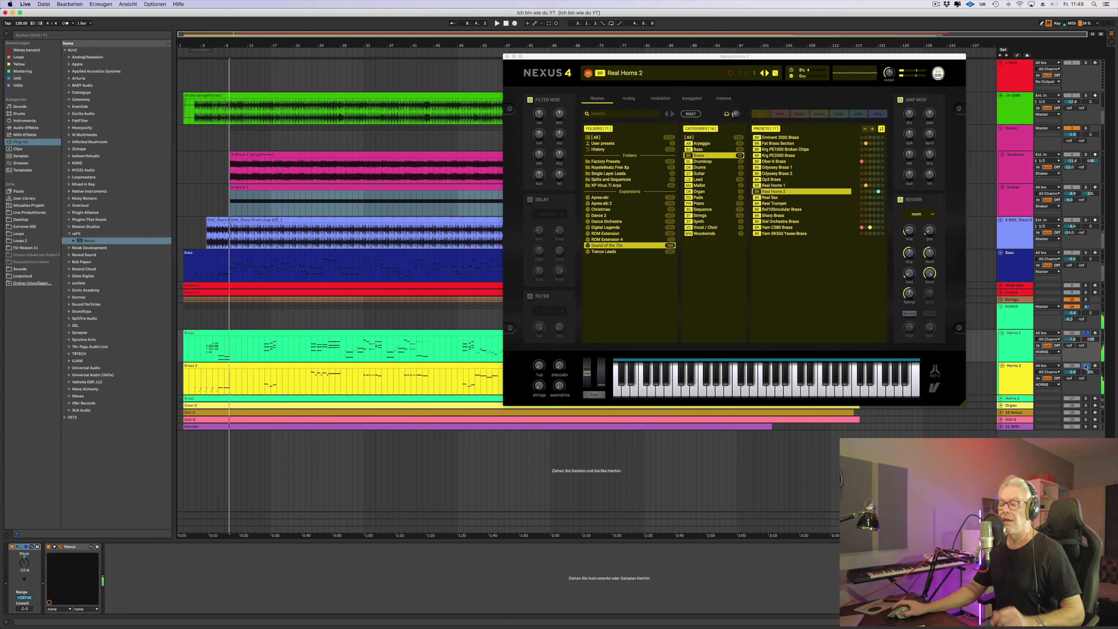
{"action": "left_click", "coordinate": [507, 57]}
{"action": "left_click", "coordinate": [1027, 310]}
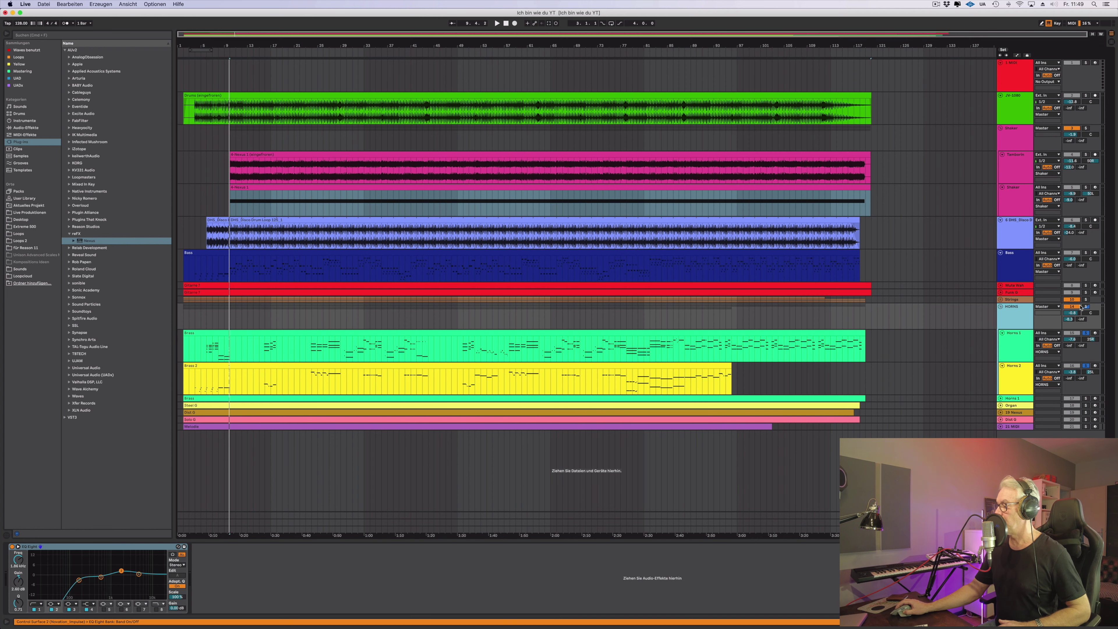
{"action": "left_click", "coordinate": [619, 54]}
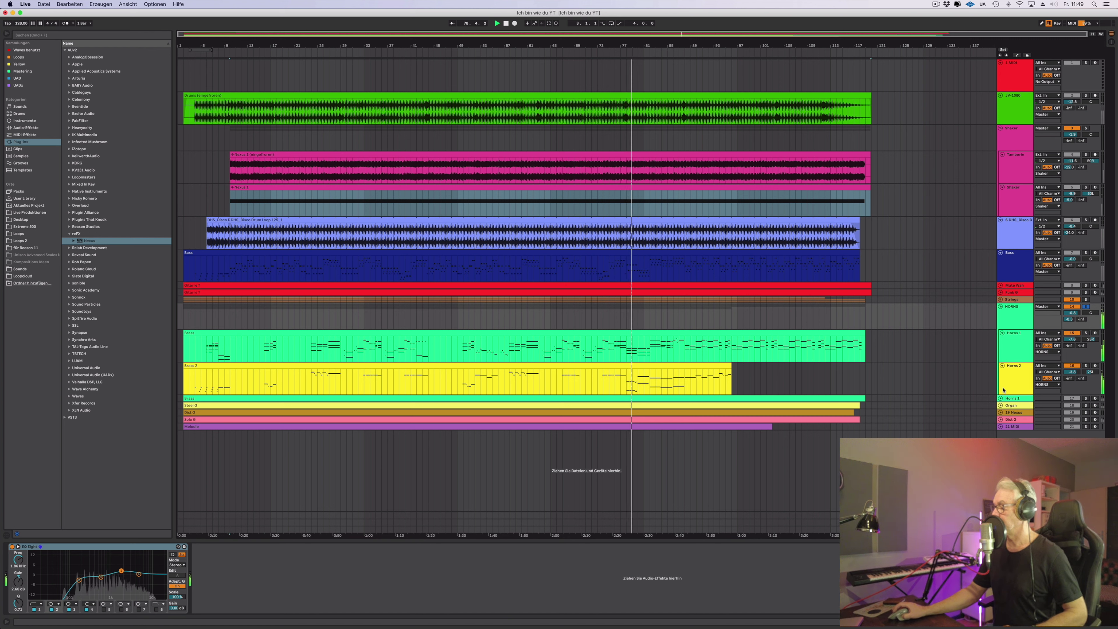
Unfold and solo the separate horns track below the HORNS group, check its Nexus preset, and close the instrument window
{"action": "left_click", "coordinate": [1001, 398]}
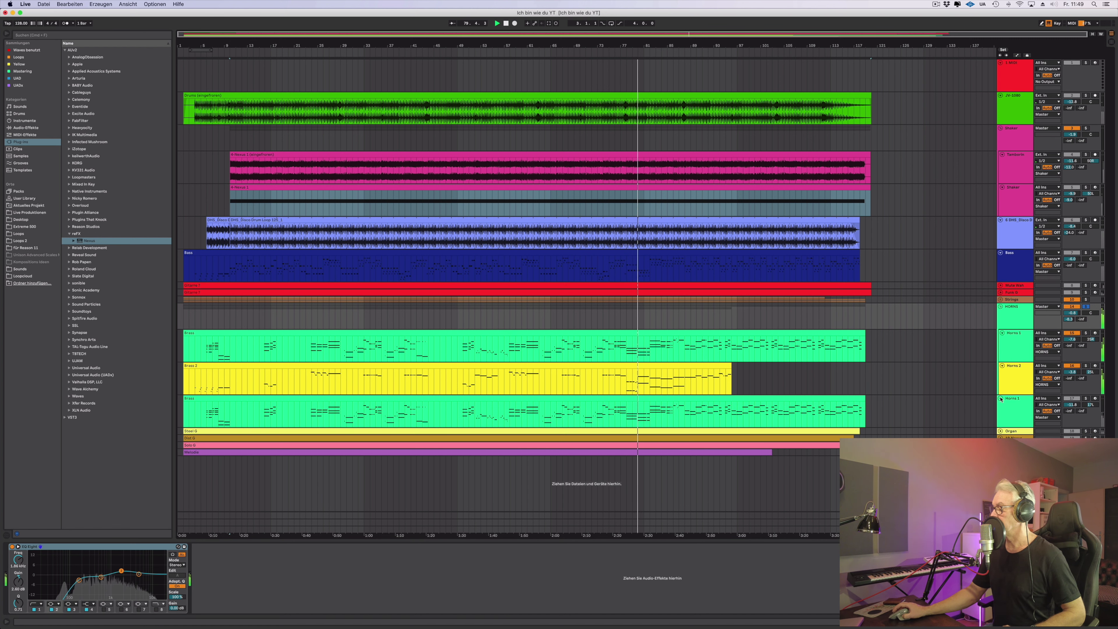
{"action": "left_click", "coordinate": [1086, 399]}
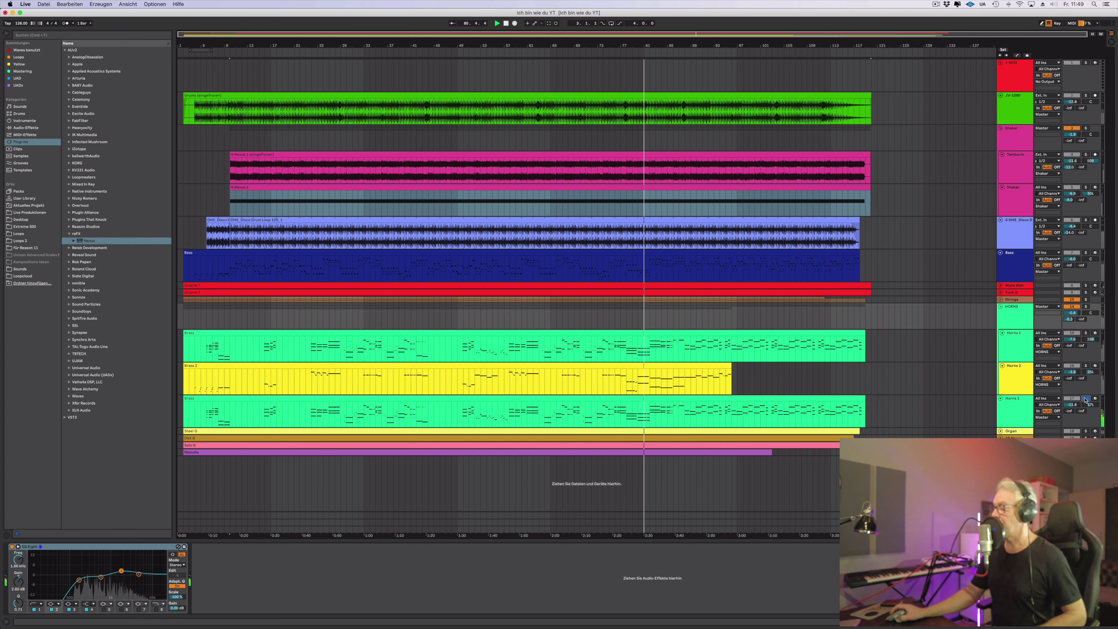
{"action": "left_click", "coordinate": [622, 396]}
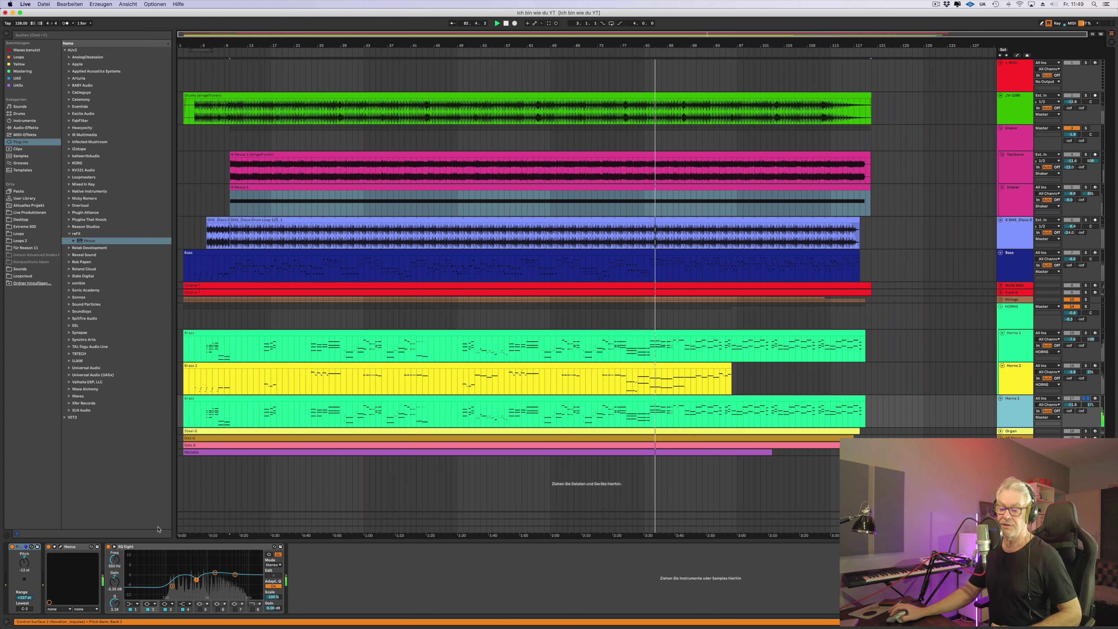
{"action": "left_click", "coordinate": [61, 546]}
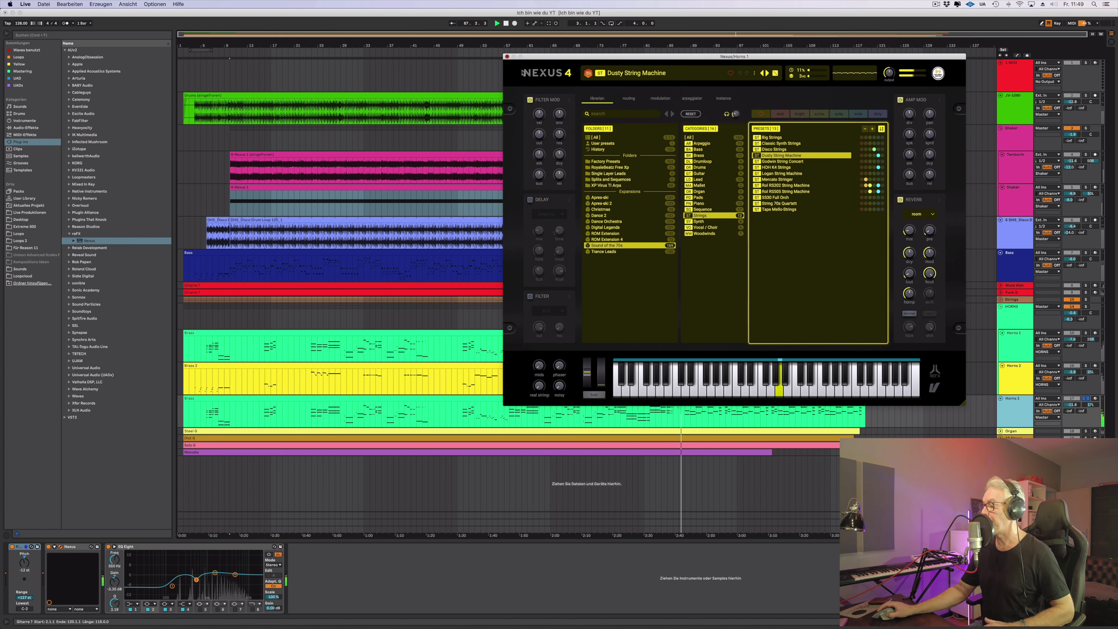
{"action": "key", "text": "super+alt+p"}
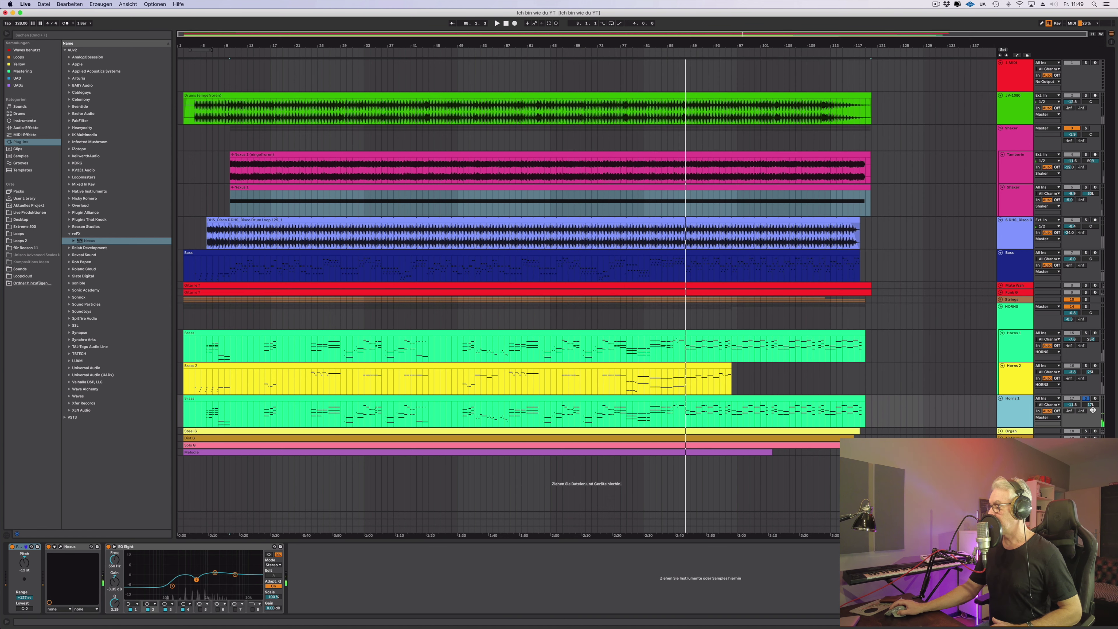
Unfold the Organ track, start playback from about bar 83, and solo the organ
{"action": "left_click", "coordinate": [1000, 432]}
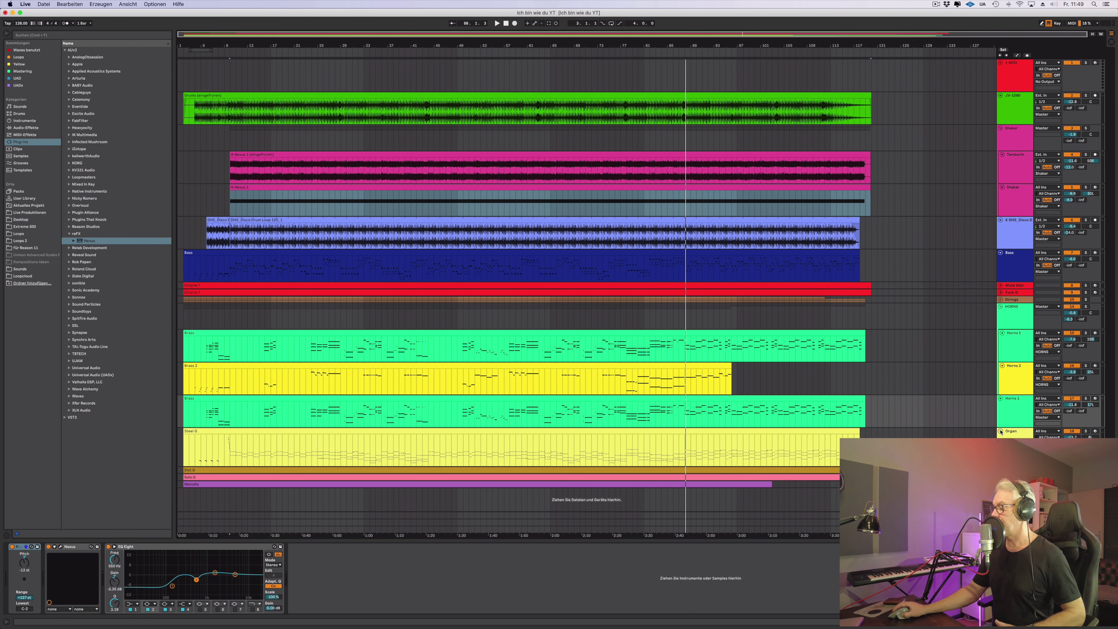
{"action": "left_click", "coordinate": [662, 55]}
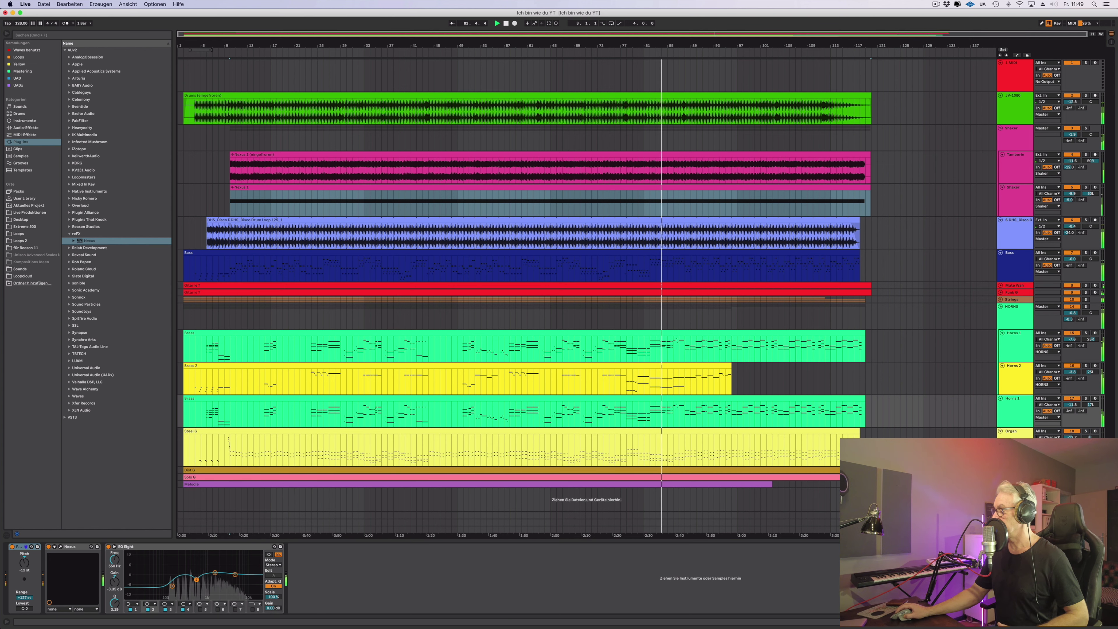
{"action": "left_click", "coordinate": [1086, 432]}
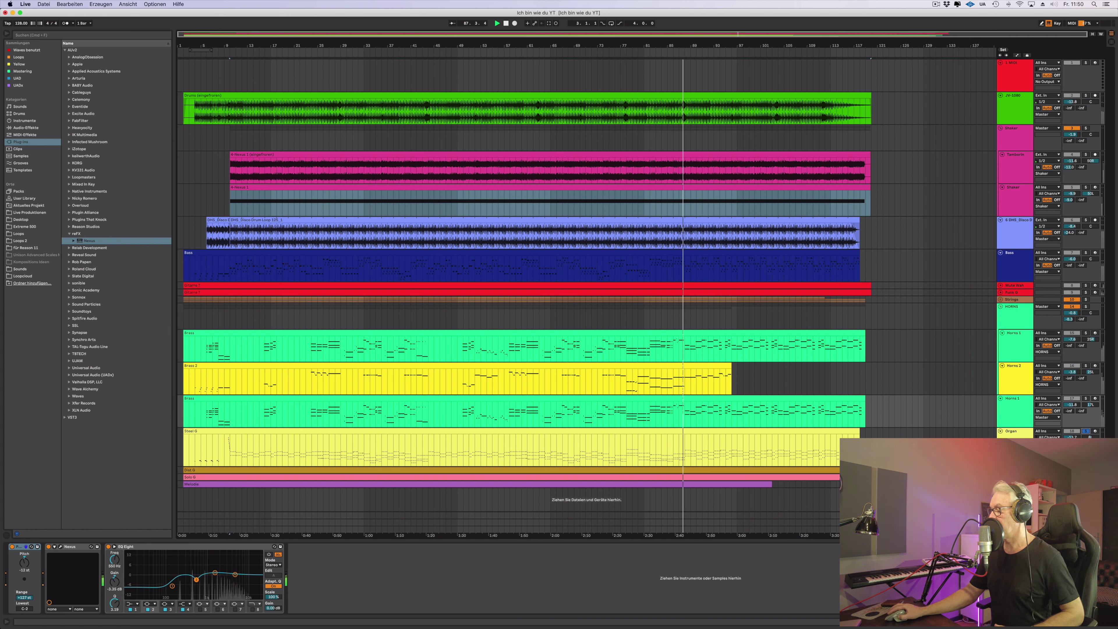
Unfold the 19 Nexus and Dist G tracks below Organ and play the arrangement from about bar 49
{"action": "scroll", "coordinate": [511, 286], "scroll_direction": "down", "scroll_amount": 1}
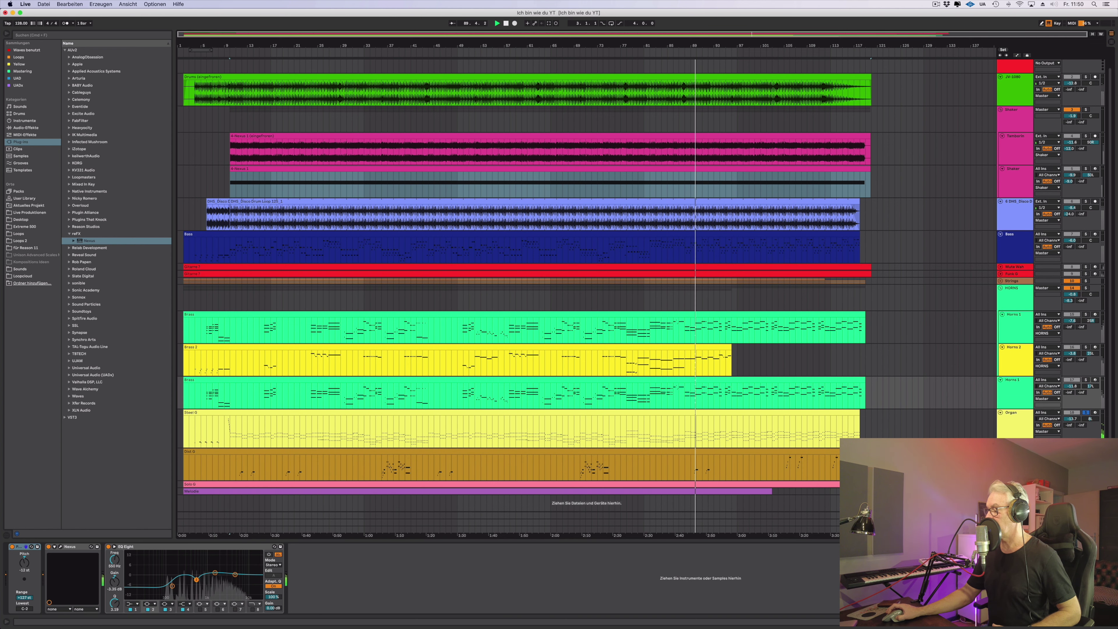
{"action": "scroll", "coordinate": [510, 484], "scroll_direction": "down", "scroll_amount": 1}
{"action": "scroll", "coordinate": [795, 365], "scroll_direction": "down", "scroll_amount": 1}
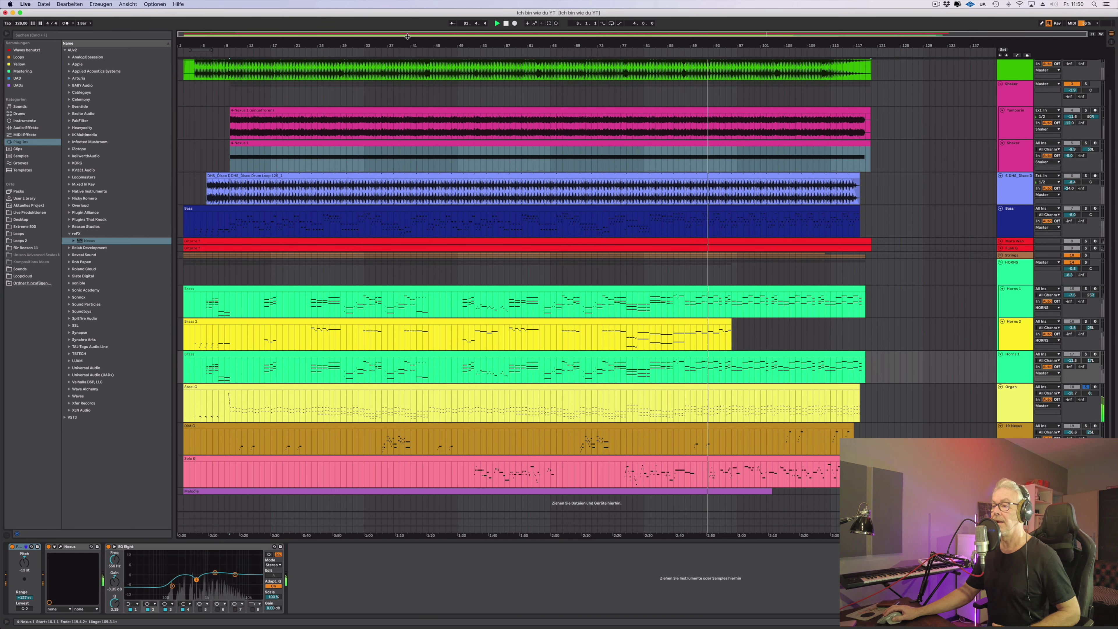
{"action": "left_click", "coordinate": [462, 50]}
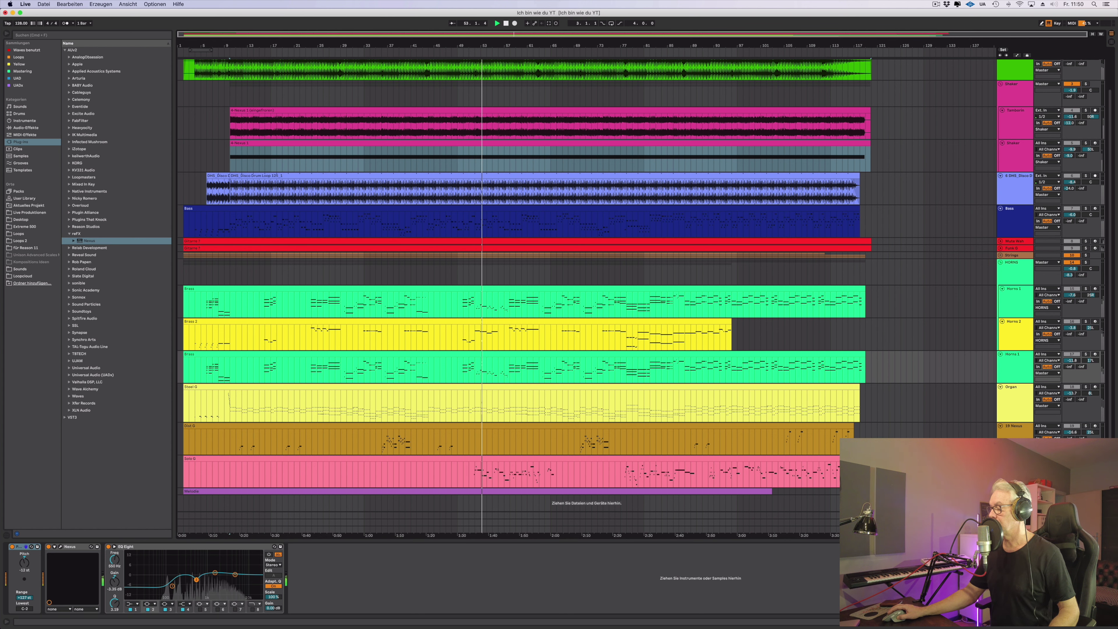
Check the Nexus preset of the pink Dist G track while playing the song from about bar 76, and close the instrument window
{"action": "key", "text": "Down"}
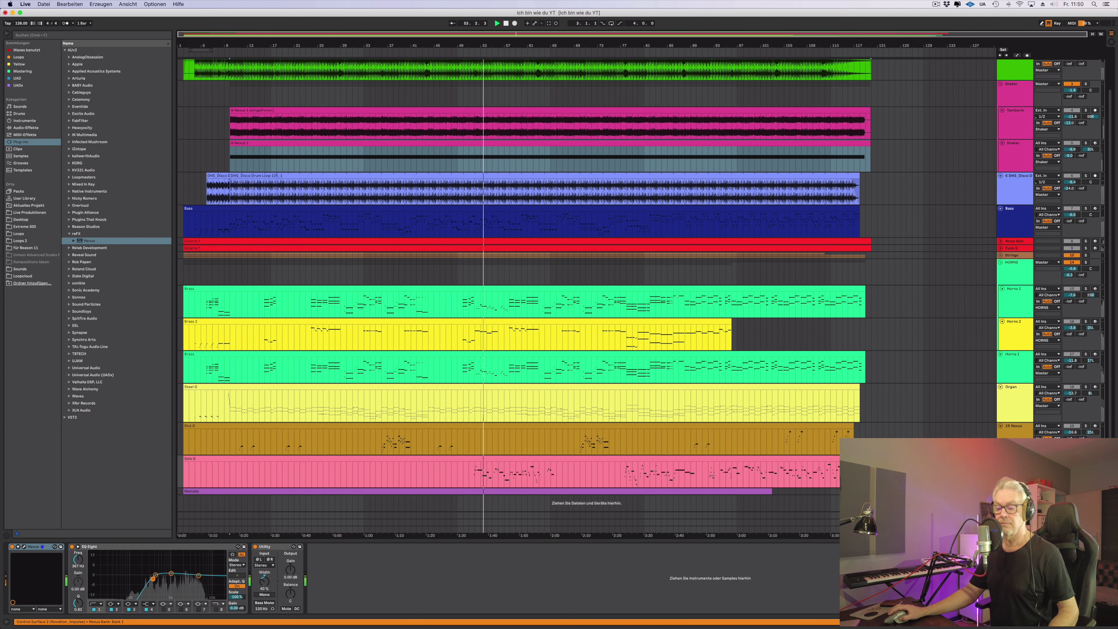
{"action": "left_click", "coordinate": [25, 547]}
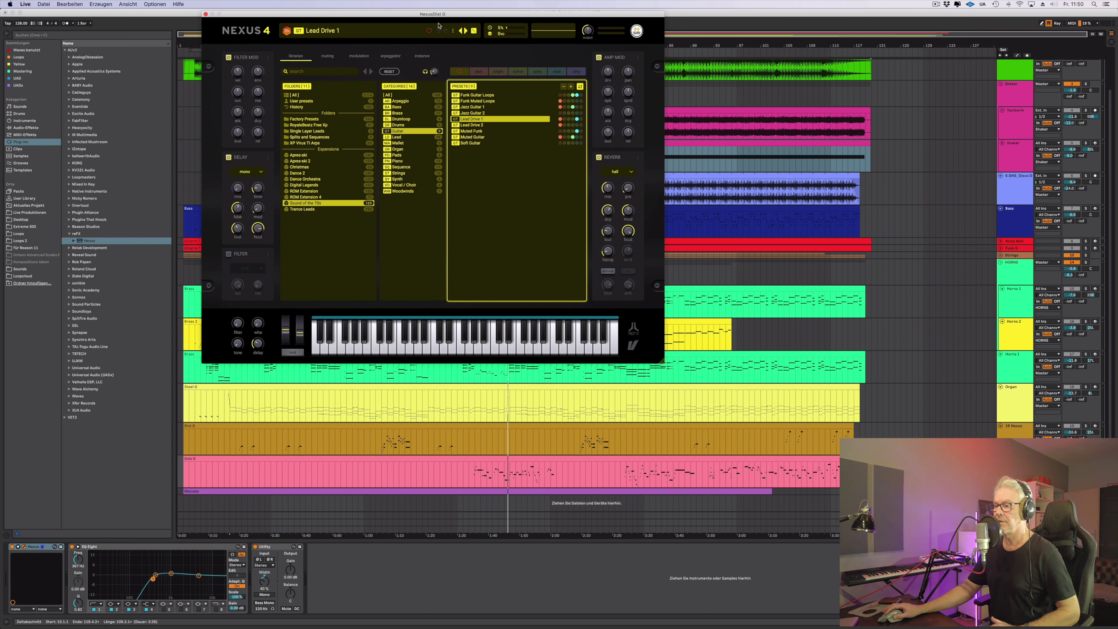
{"action": "left_click_drag", "start_coordinate": [434, 17], "coordinate": [391, 17]}
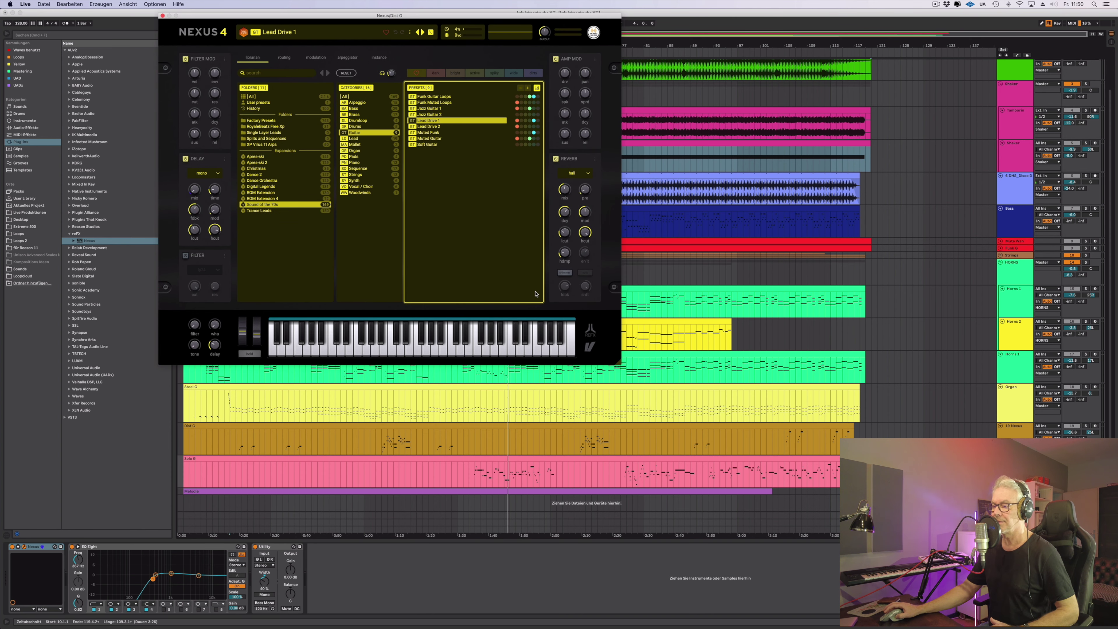
{"action": "left_click_drag", "start_coordinate": [467, 17], "coordinate": [450, 19]}
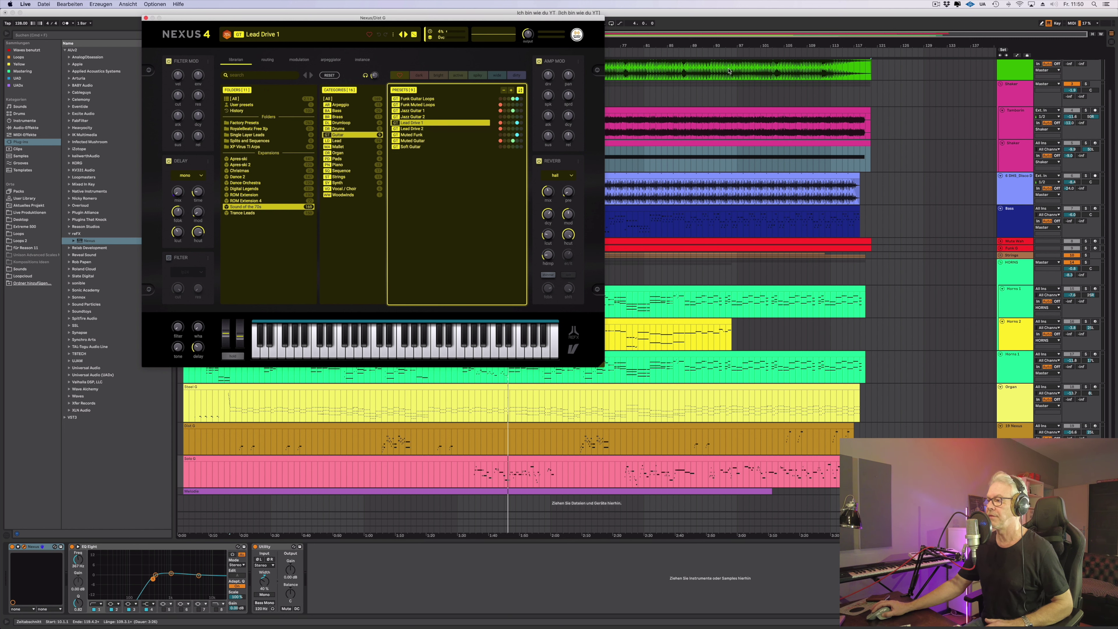
{"action": "left_click", "coordinate": [617, 52]}
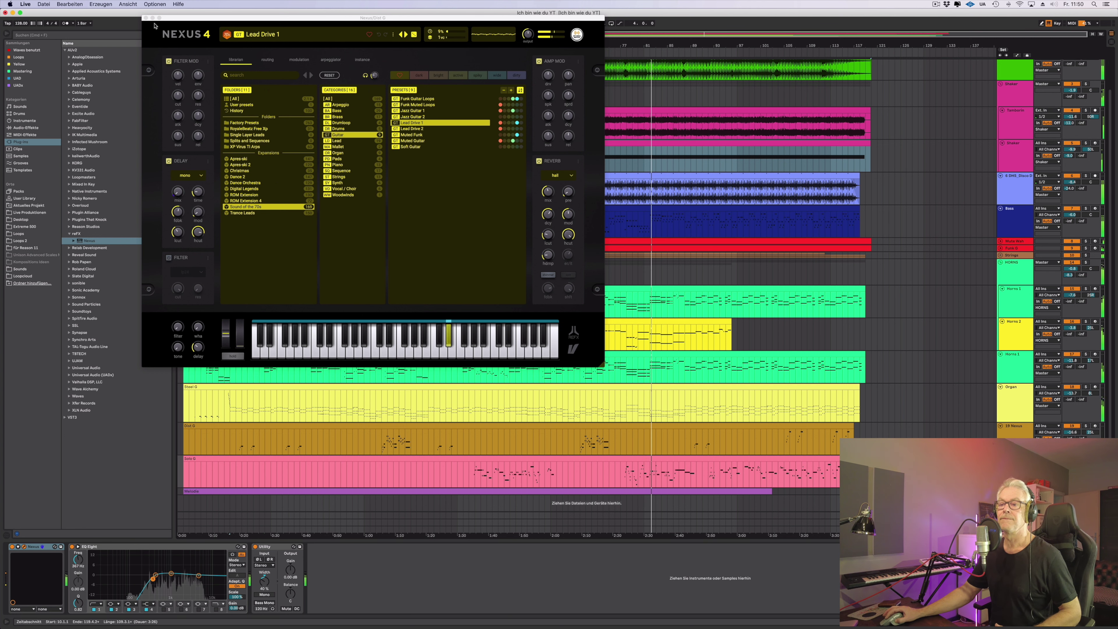
{"action": "left_click", "coordinate": [146, 18]}
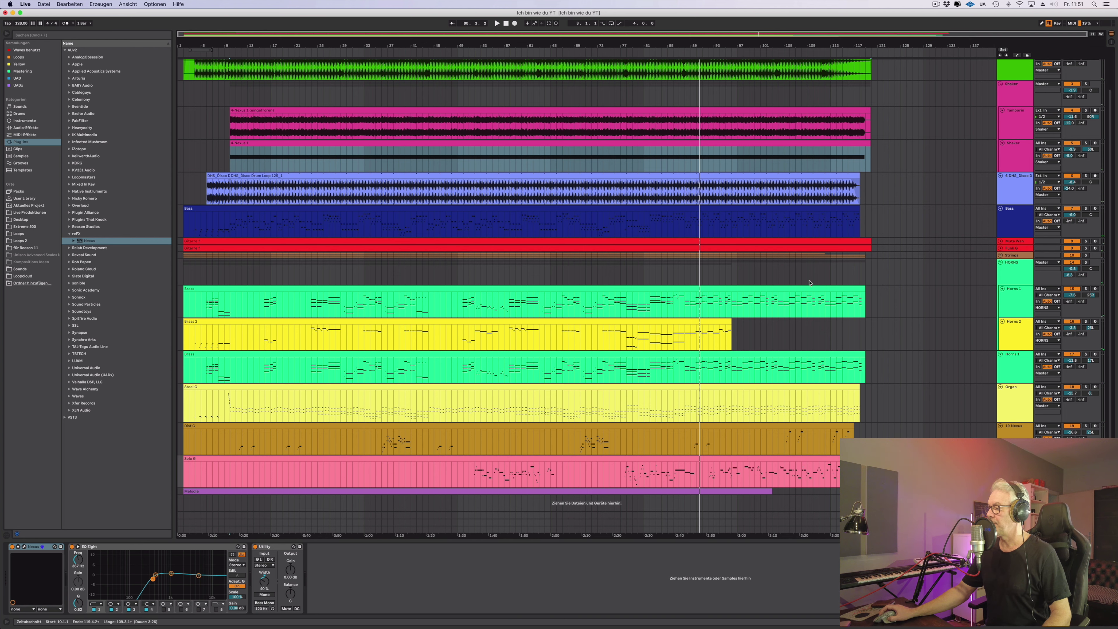
Fold the Shaker and HORNS groups and the disco drum loop, separate horns, Organ, 19 Nexus and Dist G tracks
{"action": "scroll", "coordinate": [823, 313], "scroll_direction": "up", "scroll_amount": 2}
{"action": "scroll", "coordinate": [825, 313], "scroll_direction": "up", "scroll_amount": 1}
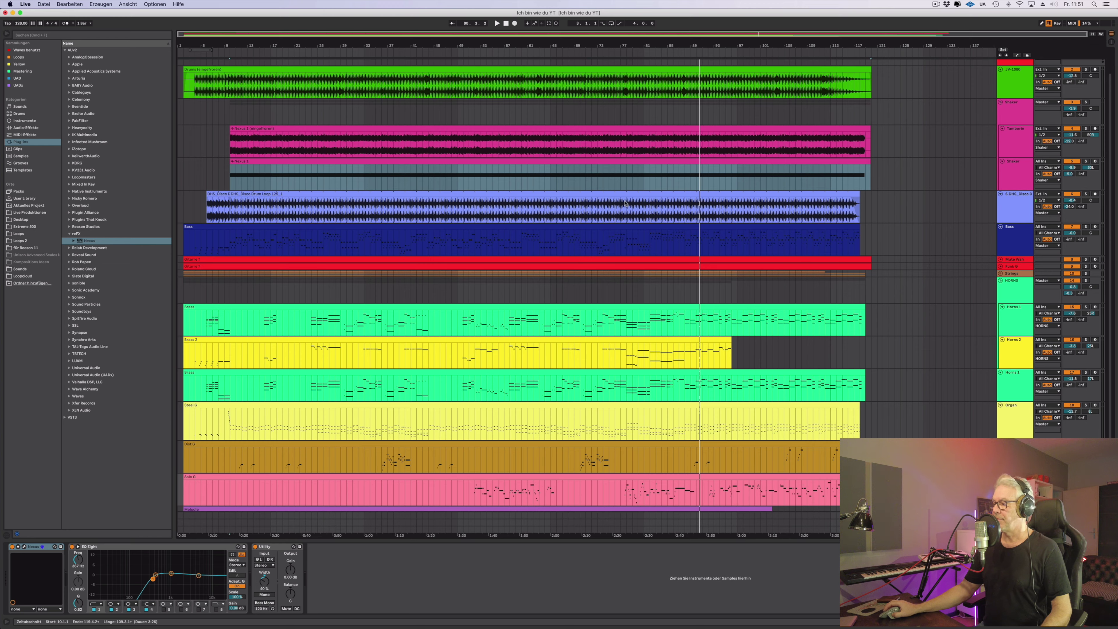
{"action": "scroll", "coordinate": [625, 203], "scroll_direction": "up", "scroll_amount": 2}
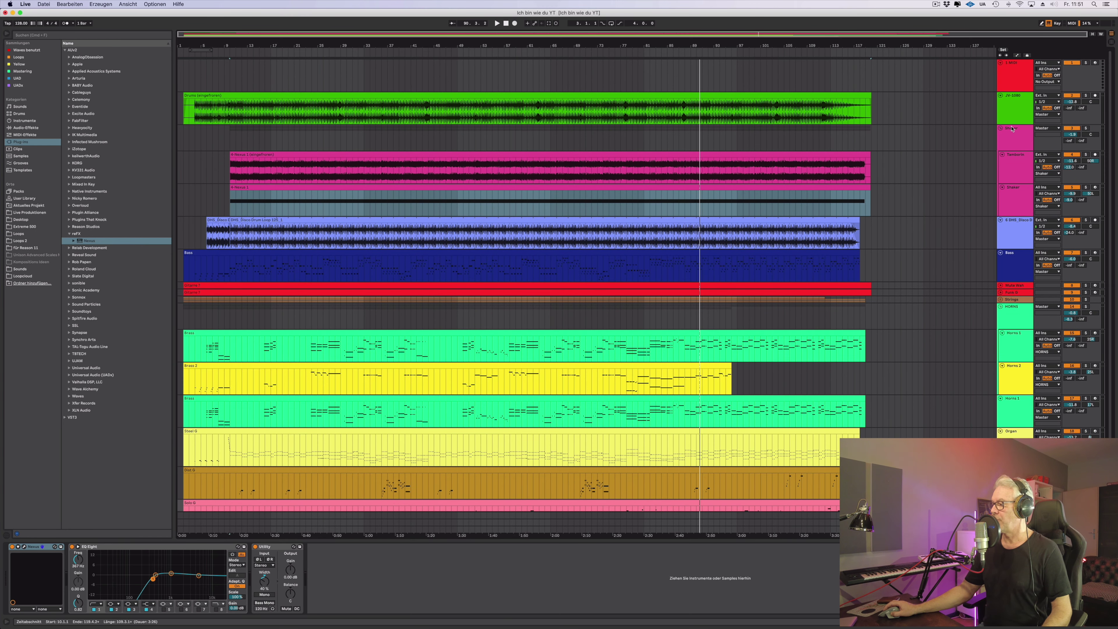
{"action": "left_click", "coordinate": [1002, 130]}
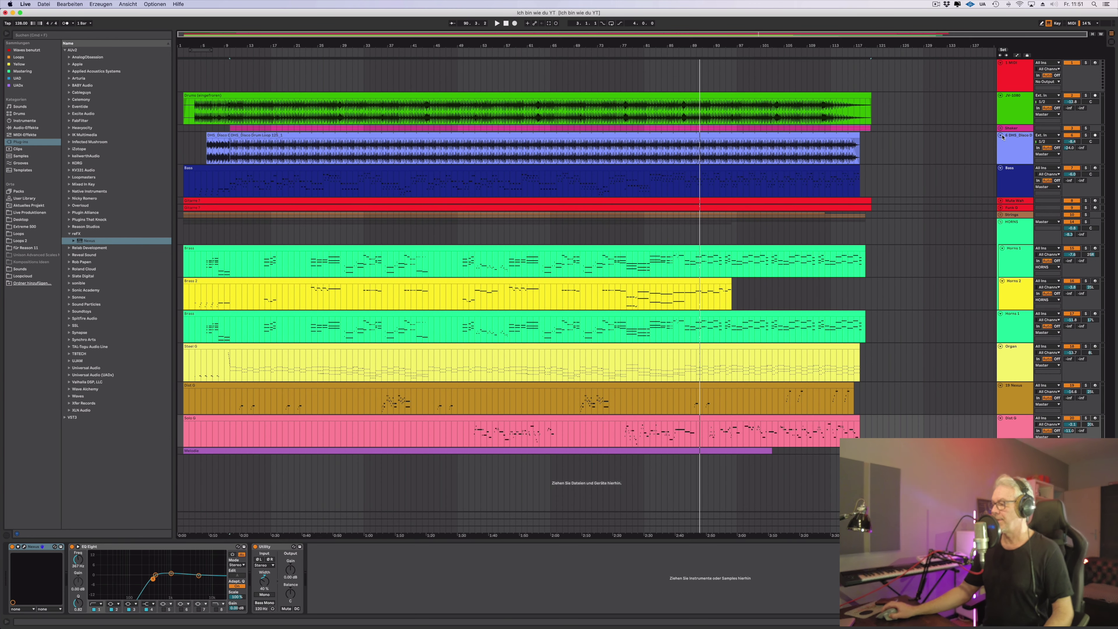
{"action": "left_click", "coordinate": [1000, 135]}
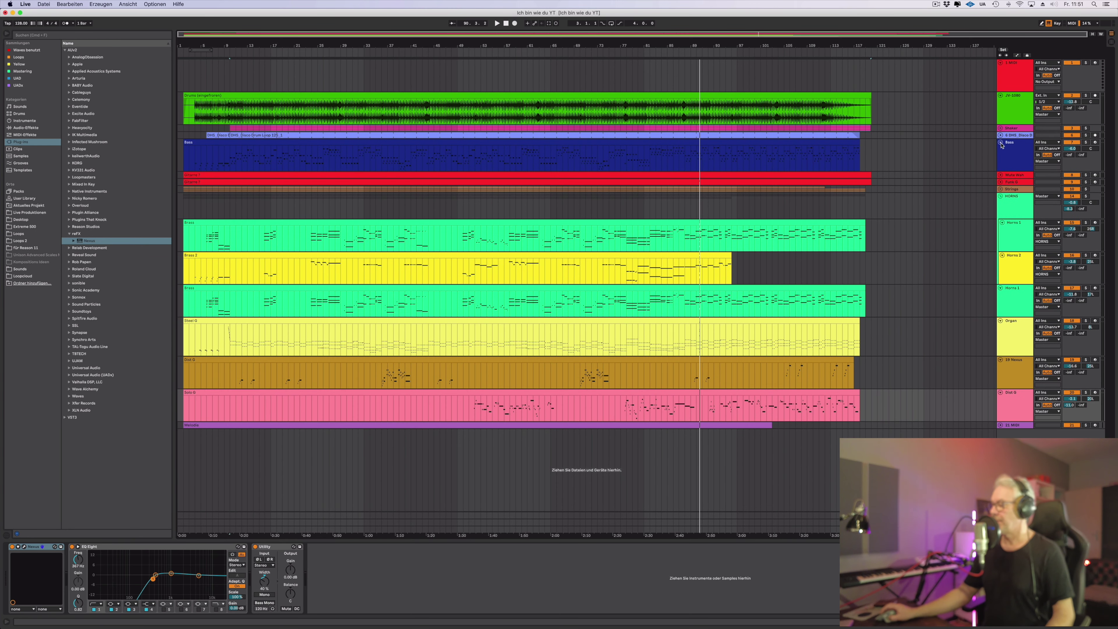
{"action": "left_click", "coordinate": [1001, 196]}
{"action": "left_click", "coordinate": [1000, 203]}
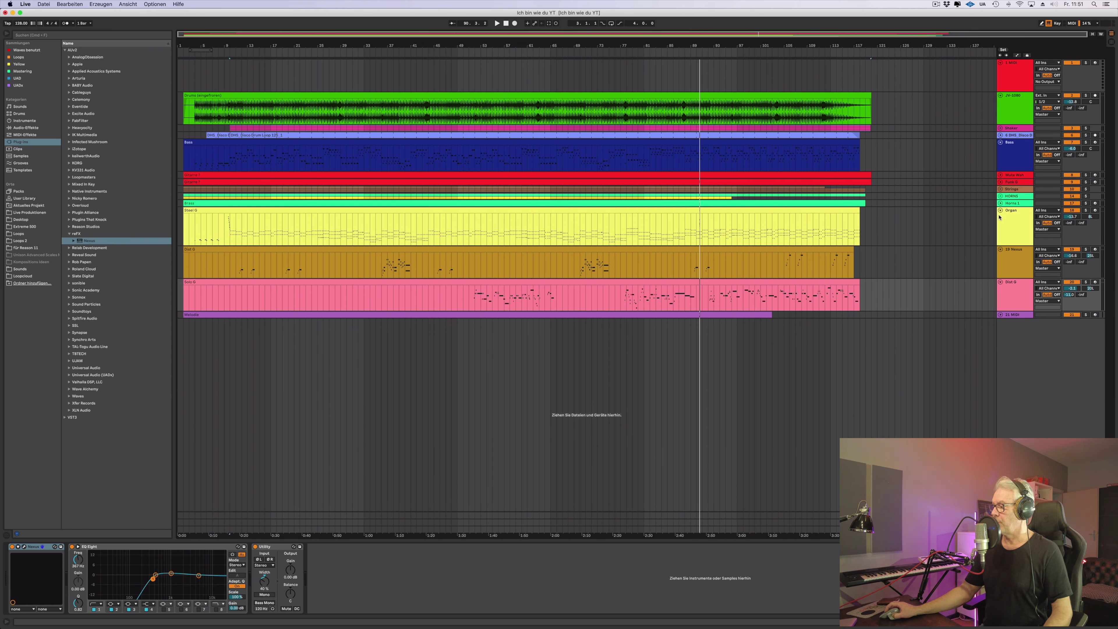
{"action": "left_click", "coordinate": [1000, 211]}
{"action": "left_click", "coordinate": [1000, 219]}
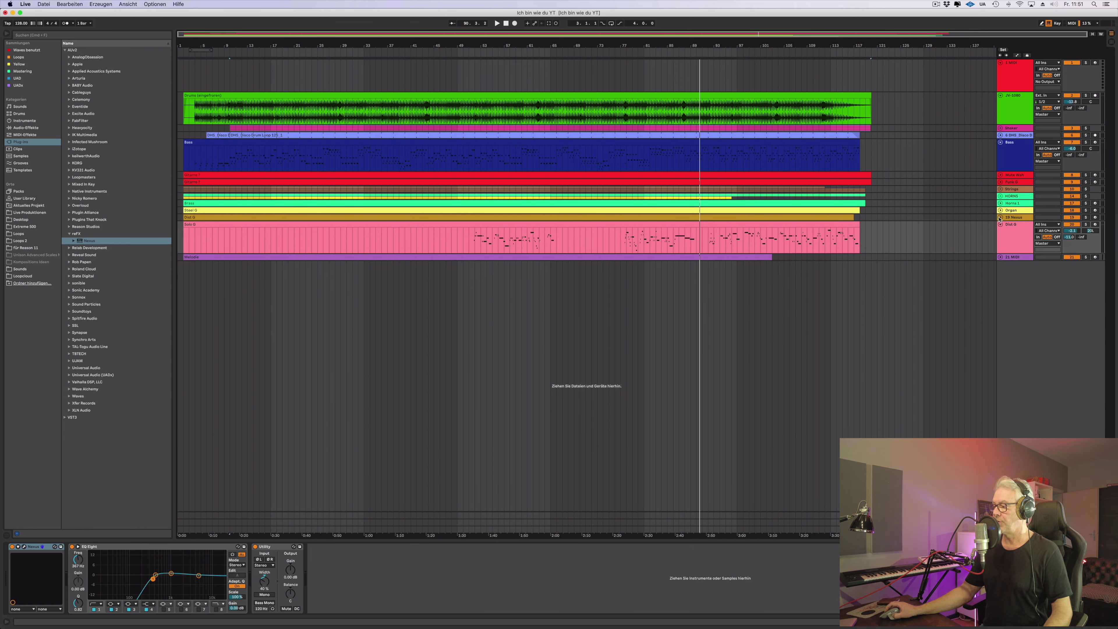
{"action": "left_click", "coordinate": [1000, 225]}
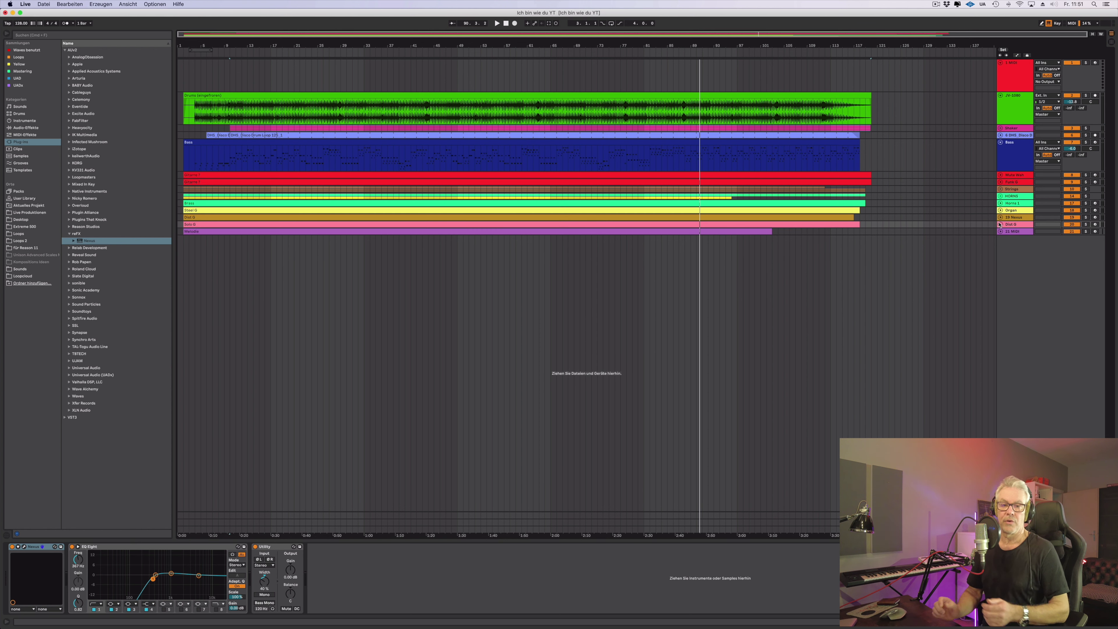